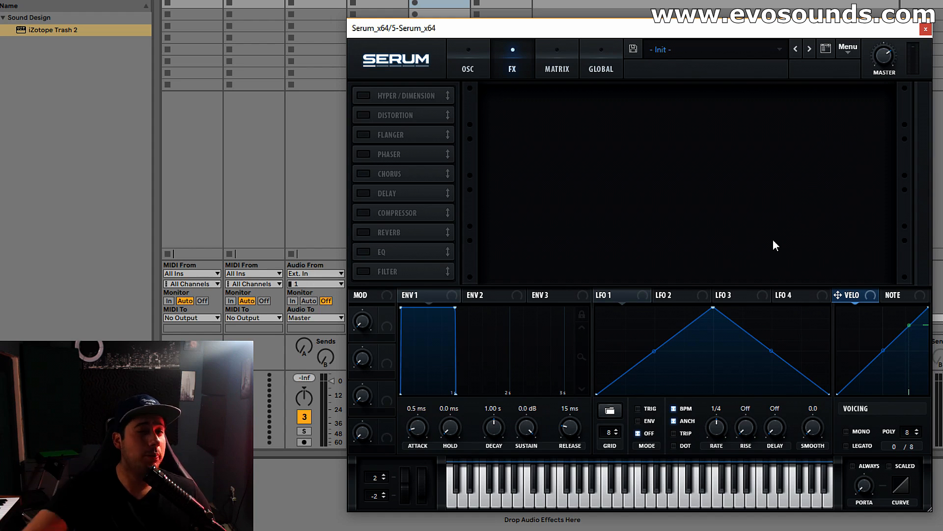
- Enable the Hyper/Dimension effect in the effects rack, leaving Chorus switched off
left_click(362, 95)
left_click(366, 174)
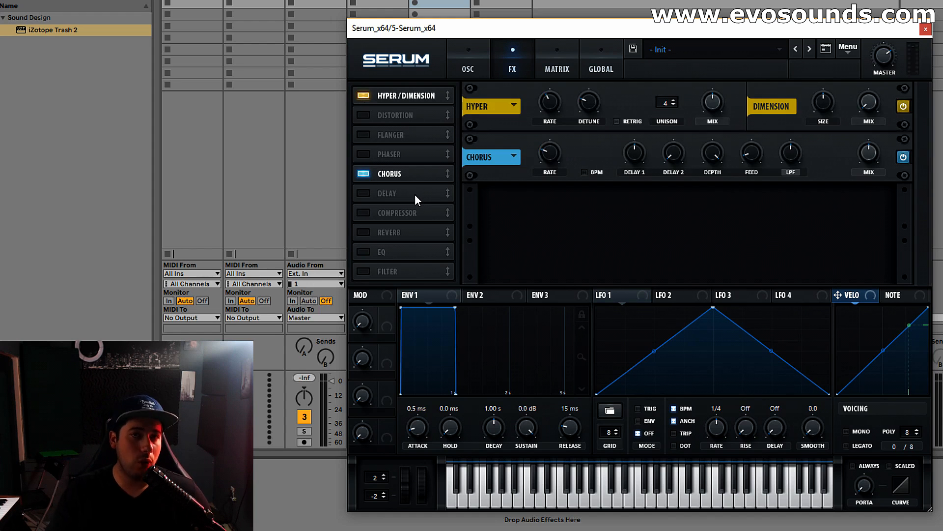
left_click(369, 174)
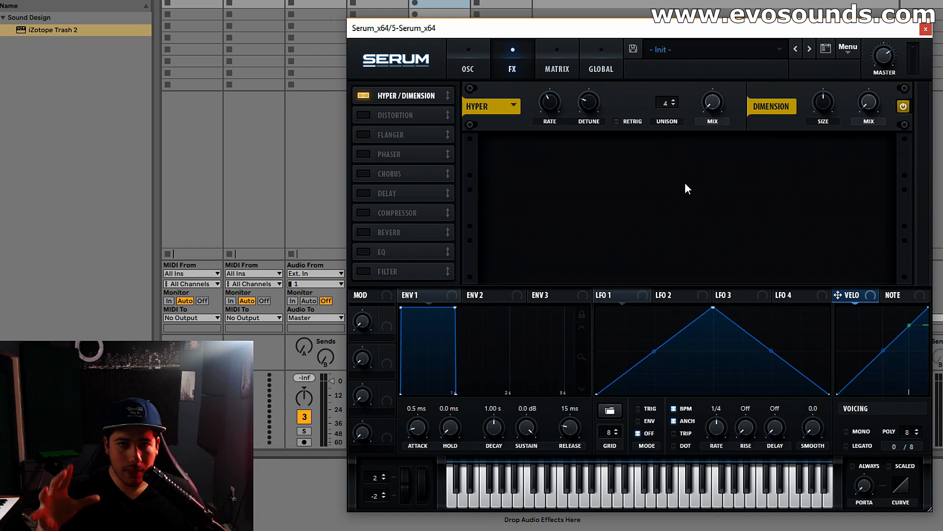
- Check the oscillator settings, then raise the Hyper effect's mix to 100%
left_click(470, 57)
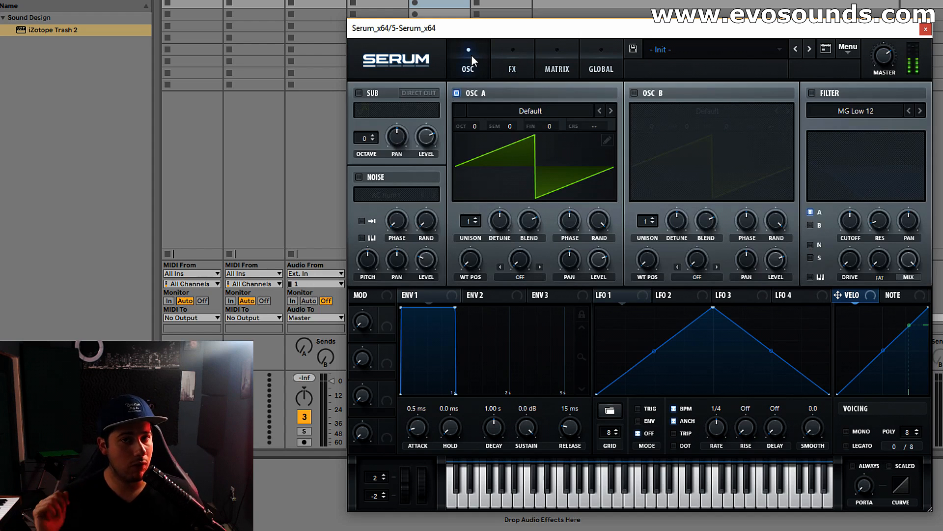
left_click(519, 70)
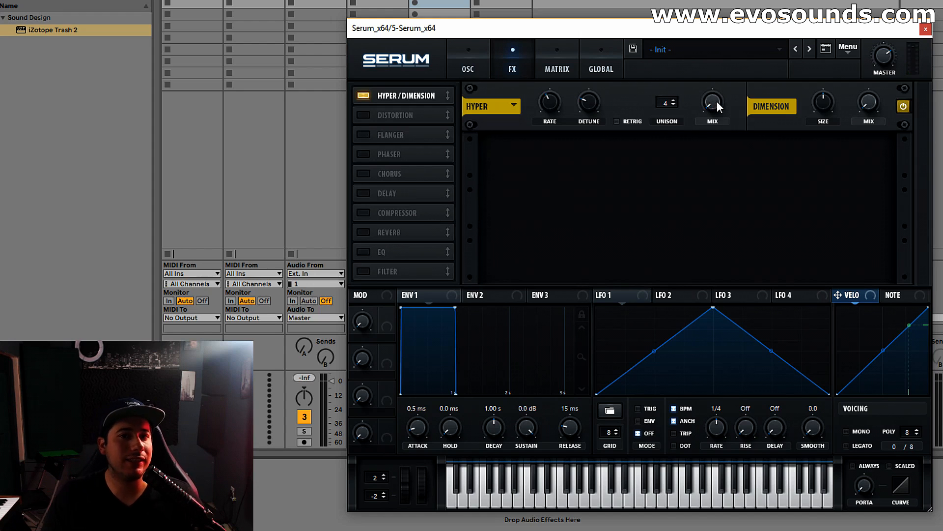
mouse_move(712, 110)
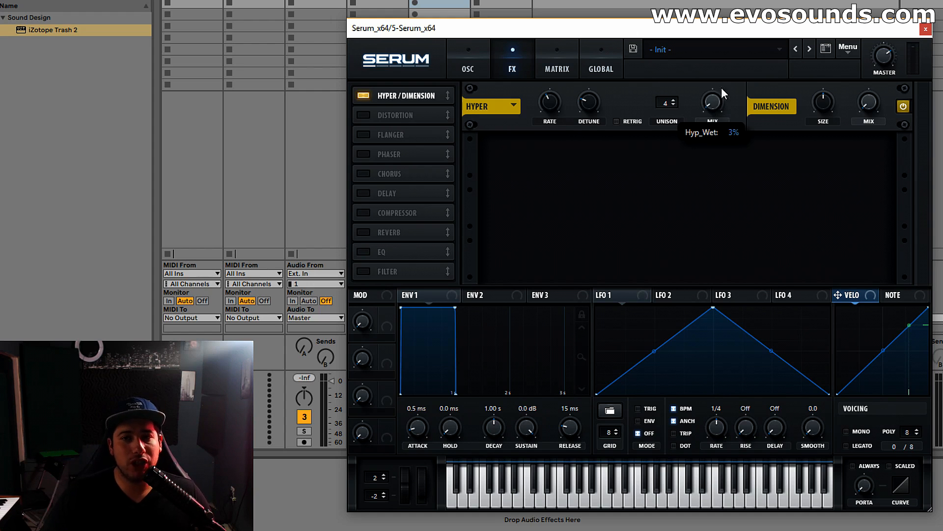
mouse_move(702, 37)
left_mouse_down()
mouse_move(682, 193)
mouse_move(709, 45)
left_mouse_up()
left_click_drag(713, 103, 736, 10)
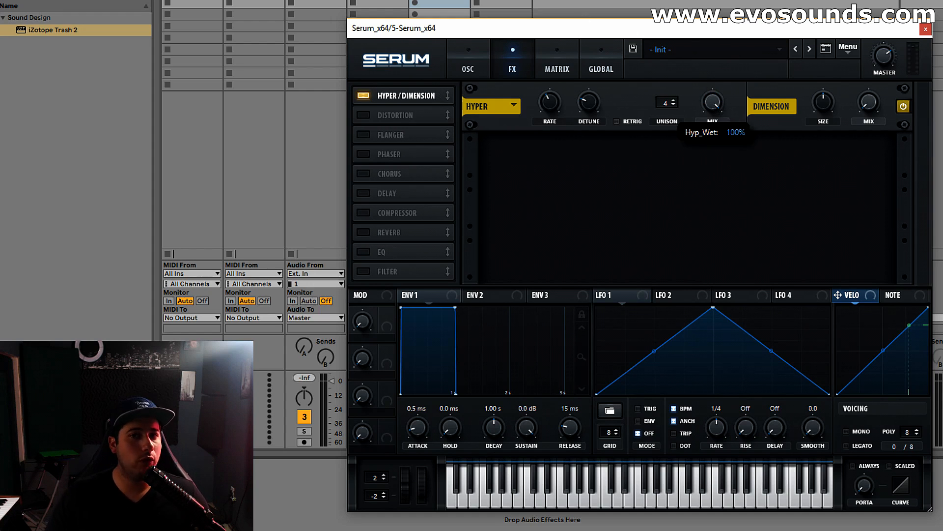
- Try Hyper unison values of 3 and 4 with oscillator A's unison set to 8
left_click(670, 103)
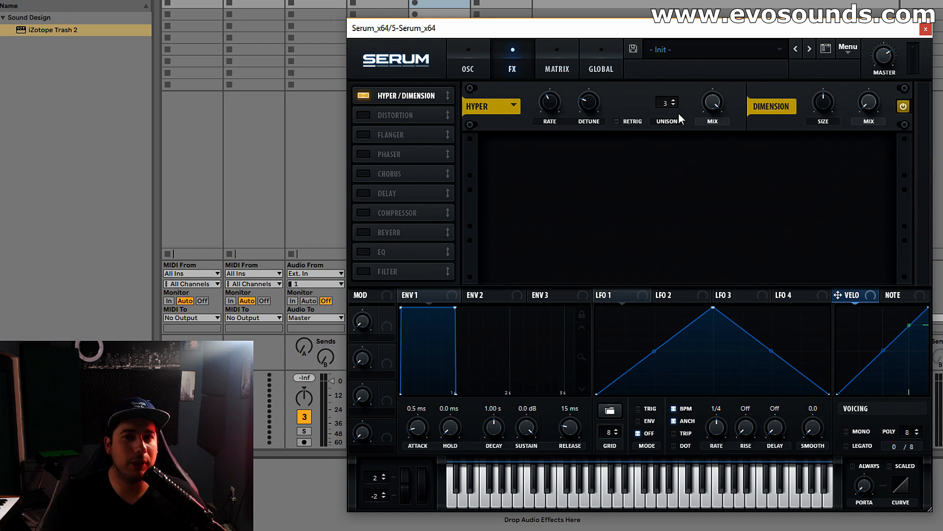
left_click(486, 62)
left_click_drag(469, 221, 490, 201)
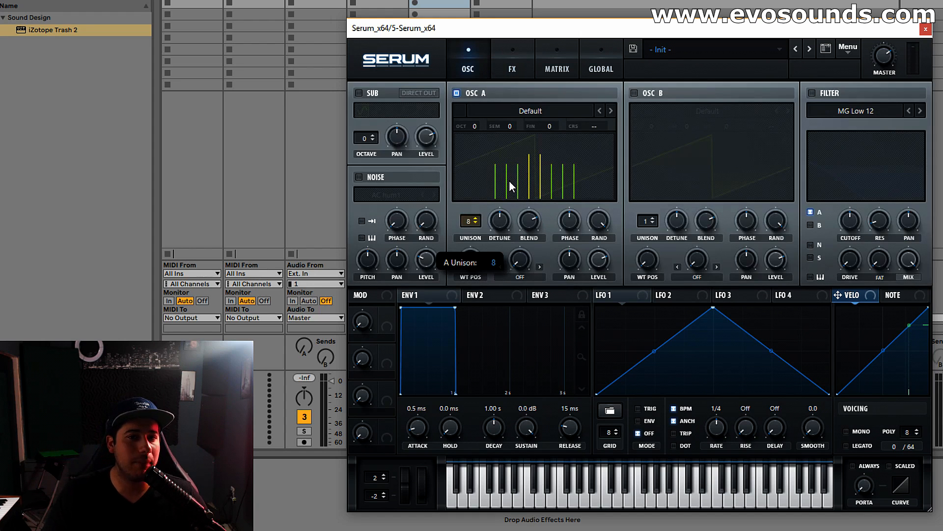
left_click(511, 71)
left_click(674, 100)
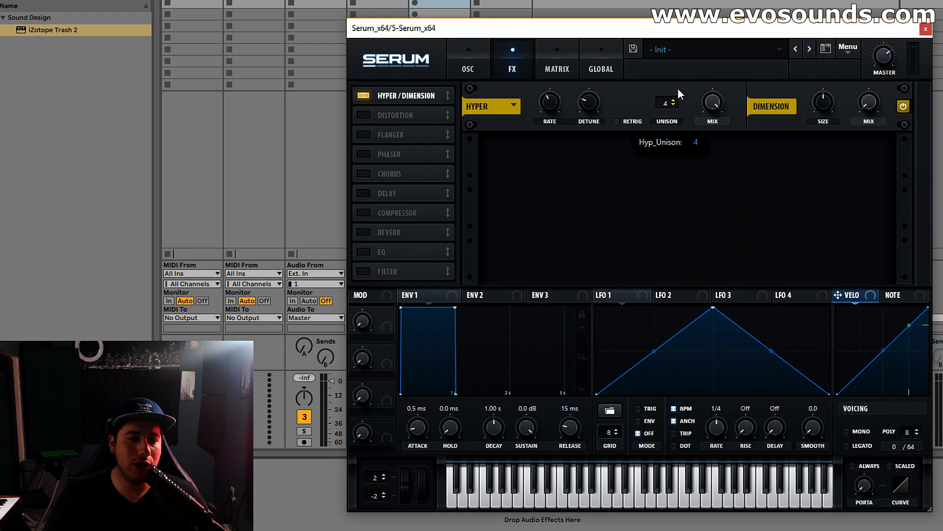
left_click(673, 101)
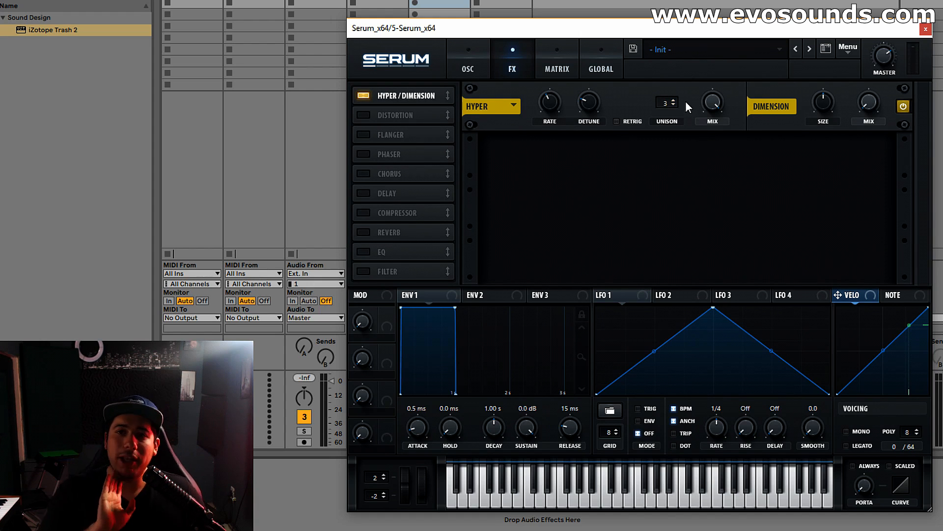
- Reset oscillator A's unison to 1 and set the Hyper effect's unison to 7
left_click(451, 74)
left_click_drag(479, 219, 466, 275)
left_click(496, 59)
left_click_drag(678, 109, 682, 75)
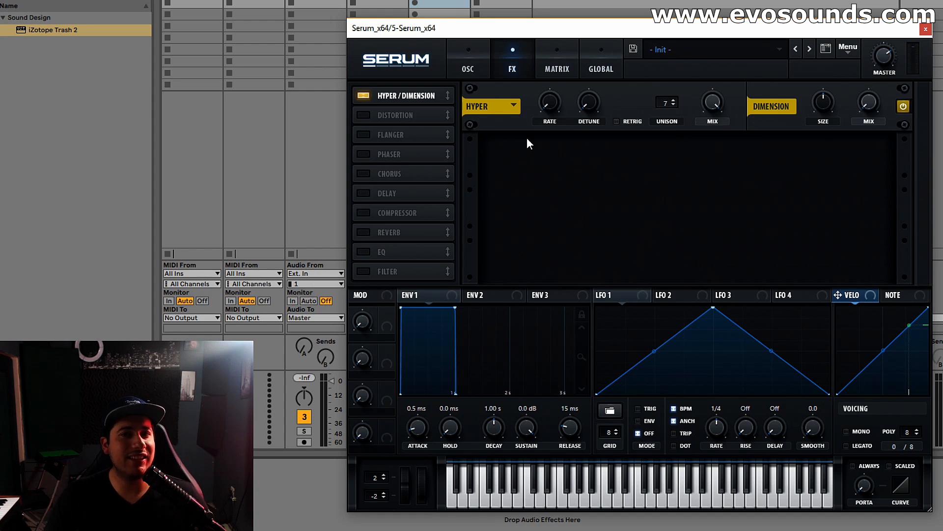
- Raise the Hyper effect's detune well above its midpoint and its rate to slightly past the middle
mouse_move(874, 67)
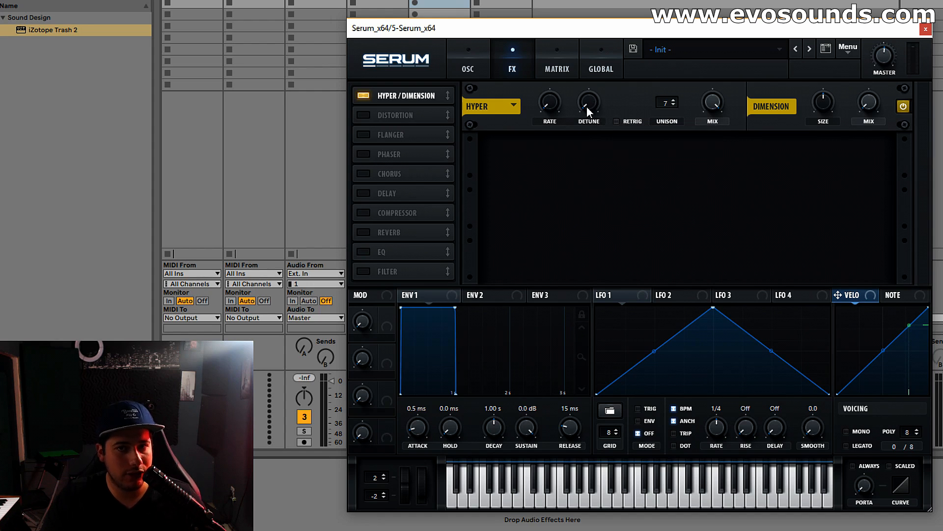
left_click_drag(585, 105, 596, 66)
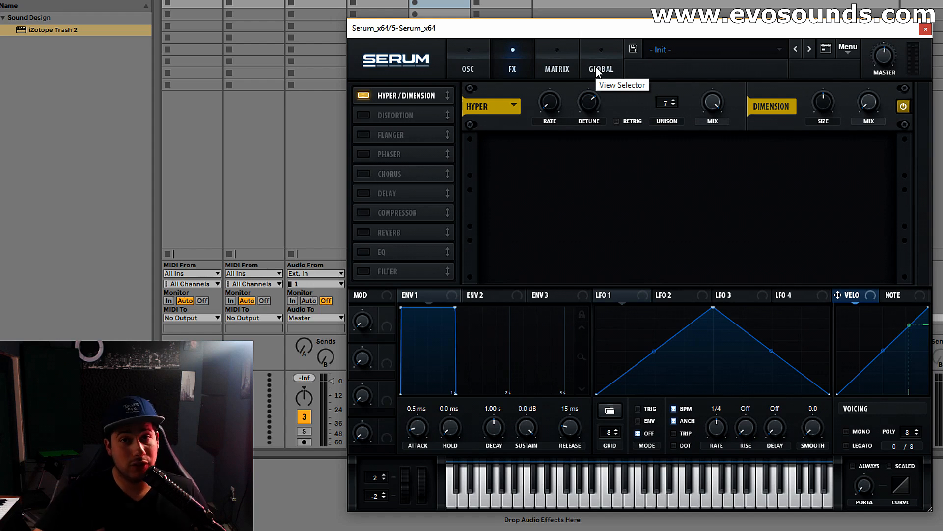
left_click_drag(557, 108, 561, 43)
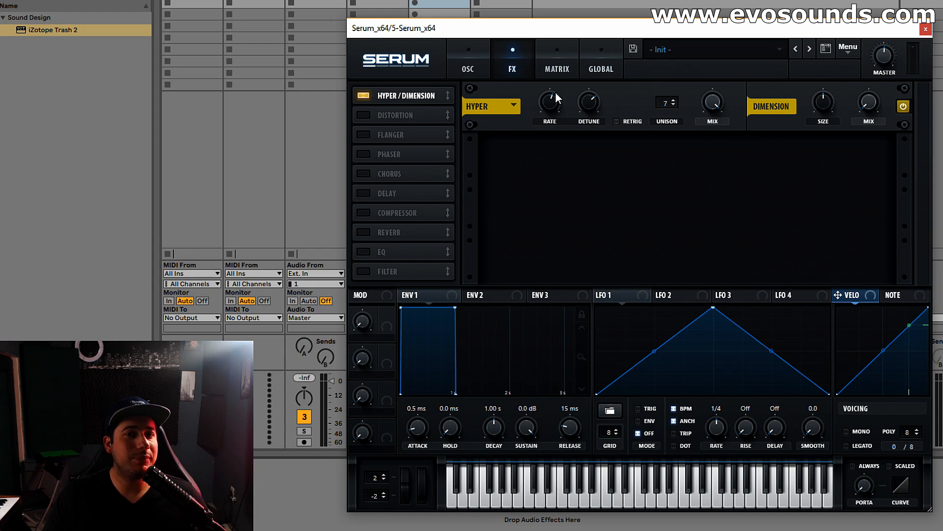
- Try a higher unison count on oscillator A for comparison with the Hyper effect, then set it back to 1
left_click(486, 56)
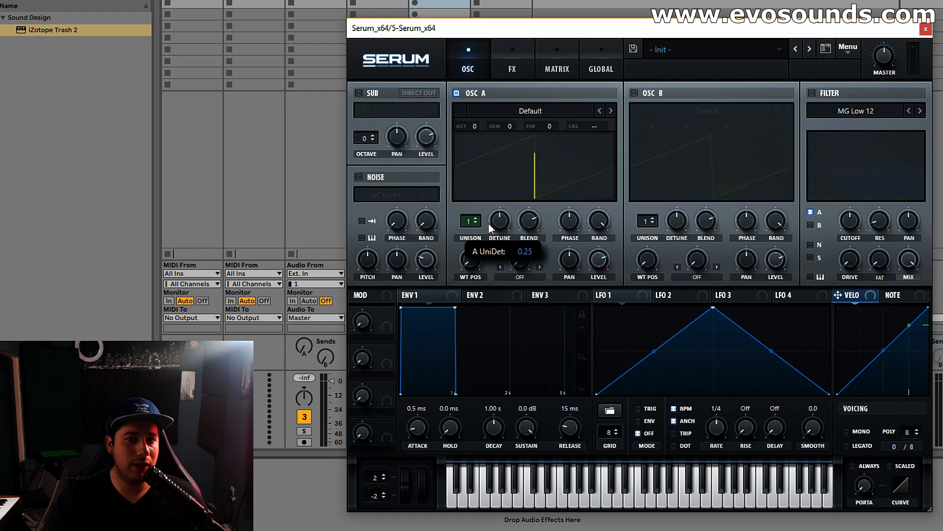
mouse_move(468, 224)
left_mouse_down()
mouse_move(494, 190)
mouse_move(516, 192)
mouse_move(479, 231)
left_mouse_up()
left_click(520, 58)
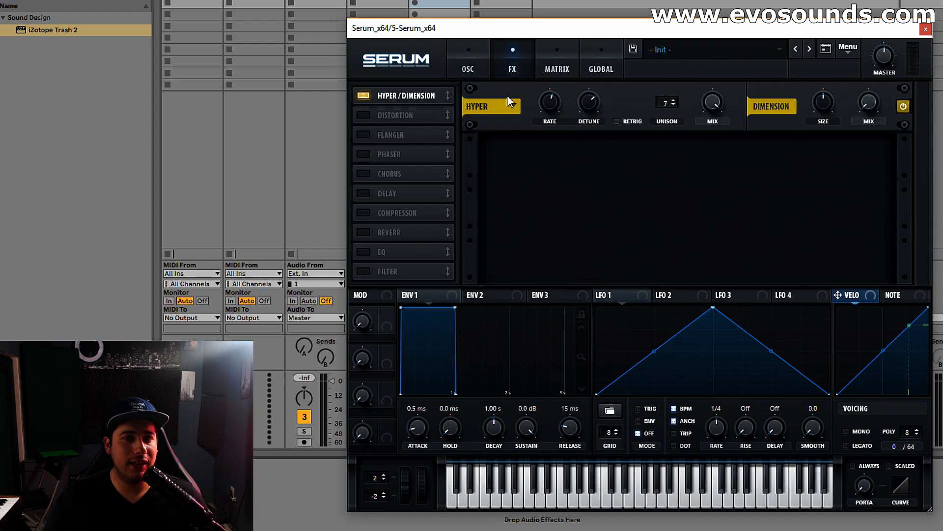
left_click(484, 64)
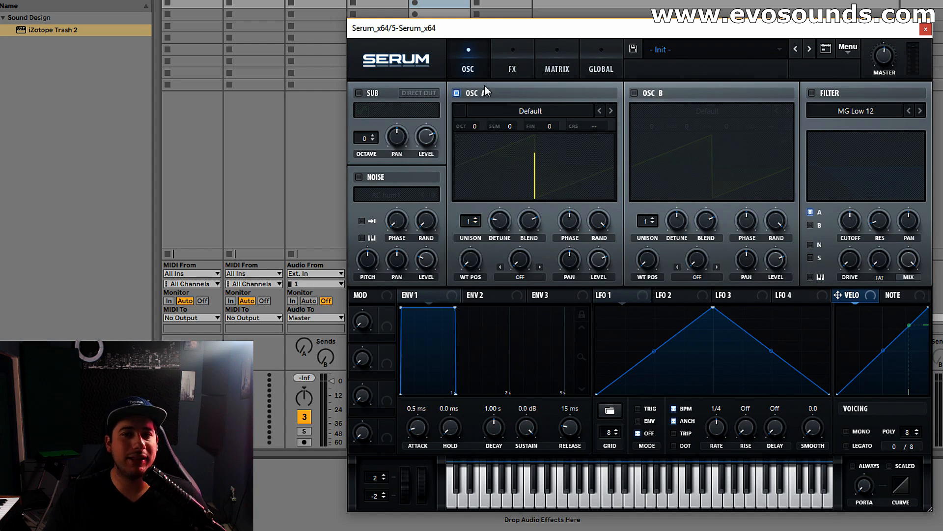
left_click(512, 64)
- Sweep the Hyper effect's rate down and up to maximum, then settle it slightly past the middle
left_click_drag(551, 103, 550, 111)
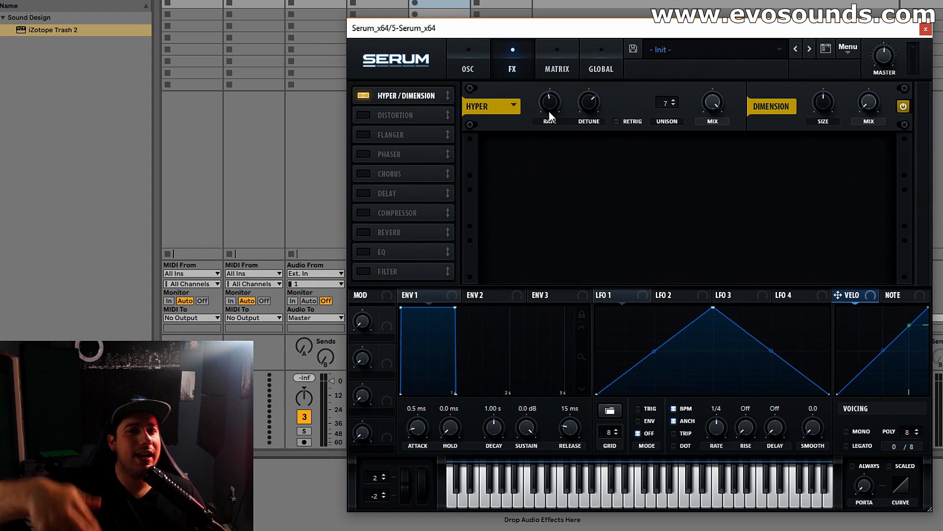
mouse_move(549, 110)
left_mouse_down()
mouse_move(561, 43)
mouse_move(550, 91)
left_mouse_up()
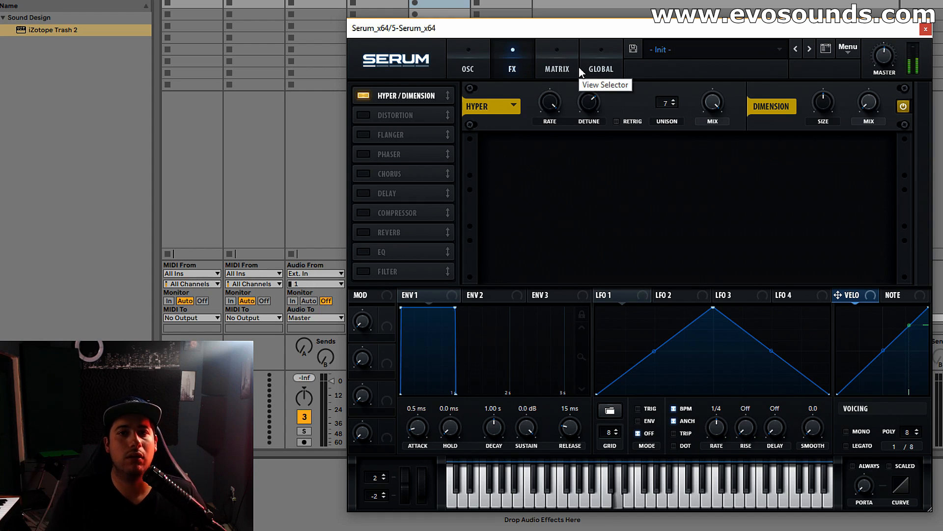
left_click_drag(550, 102, 529, 137)
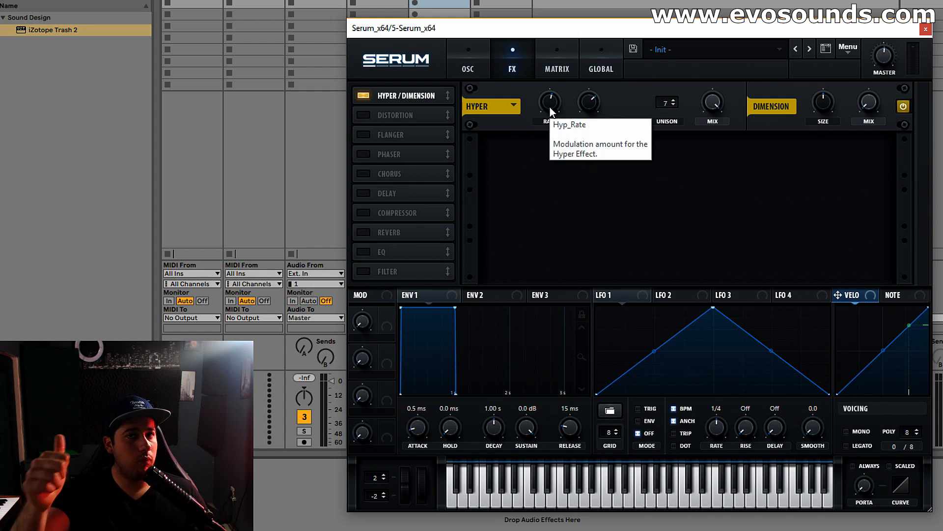
- Set oscillator A's unison to 10, and turn on Retrig with a reduced detune on the Hyper effect
left_click(454, 62)
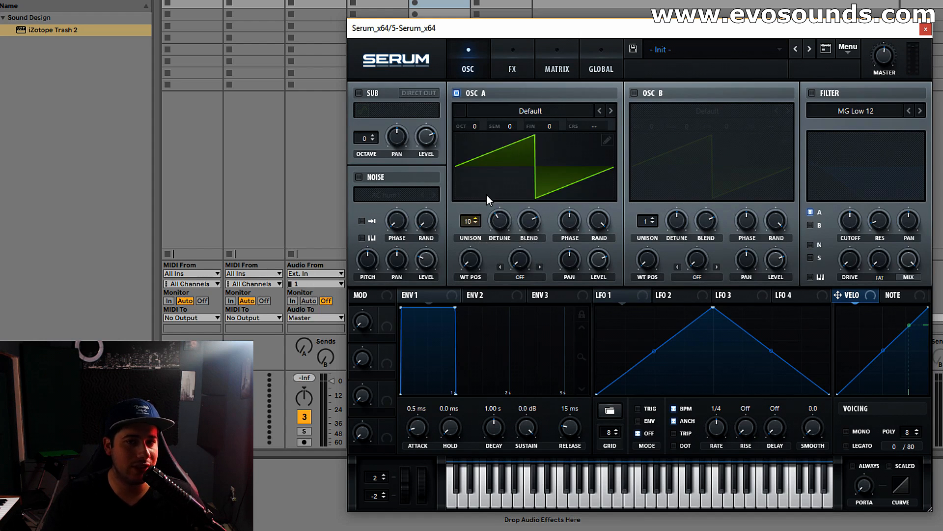
left_click(513, 63)
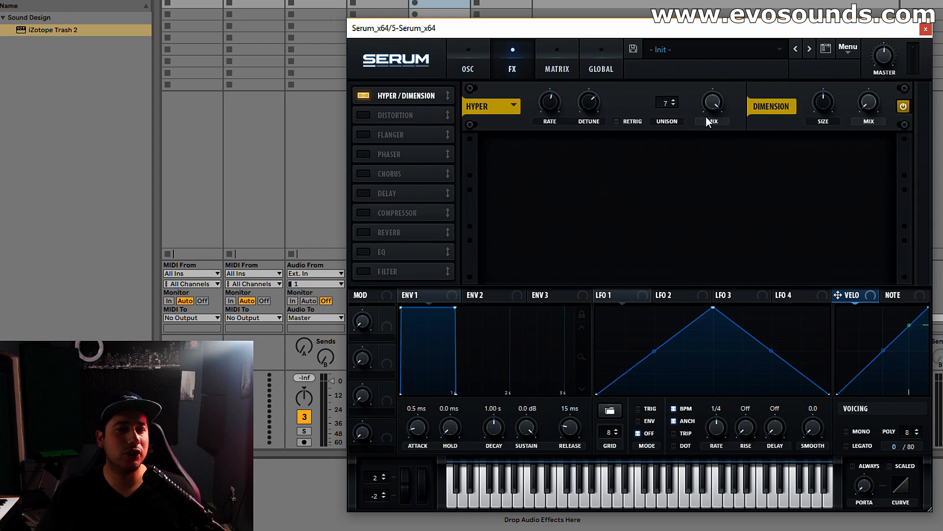
left_click(617, 122)
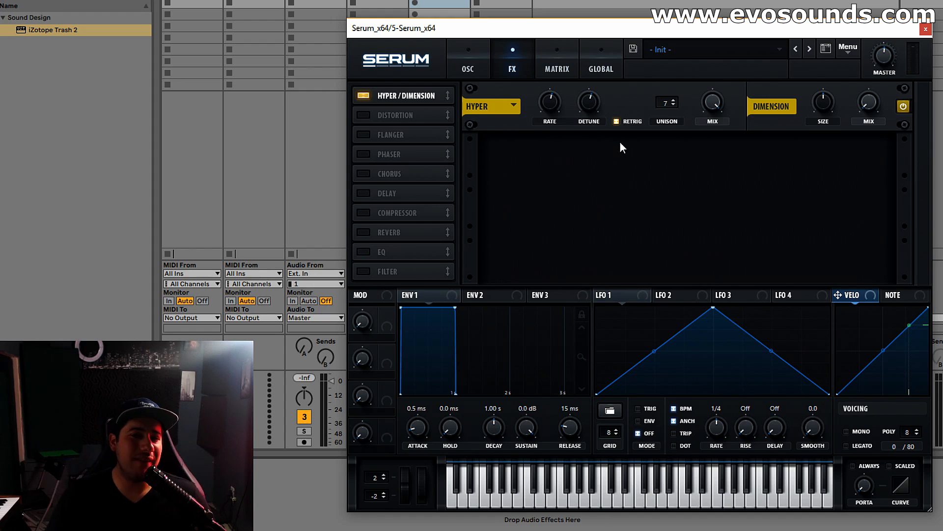
left_click_drag(584, 113, 565, 122)
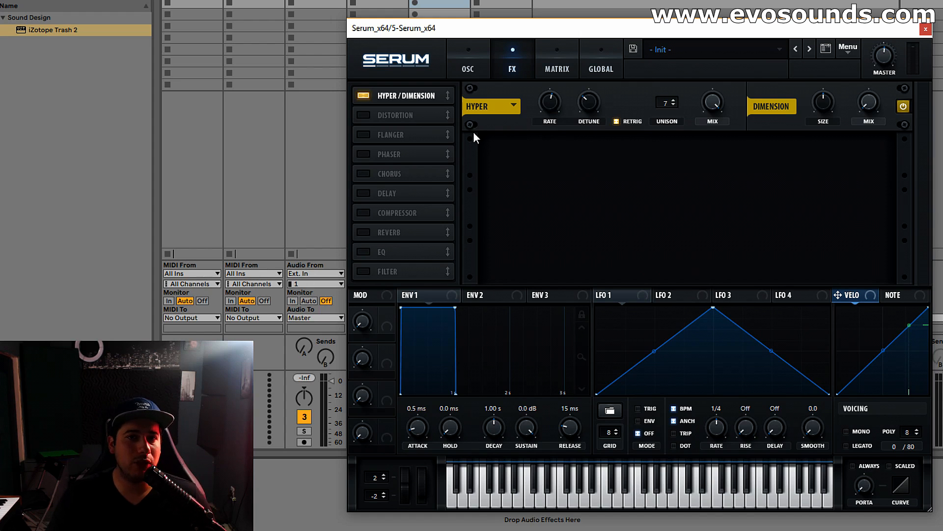
- Set oscillator A's random phase to 0% and return to the effects rack
left_click(455, 74)
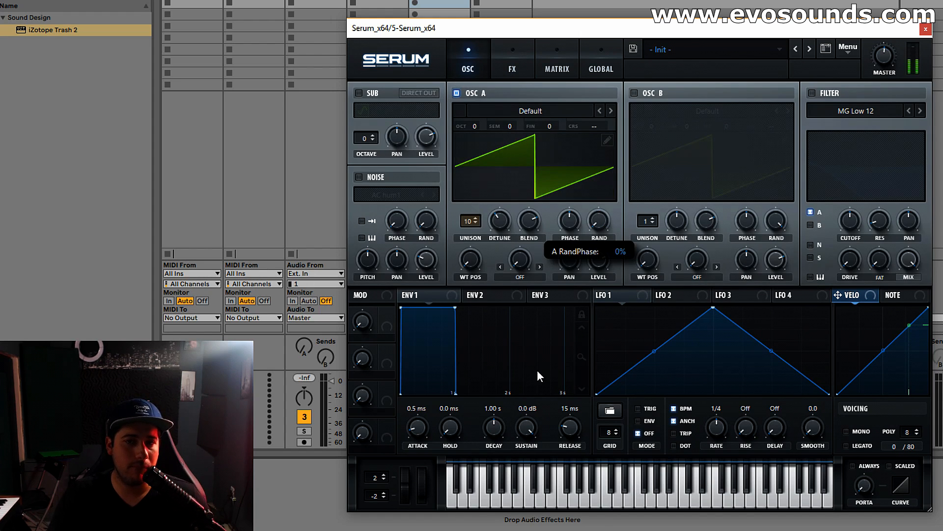
left_click(530, 71)
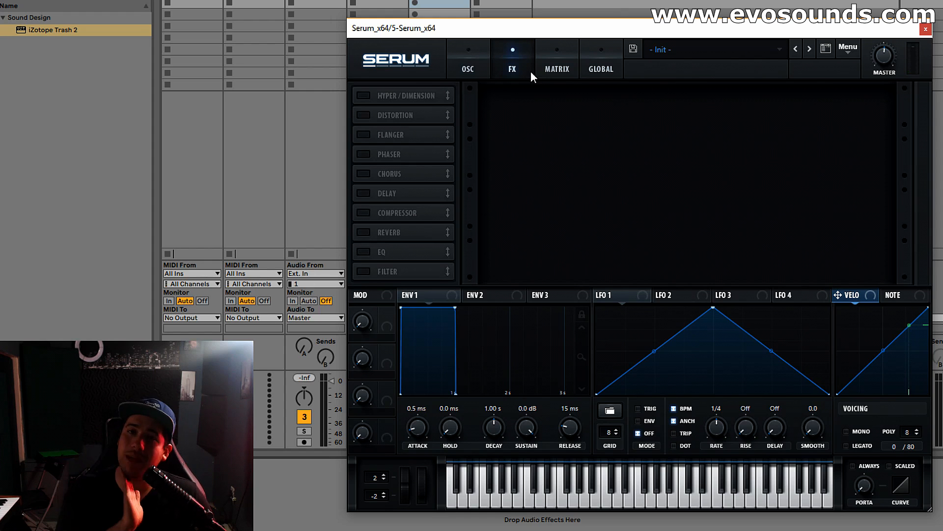
- Enable Hyper/Dimension with the Dimension mix at maximum, and reset oscillator A's unison to 1
left_click(362, 96)
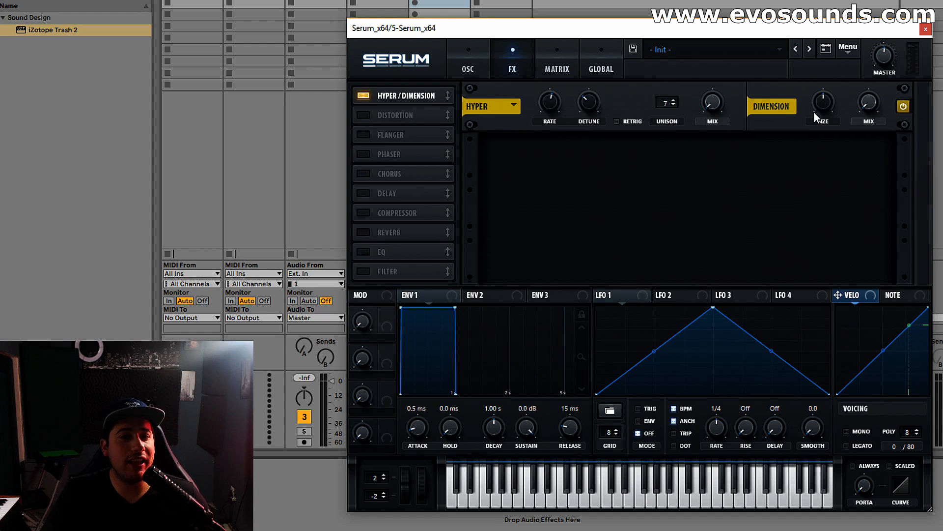
left_click_drag(859, 109, 817, 82)
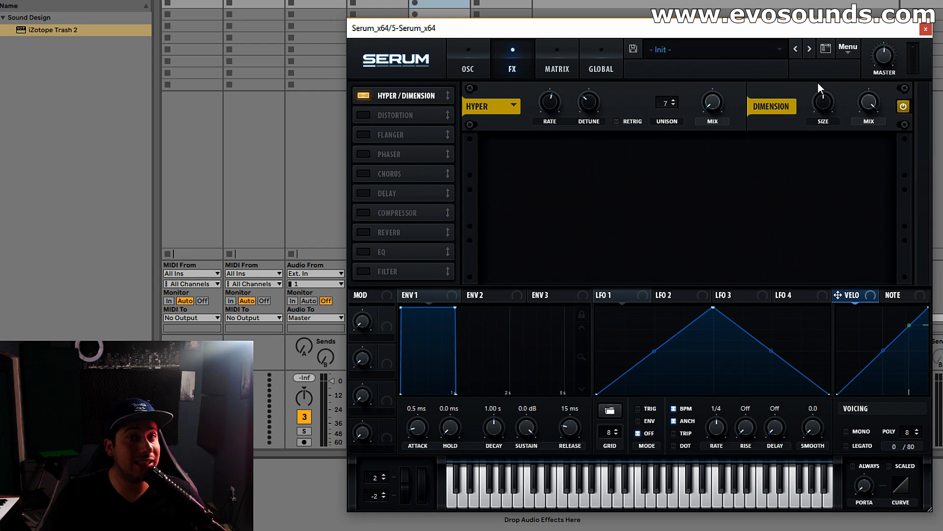
left_click(468, 66)
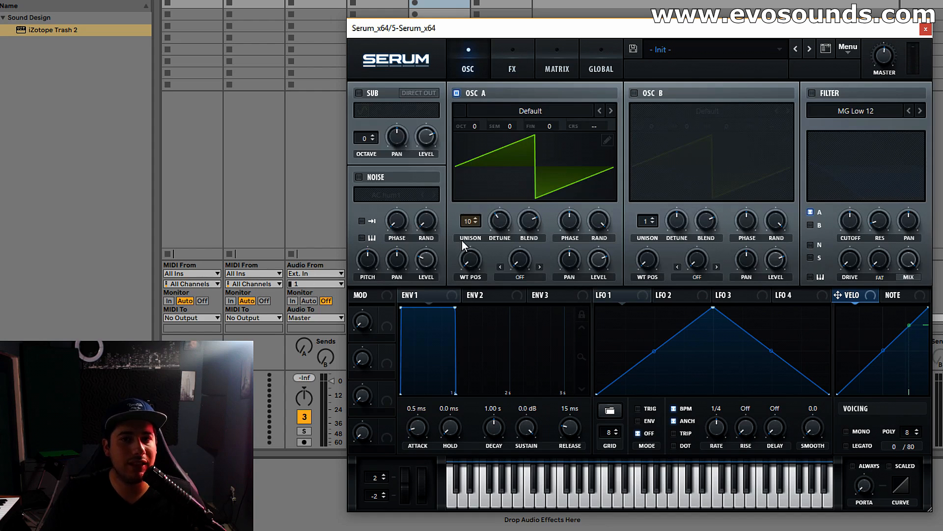
left_click(514, 57)
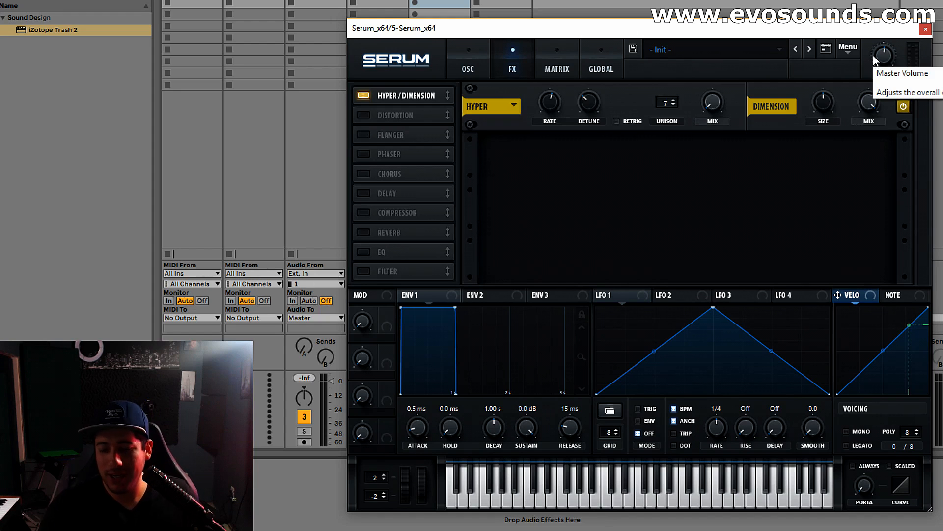
- Try lower and higher Dimension sizes, including 33%, and settle on a low size
left_click_drag(820, 113, 803, 128)
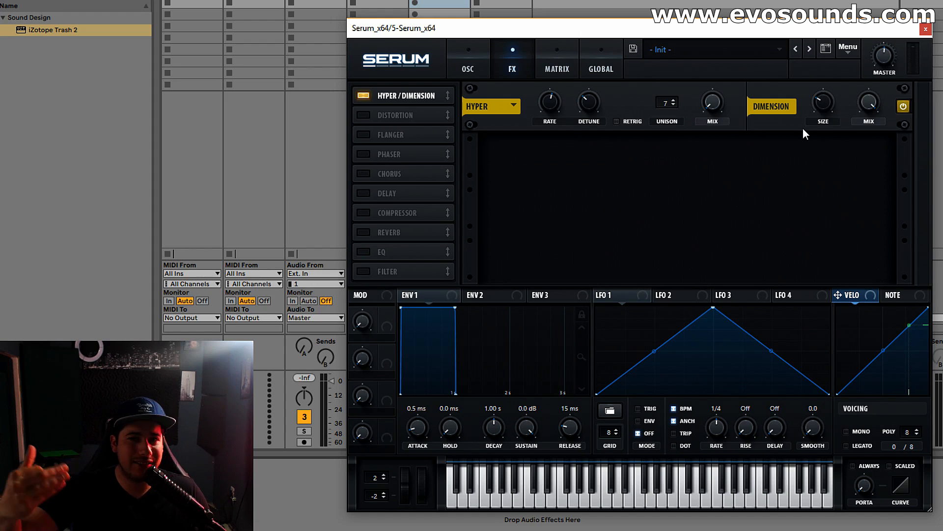
left_click_drag(821, 100, 836, 58)
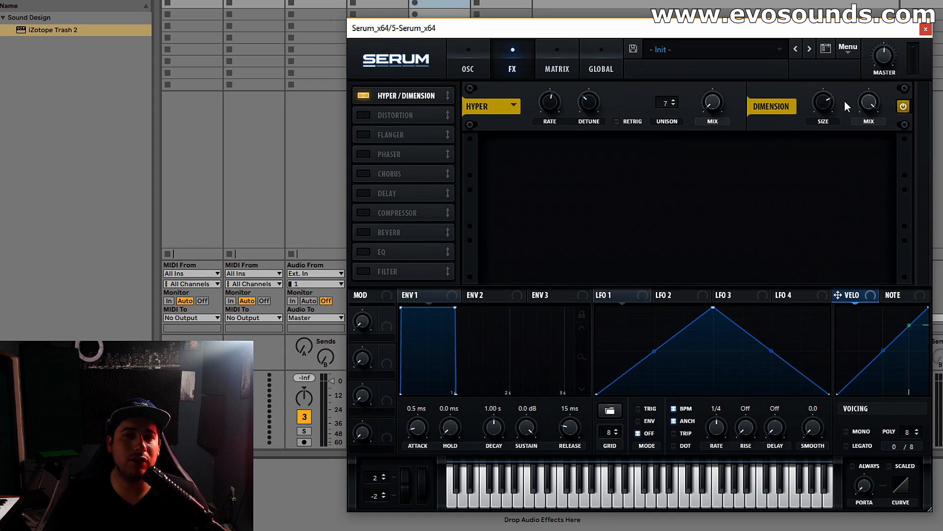
left_click_drag(824, 118, 811, 142)
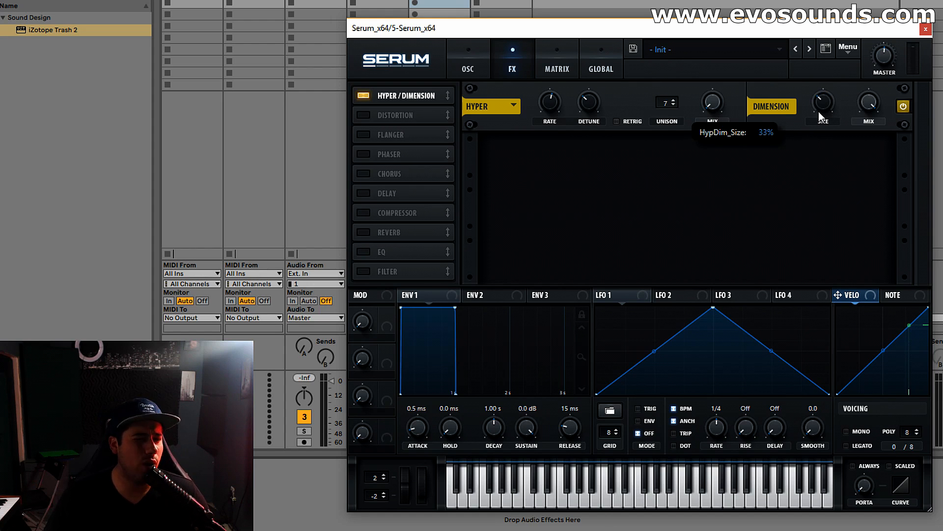
mouse_move(822, 96)
left_mouse_down()
mouse_move(818, 115)
mouse_move(816, 98)
left_mouse_up()
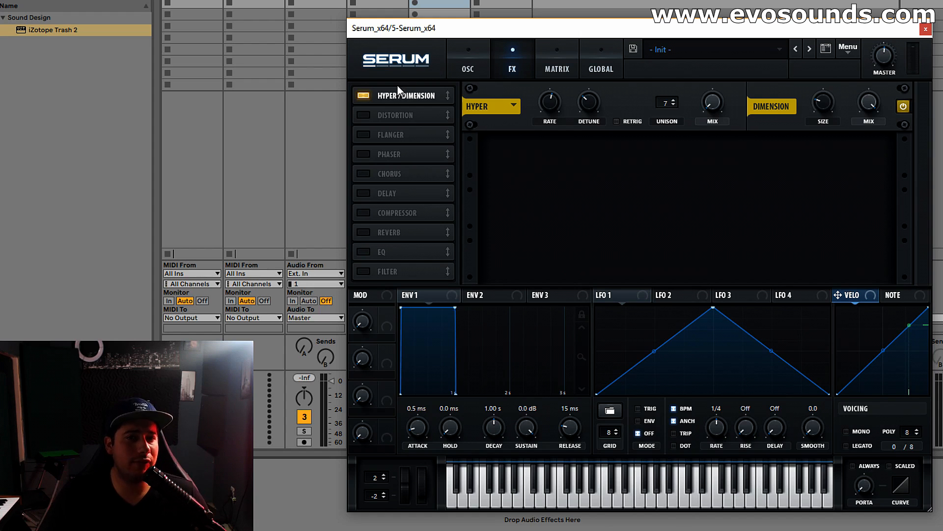
- Turn off the Hyper/Dimension effect and enable Distortion in its place
left_click(369, 95)
left_click(367, 114)
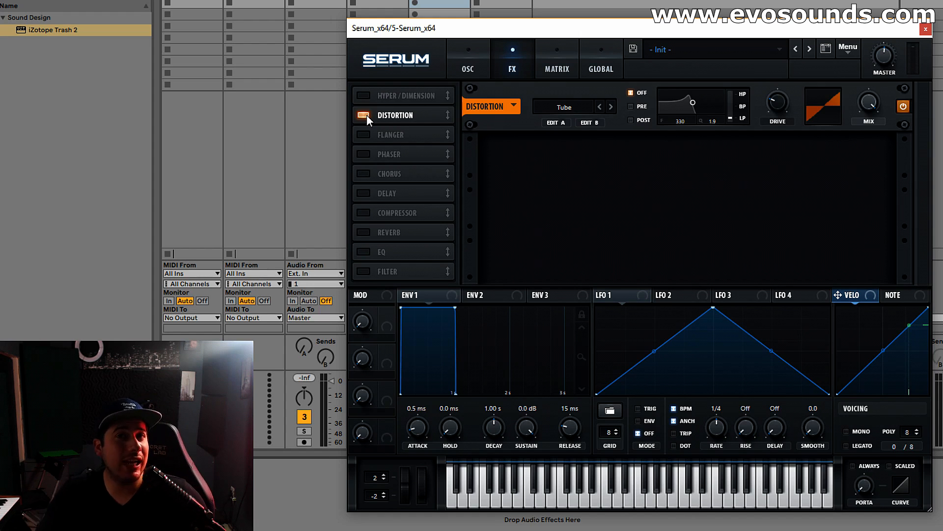
- Try the SoftClip and Asym distortion modes, and return the mode to Tube
left_click(563, 109)
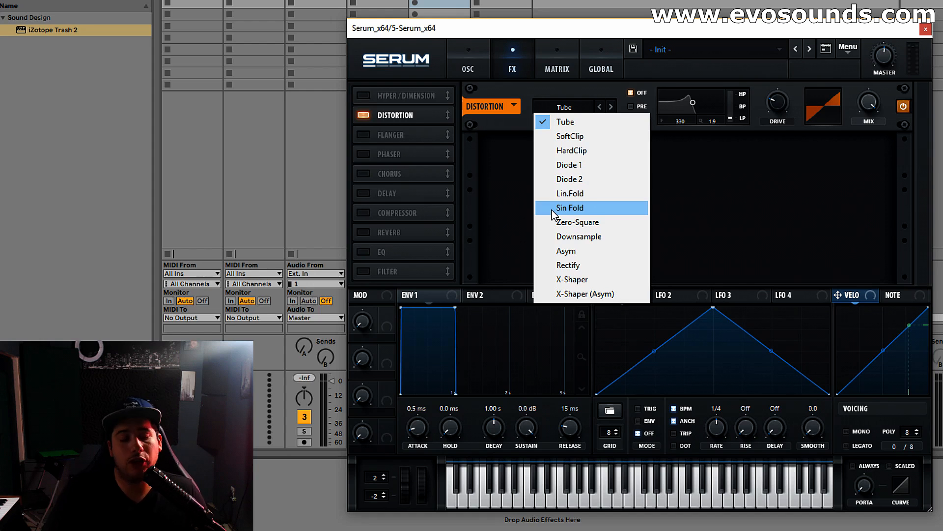
left_click(582, 122)
left_click(592, 107)
left_click(596, 137)
left_click(565, 109)
left_click(588, 251)
left_click(565, 107)
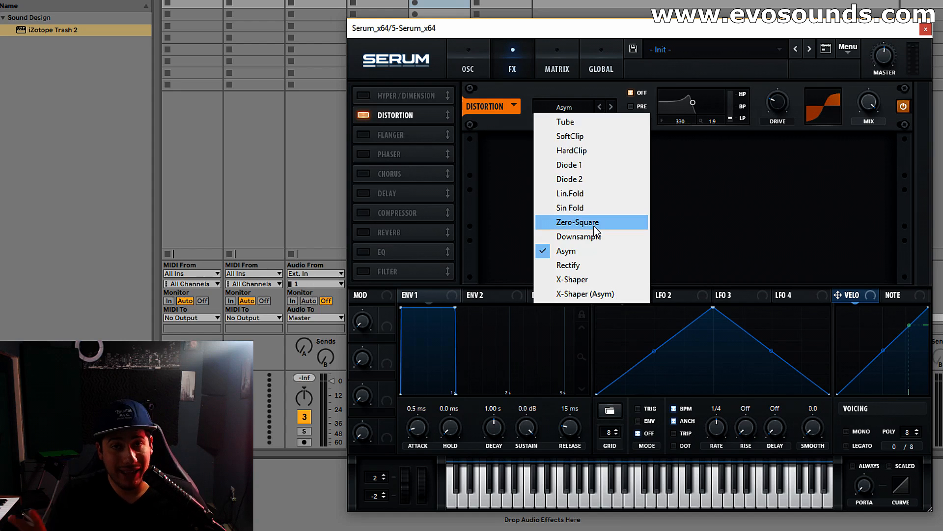
left_click(588, 121)
- Try the Tube distortion with different Drive amounts up to maximum, and settle on 81%
left_click_drag(793, 57, 786, 3)
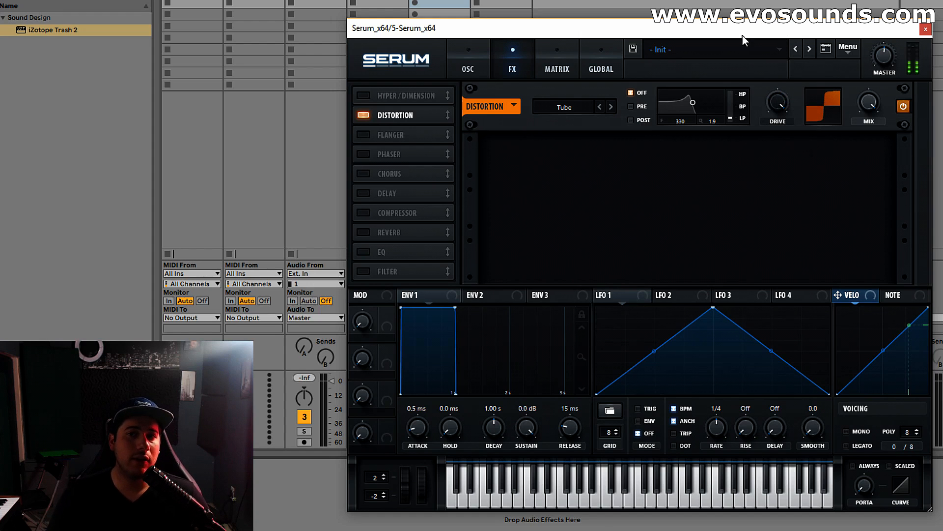
left_click(464, 59)
left_click(509, 56)
left_click_drag(778, 103, 806, 40)
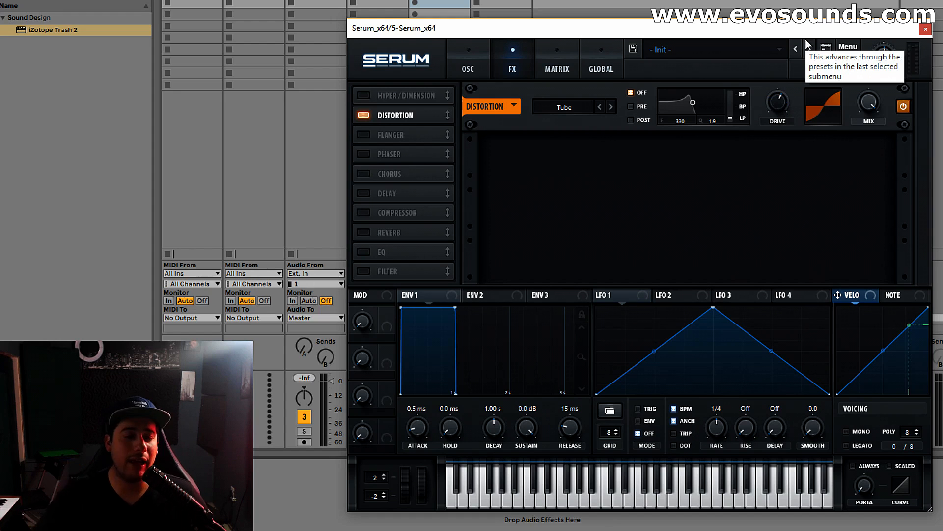
left_click_drag(806, 40, 800, 45)
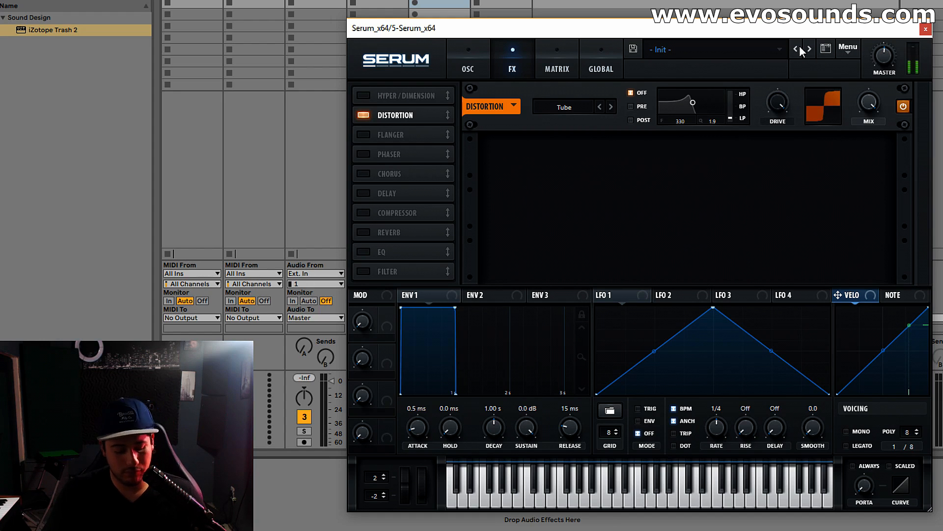
left_click_drag(778, 105, 766, 120)
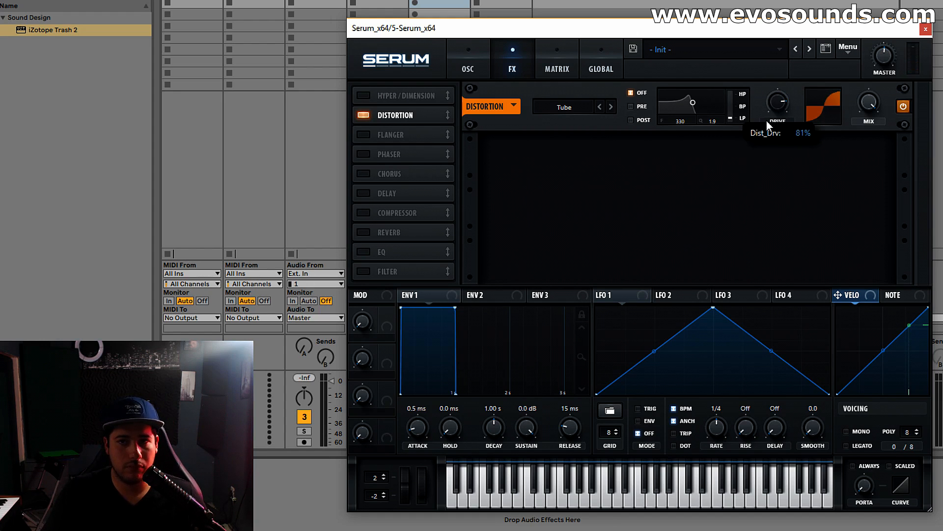
- Switch the distortion mode to SoftClip and compare it with HardClip, ending on SoftClip
left_click(574, 104)
left_click(585, 135)
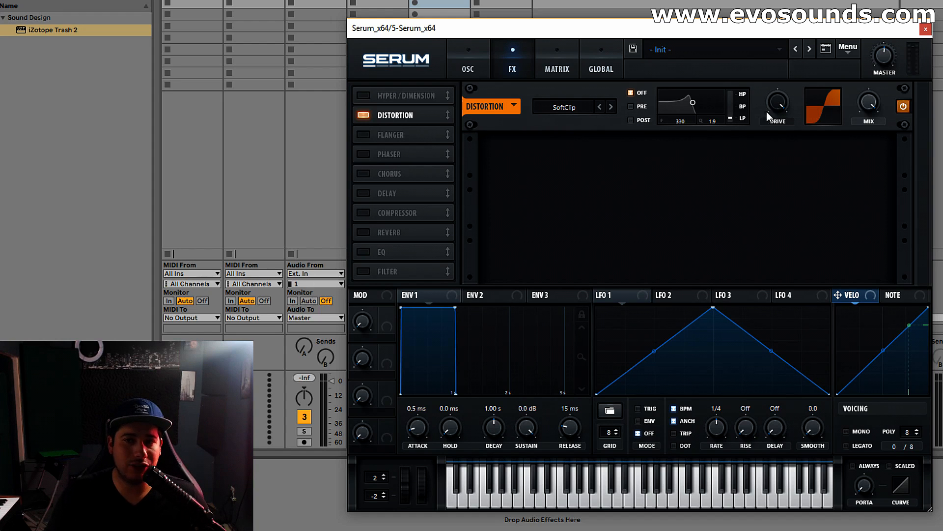
mouse_move(769, 113)
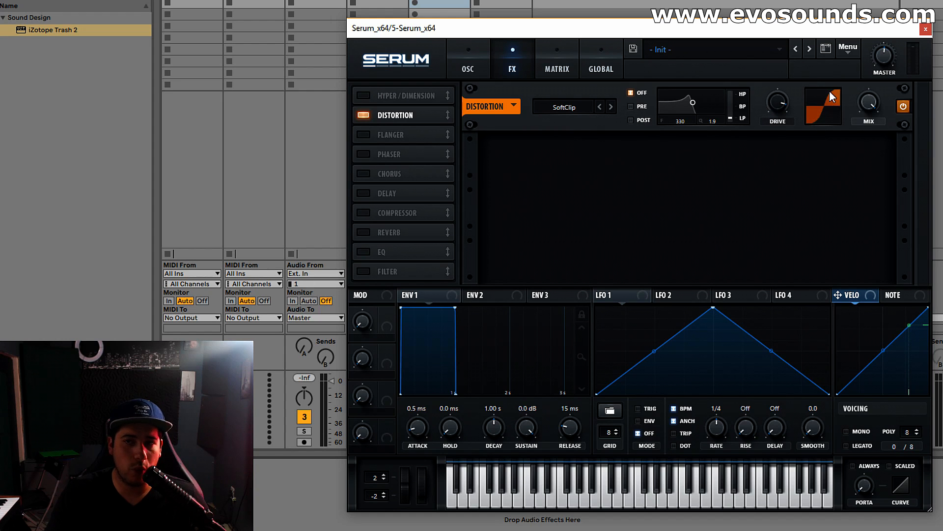
mouse_move(865, 92)
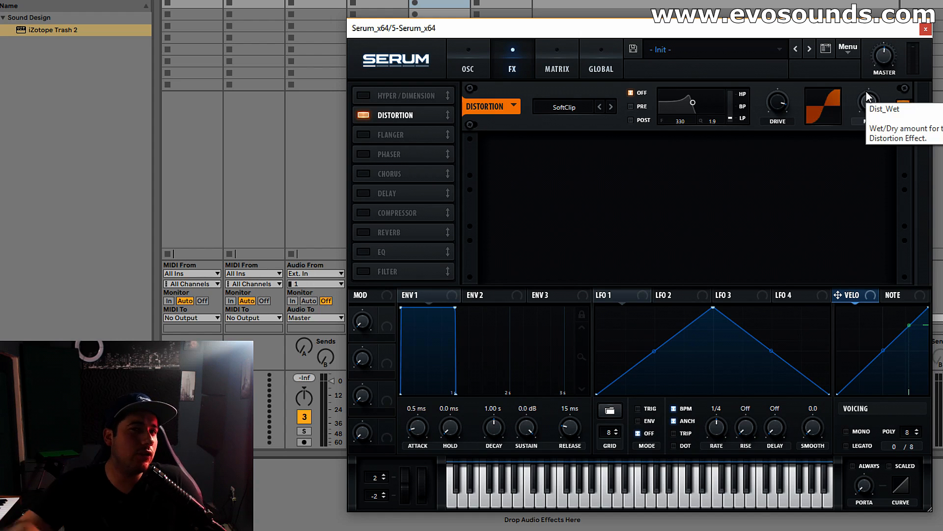
left_click(611, 107)
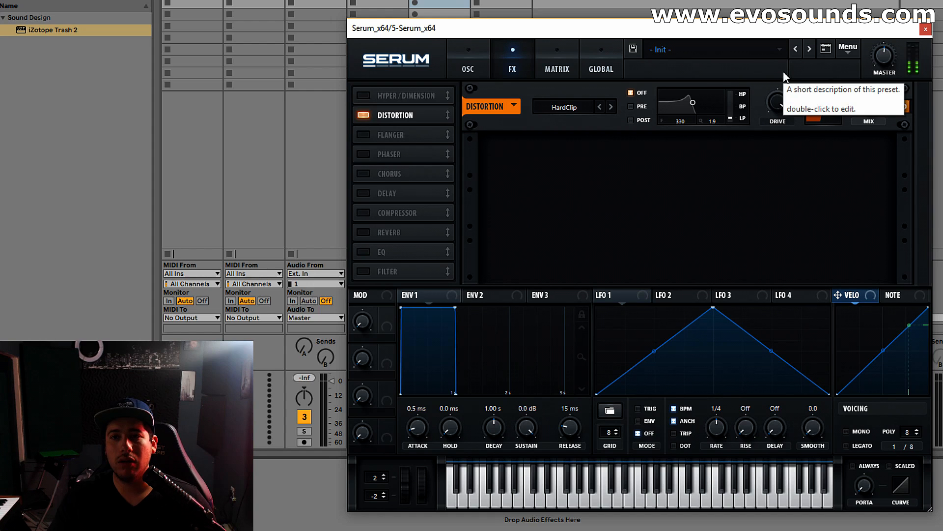
left_click(598, 107)
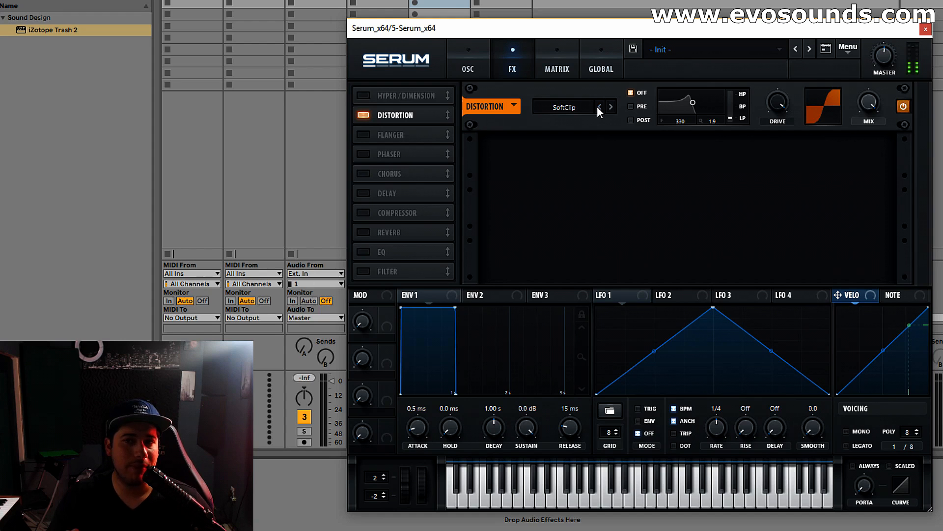
left_click(610, 107)
left_click(600, 108)
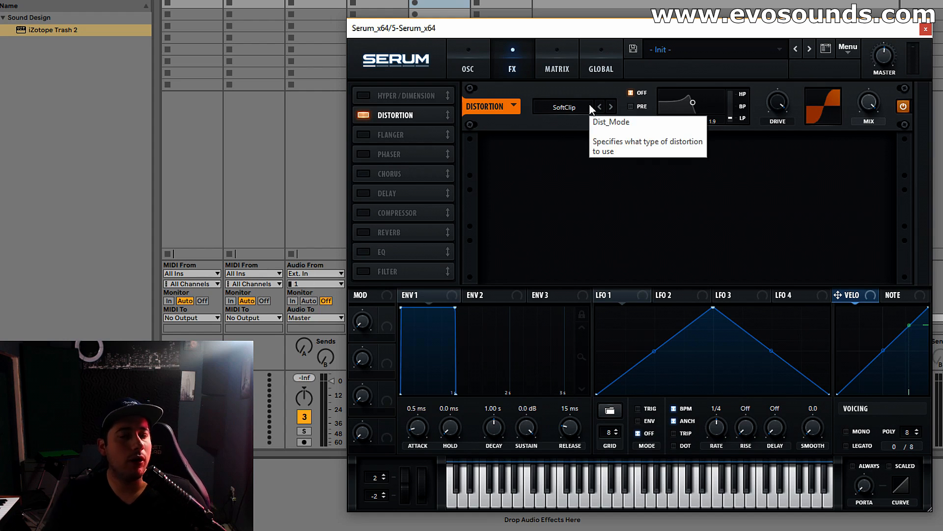
- Set the distortion mode to Diode 1 and load the Analog_BD_Sin wavetable into oscillator A
left_click(575, 111)
left_click(608, 165)
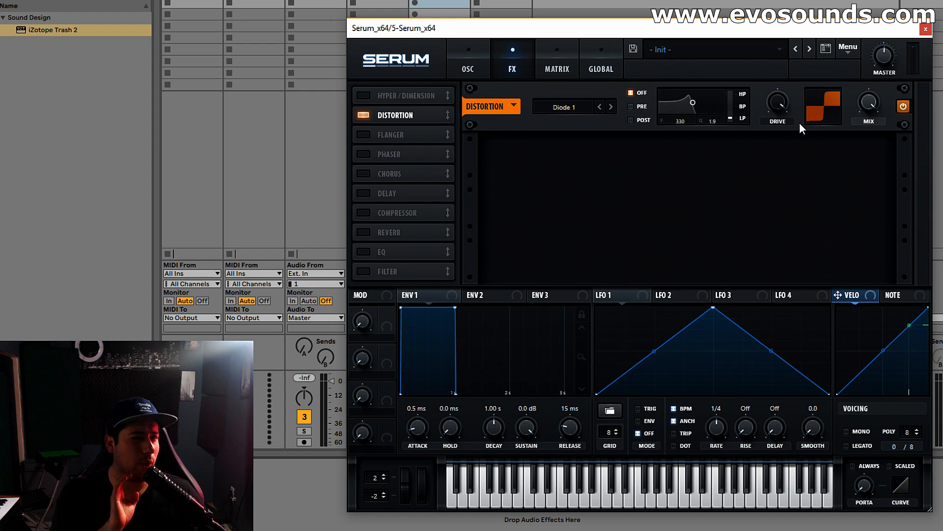
left_click(468, 54)
left_click(546, 108)
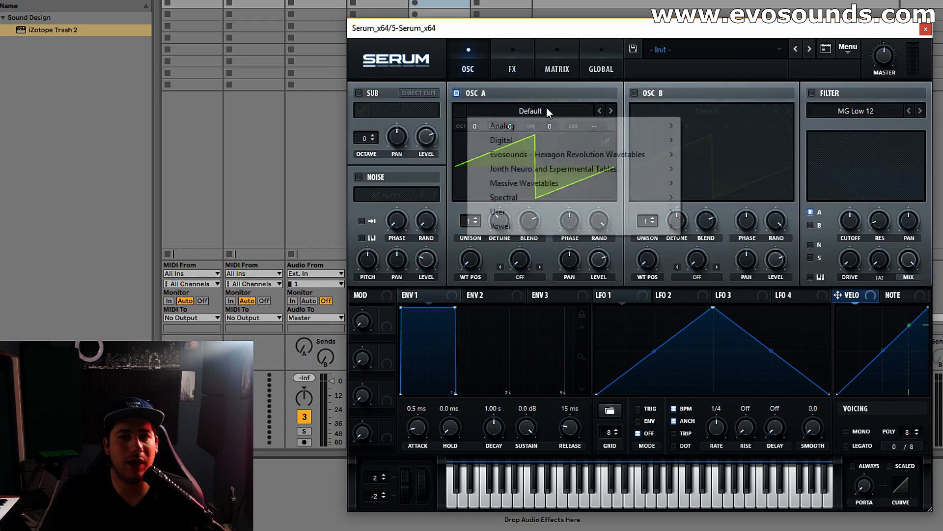
mouse_move(546, 122)
left_click(725, 149)
left_click(514, 59)
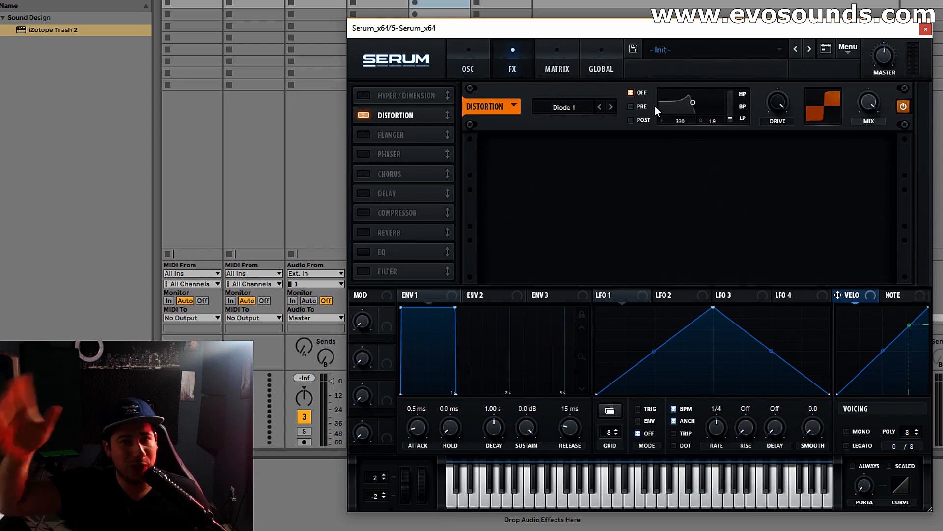
- Audition the Diode 2 distortion mode and move on to Lin.Fold
left_click(565, 107)
left_click(605, 180)
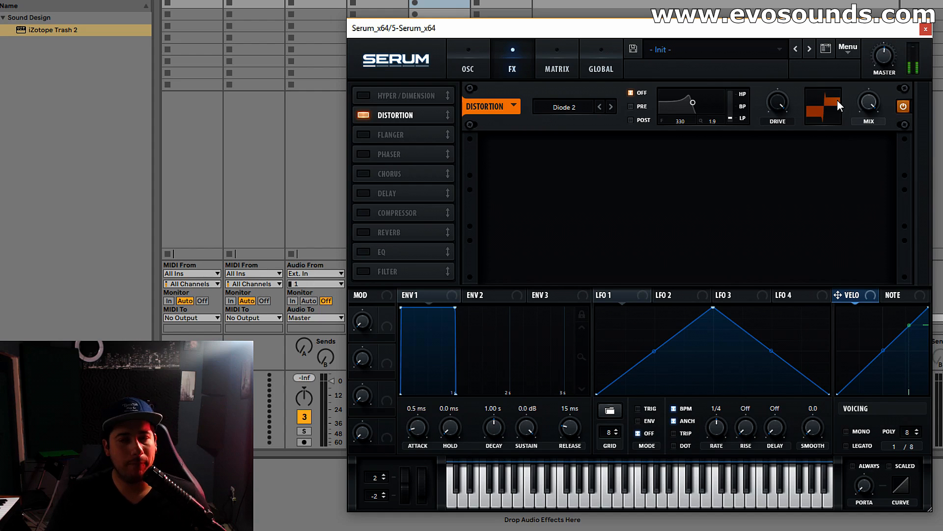
left_click(611, 107)
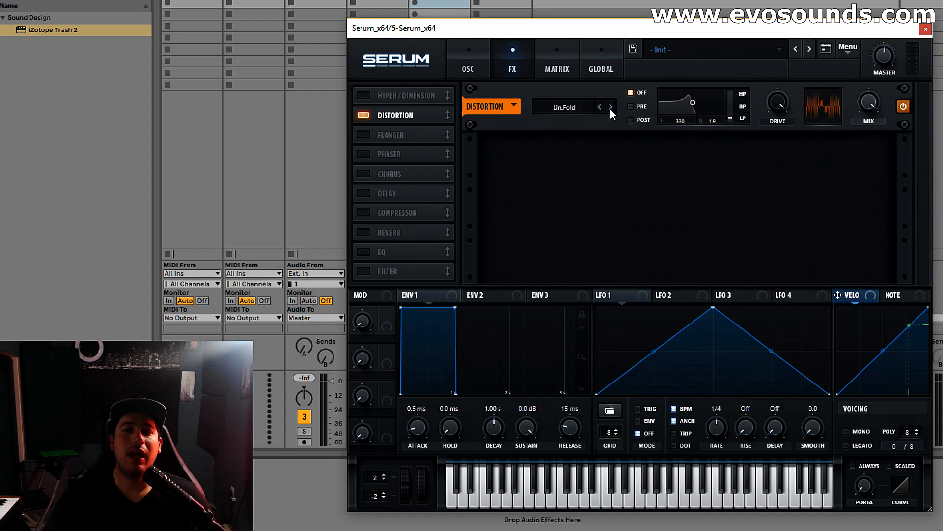
- Lower the distortion Drive and modulate it with LFO 1 in Trig mode
left_click_drag(765, 102, 722, 159)
left_click_drag(781, 105, 746, 125)
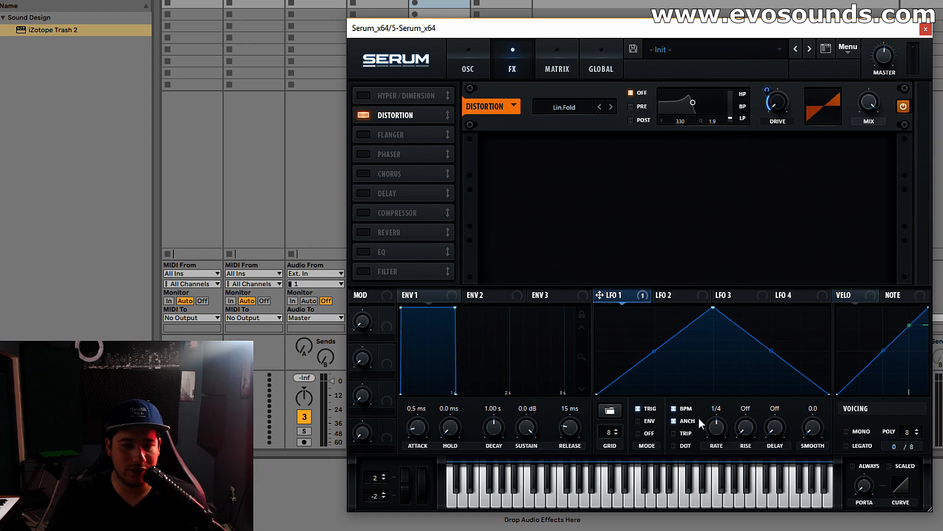
left_click(468, 68)
left_click(512, 67)
mouse_move(761, 93)
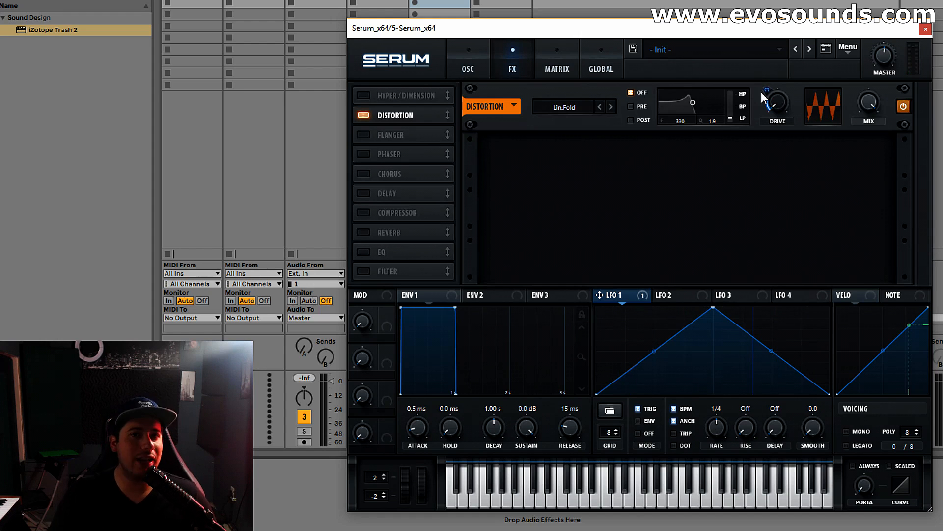
- Switch the distortion mode to Sin Fold and remove the LFO 1 modulation from Drive
left_click(611, 108)
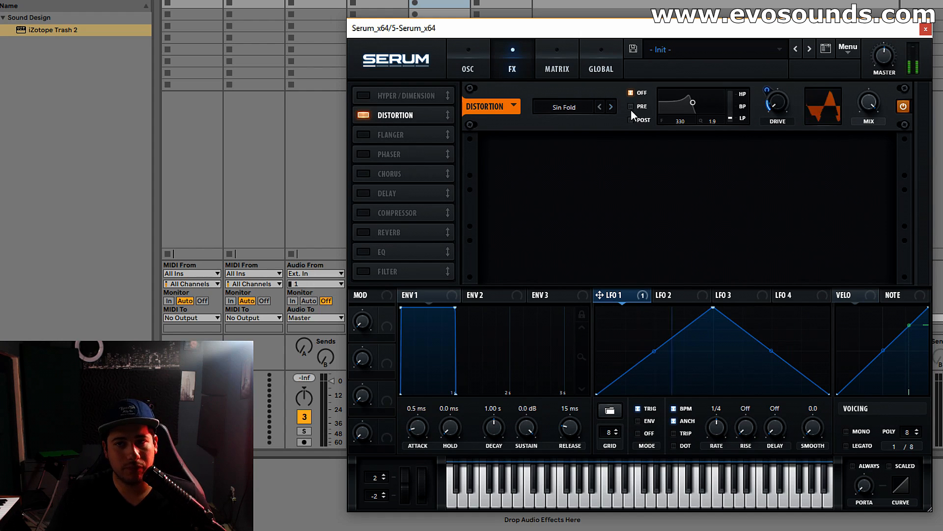
left_click_drag(767, 91, 774, 86)
right_click(774, 96)
left_click(821, 138)
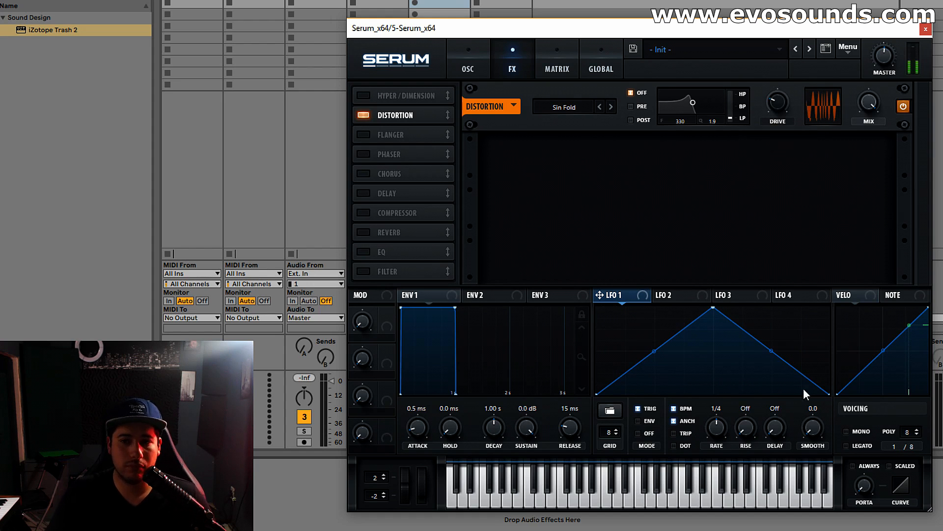
- Enable Mono, Legato and Always portamento, and compare Lin.Fold with Sin Fold, ending on Sin Fold
left_click(855, 446)
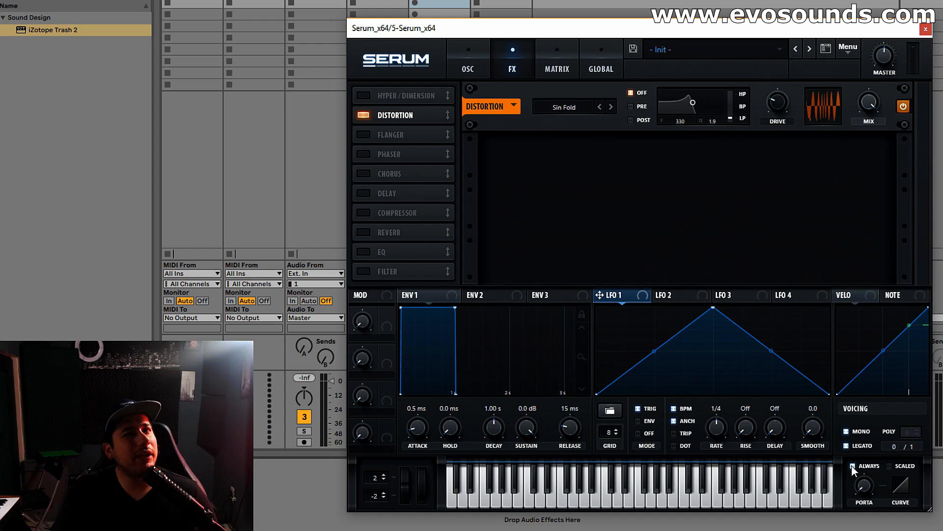
left_click_drag(864, 504, 868, 450)
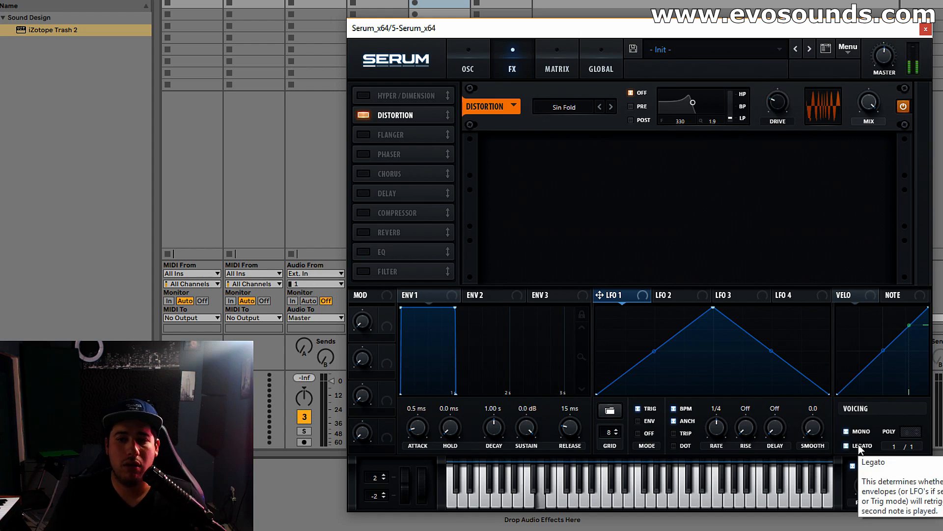
left_click(599, 107)
left_click(613, 108)
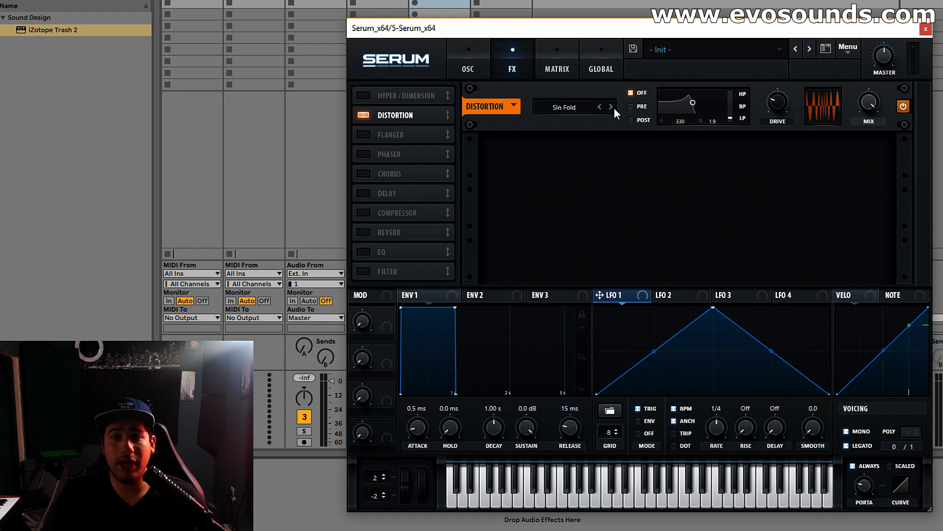
- Try Zero-Square distortion with a higher Drive, and switch the mode to Downsample
left_click(613, 108)
left_click_drag(777, 101, 777, 34)
left_click(566, 109)
left_click(579, 237)
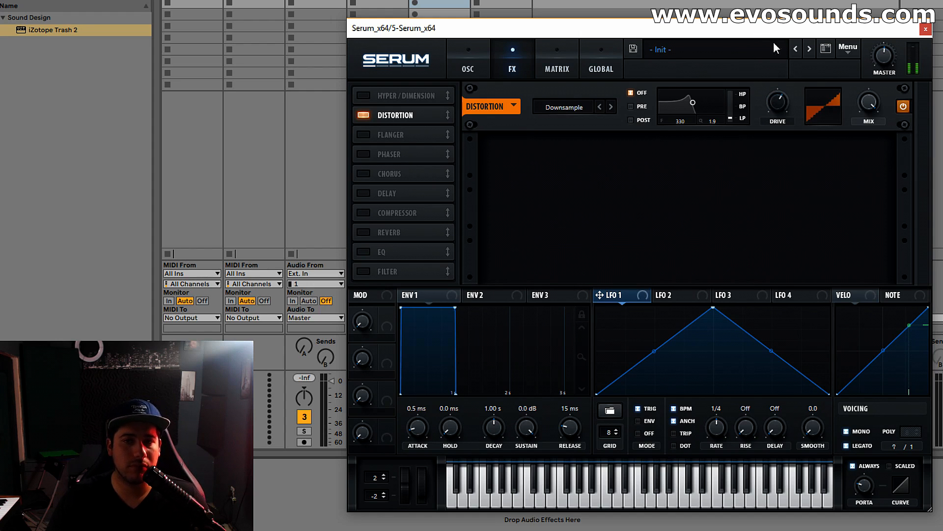
- Load the Basic Shapes wavetable into oscillator A and modulate the filter cutoff with Envelope 2, using 324 ms decay and zero sustain
left_click(471, 63)
left_click(529, 112)
mouse_move(621, 132)
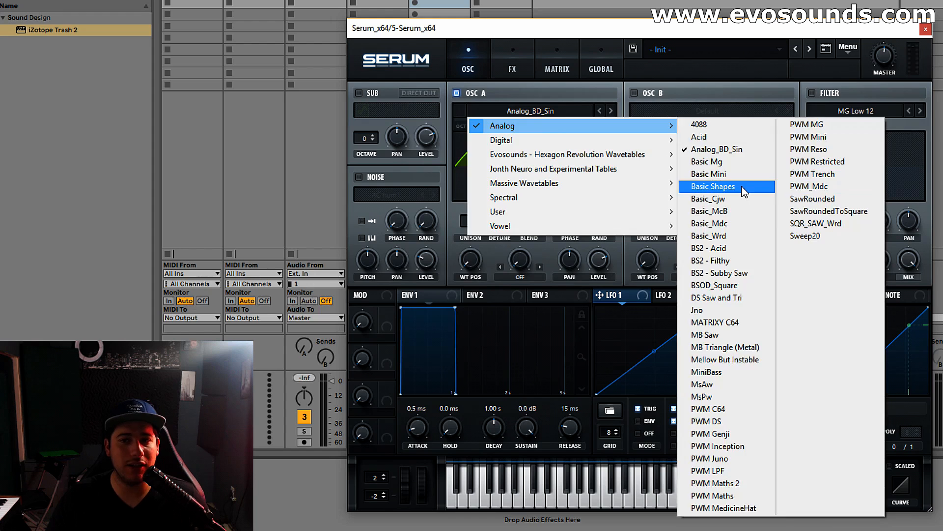
left_click(713, 186)
left_click_drag(484, 295, 842, 205)
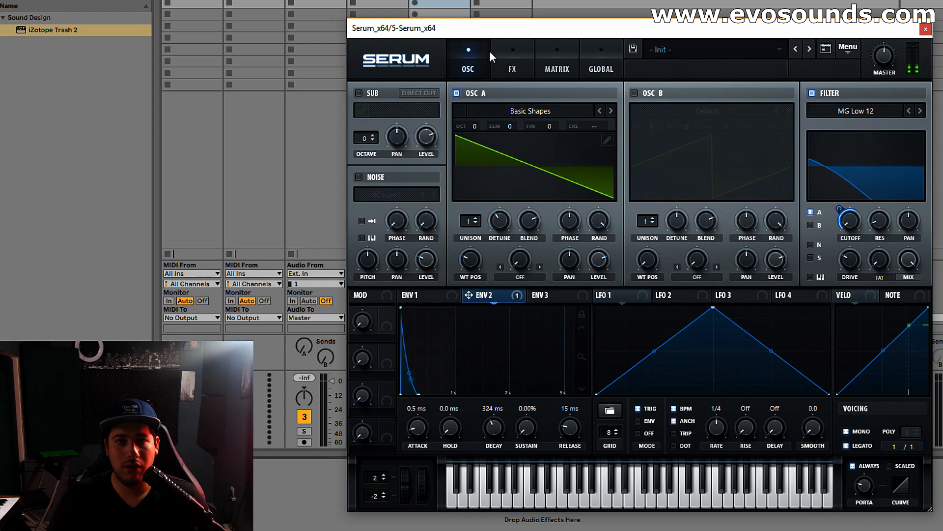
- Try the Downsample distortion with higher Drive, and lower the Drive to about 14%
left_click(513, 65)
left_click(575, 106)
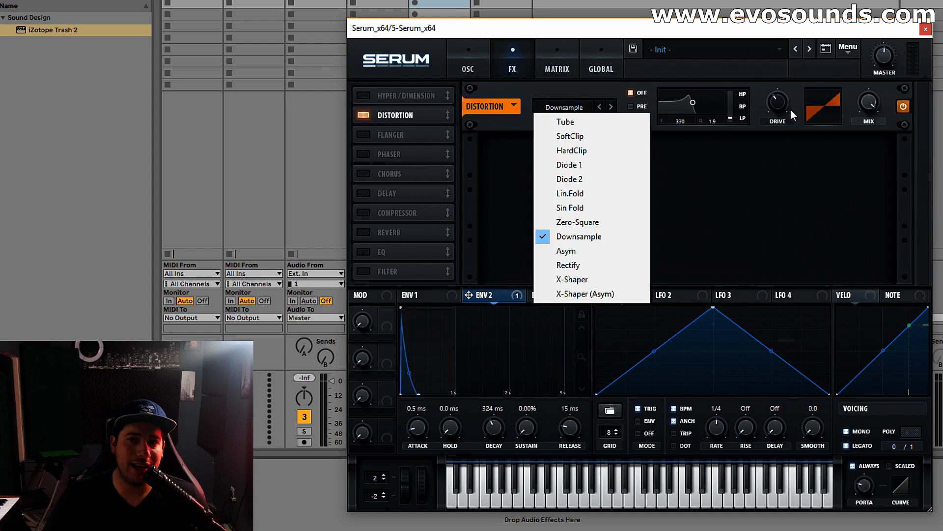
left_click_drag(787, 108, 834, 34)
left_click_drag(779, 105, 731, 178)
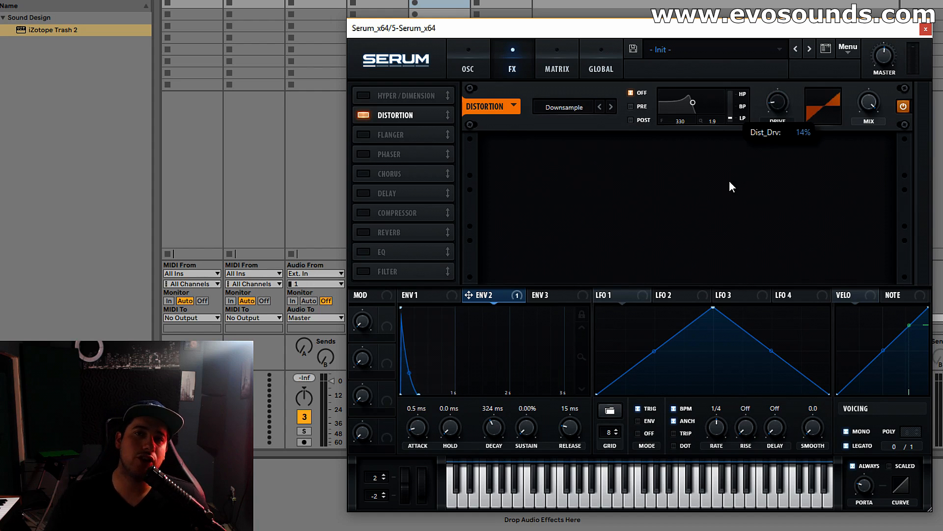
- Set the distortion mode to Asym, raise the Drive to maximum, and back it off slightly
left_click(562, 108)
left_click(566, 250)
left_click_drag(778, 102, 799, 20)
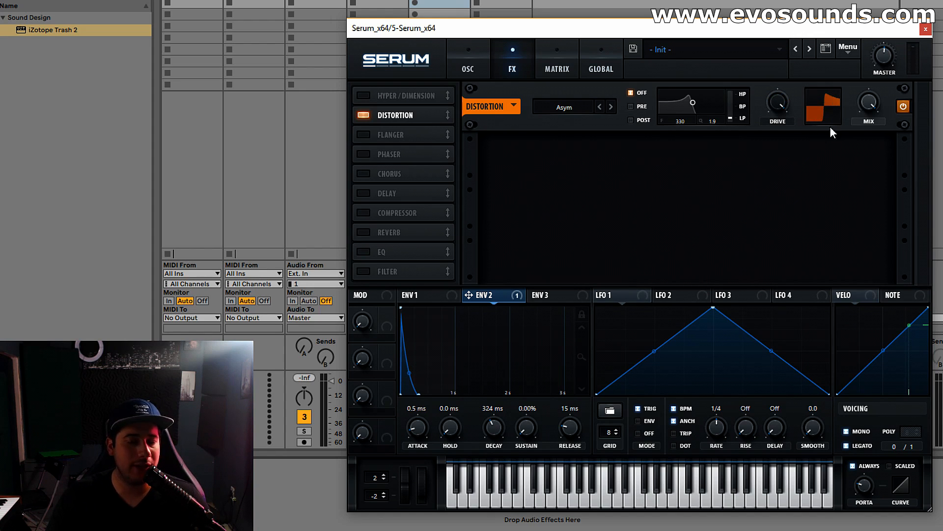
mouse_move(778, 102)
left_mouse_down()
mouse_move(757, 137)
mouse_move(776, 120)
left_mouse_up()
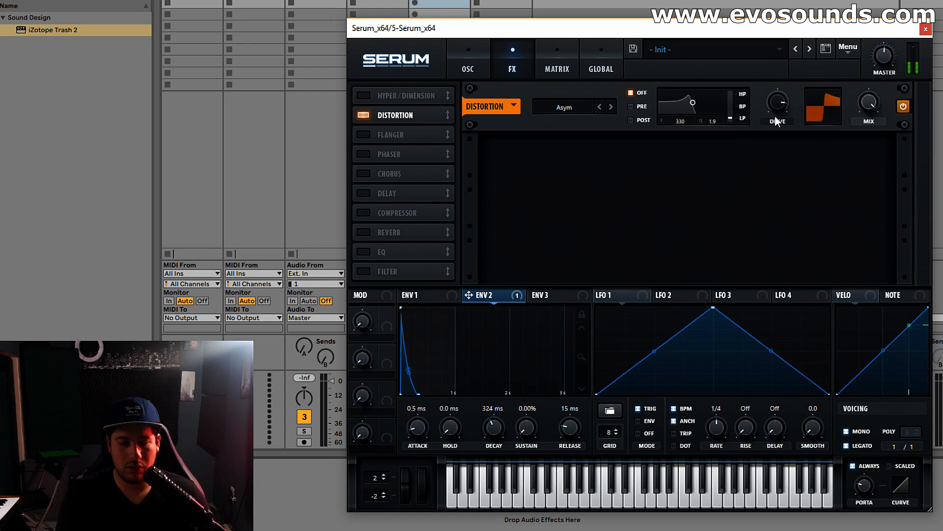
- Set the distortion mode to Rectify and raise the Drive
left_click(564, 107)
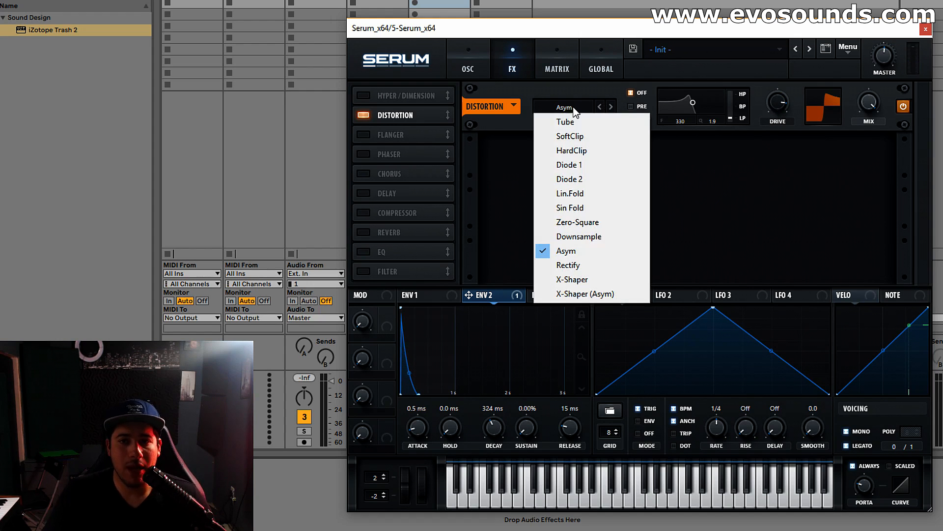
left_click(582, 260)
left_click_drag(779, 103, 796, 57)
- Turn off the filter, check the Rectify distortion in the effects rack, and return to the oscillator page
left_click(468, 68)
left_click(833, 93)
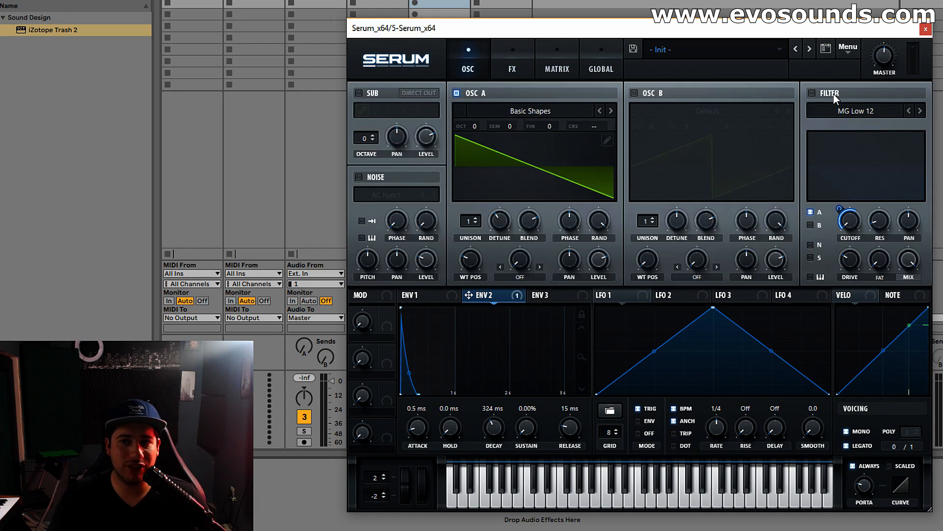
left_click(513, 63)
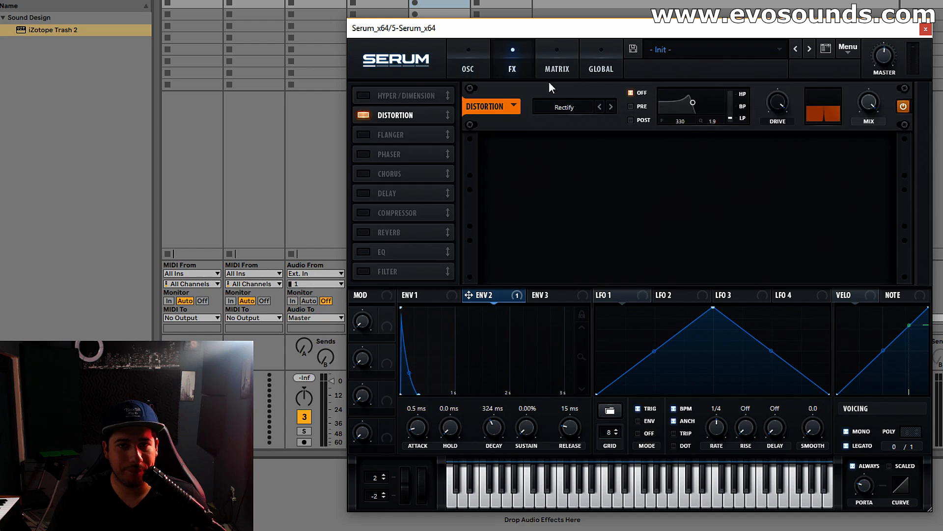
left_click(455, 65)
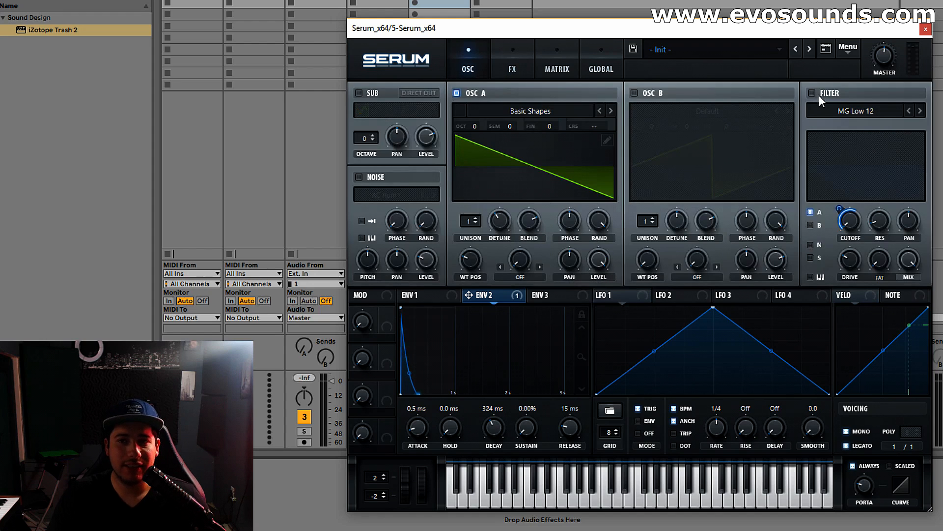
- Set the distortion mode to X-Shaper and reshape the Shaper A curve by raising its first peak
left_click(515, 63)
left_click_drag(779, 106, 730, 124)
left_click_drag(875, 98, 861, 72)
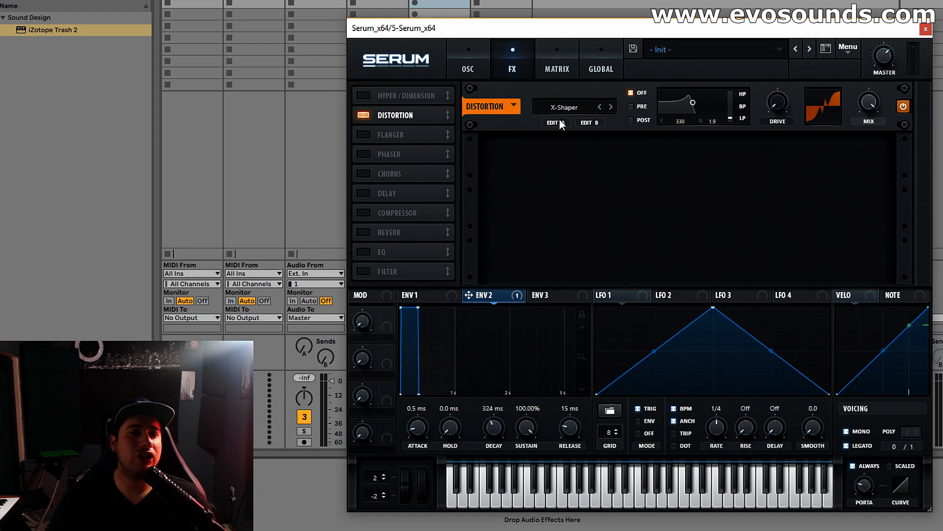
left_click(553, 122)
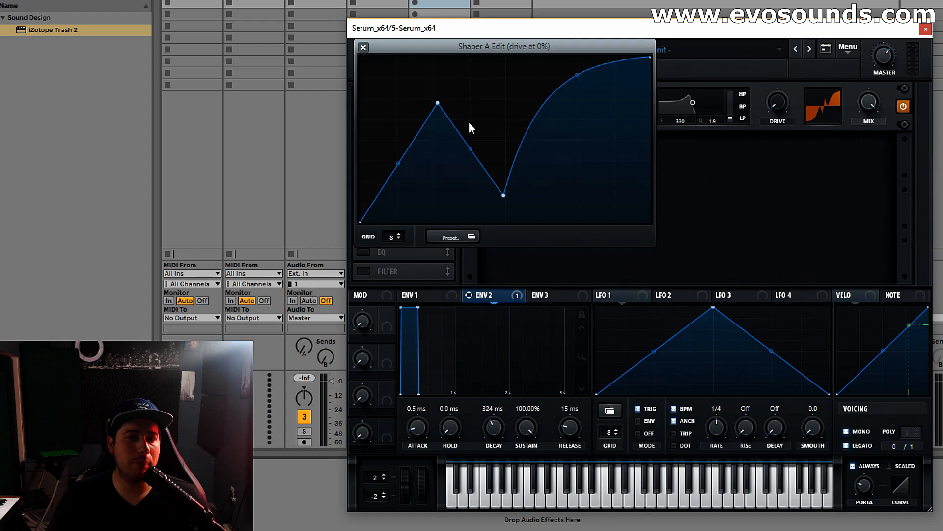
left_click_drag(444, 84, 420, 86)
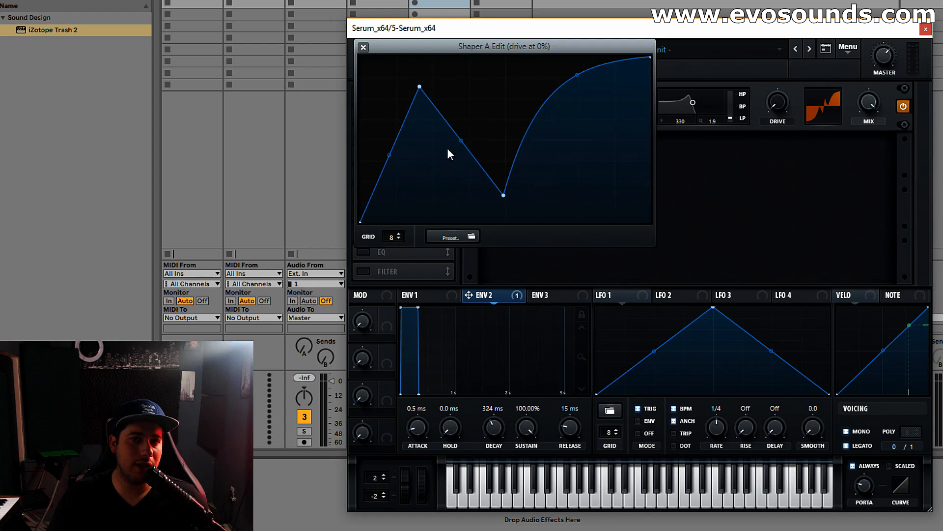
left_click(363, 48)
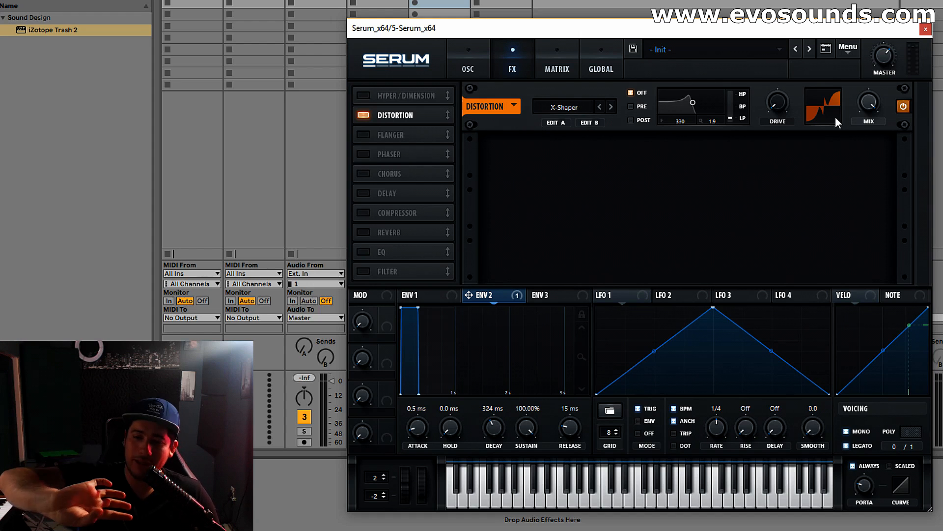
- Reshape the X-Shaper's Shaper B curve into a steep rise with a high point near the first third
left_click(590, 122)
left_click_drag(534, 142, 461, 81)
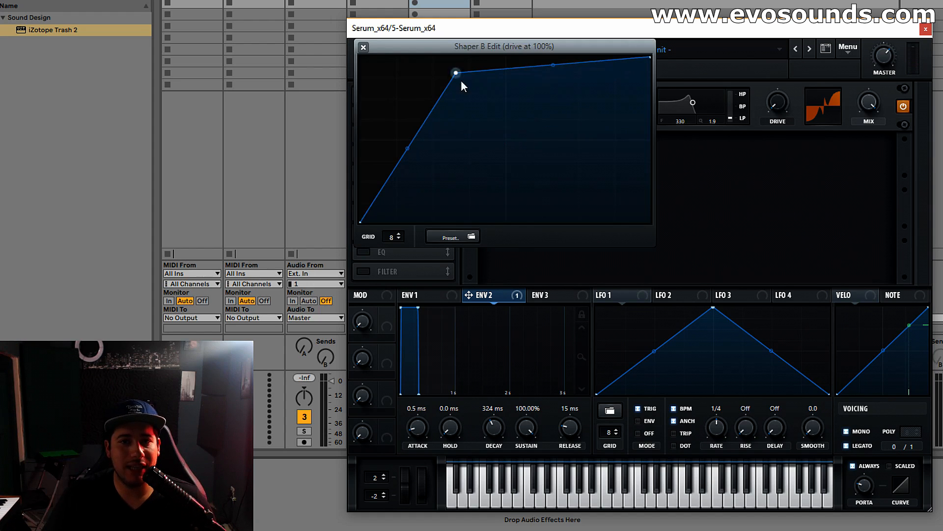
left_click(367, 47)
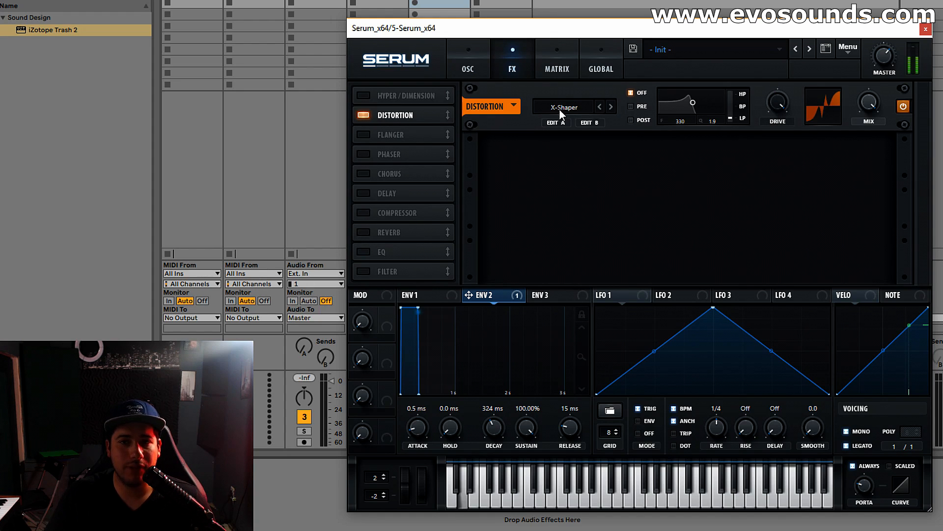
- Load the shaper preset "Shape 6 NASTY Girl" into the Shaper B curve and close the curve editor
left_click(556, 122)
left_click(453, 237)
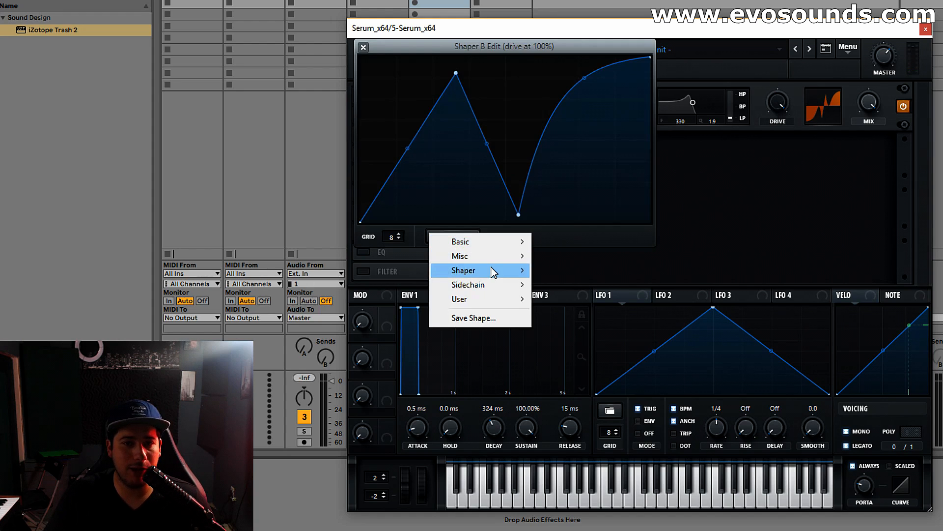
mouse_move(494, 273)
left_click(594, 372)
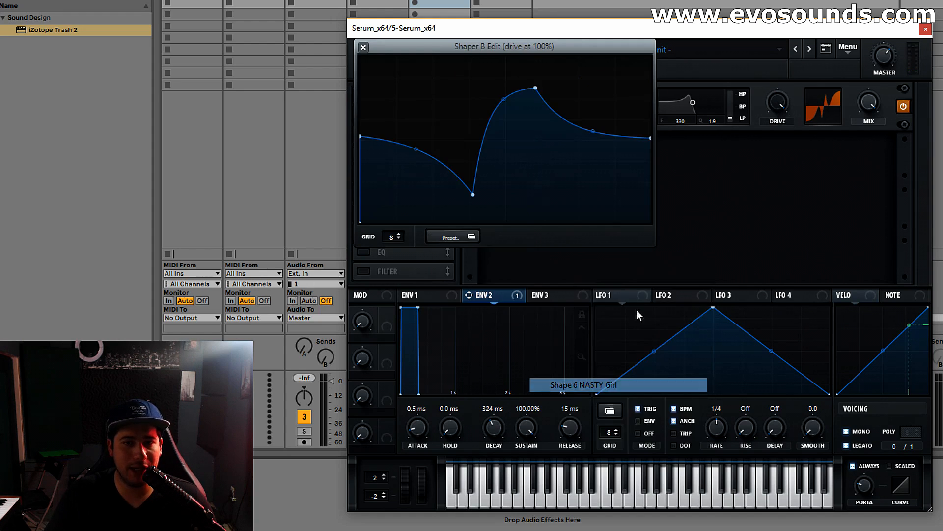
left_click(363, 47)
- Assign LFO 1 to the distortion Drive and bow both slopes of the LFO 1 triangle outward
left_click_drag(599, 294, 756, 138)
left_click_drag(655, 352, 655, 322)
left_click_drag(771, 350, 771, 315)
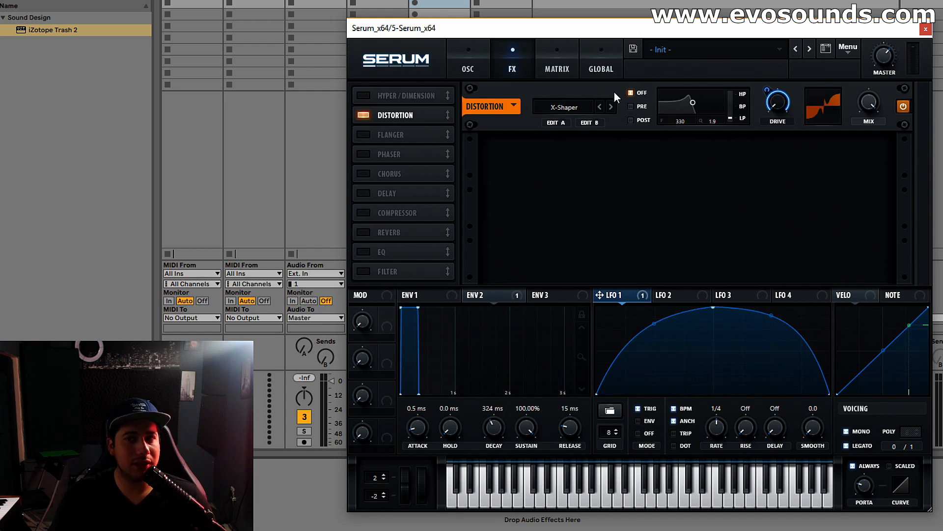
- Keep the X-Shaper mode selected and remove the LFO 1 modulation from the distortion Drive
left_click(564, 114)
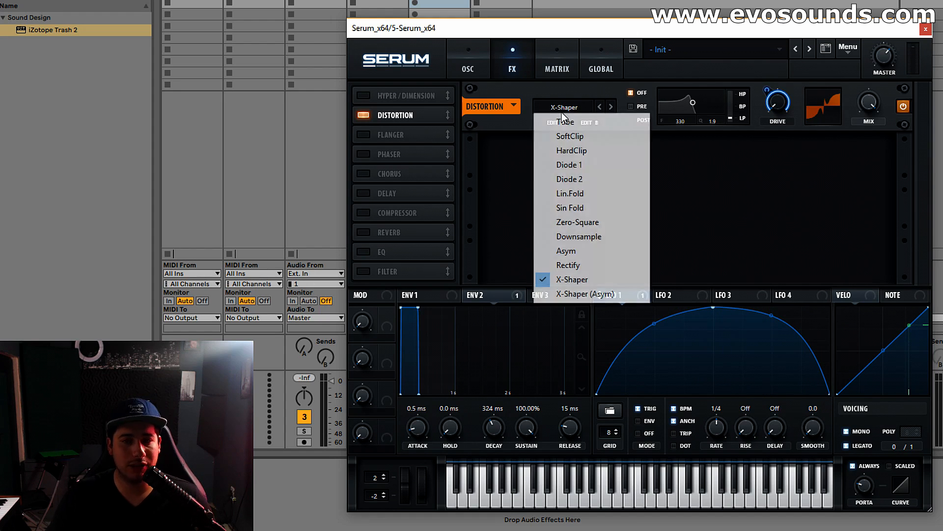
left_click(612, 279)
right_click(777, 101)
left_click(808, 134)
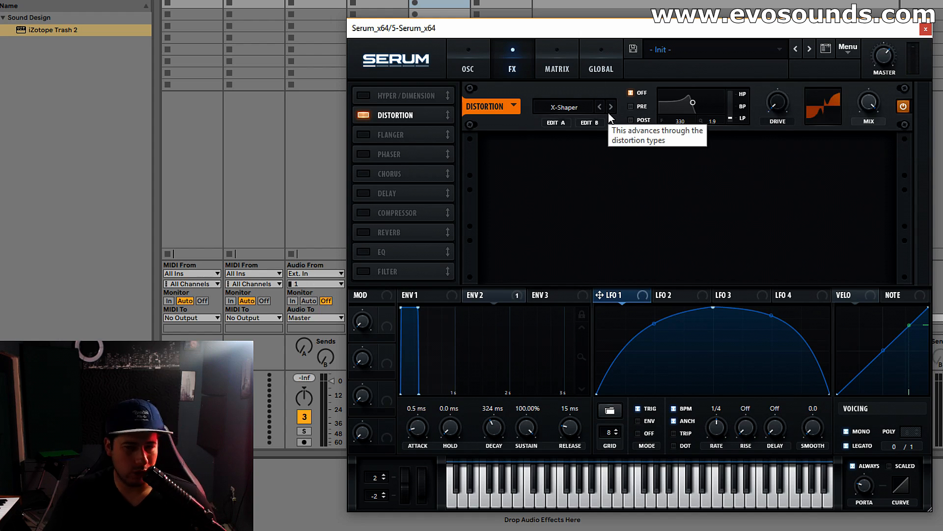
- Set the distortion mode to X-Shaper (Asym) and raise the Drive
left_click(552, 106)
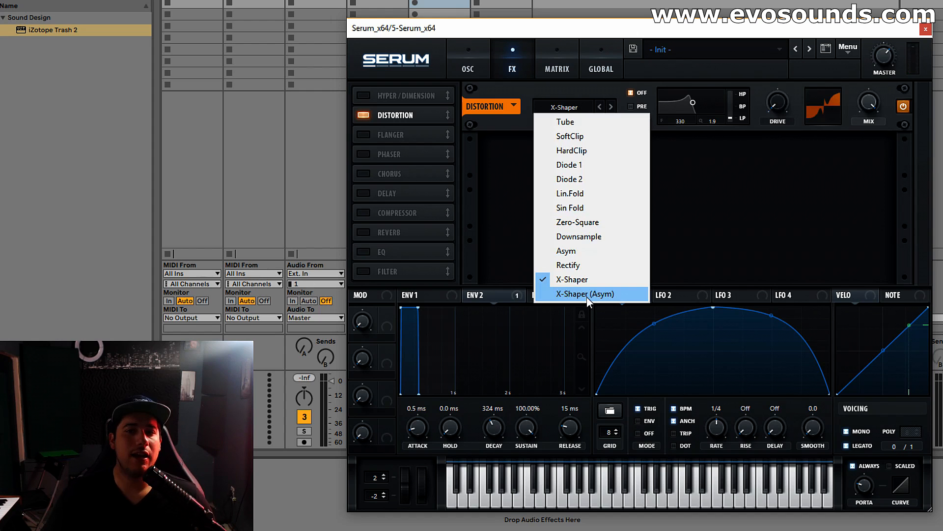
left_click(588, 294)
left_click_drag(781, 103, 835, 18)
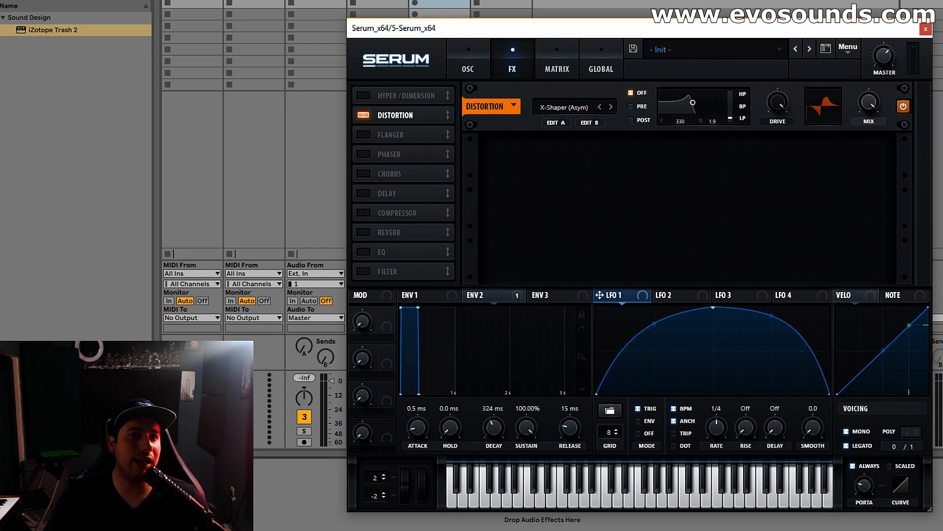
- Set the distortion mode to Tube and enable its filter as Pre, morphed from low-pass to band-pass
left_click(565, 107)
left_click(565, 120)
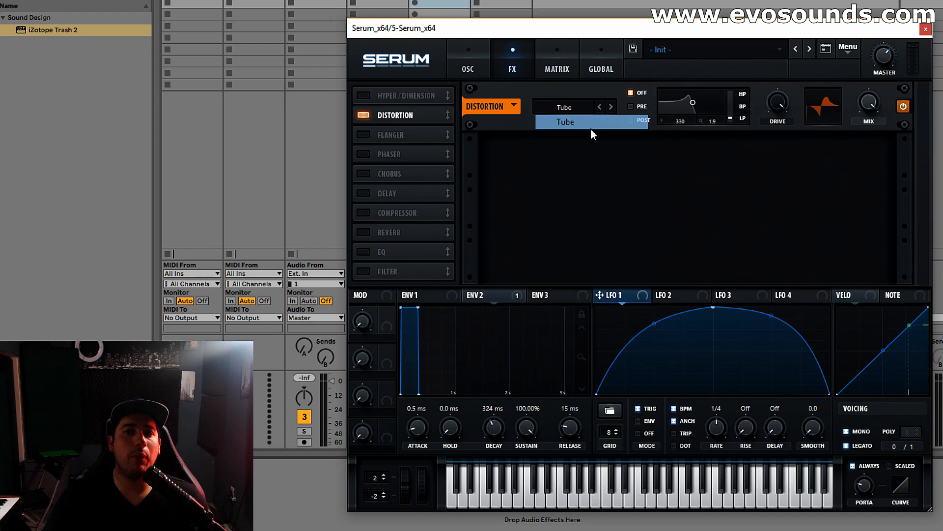
left_click(642, 106)
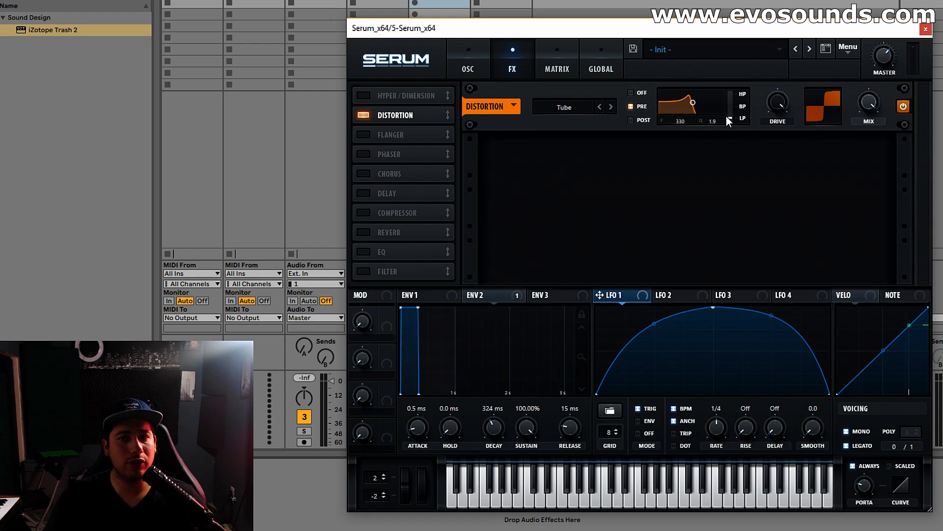
left_click_drag(730, 118, 754, 75)
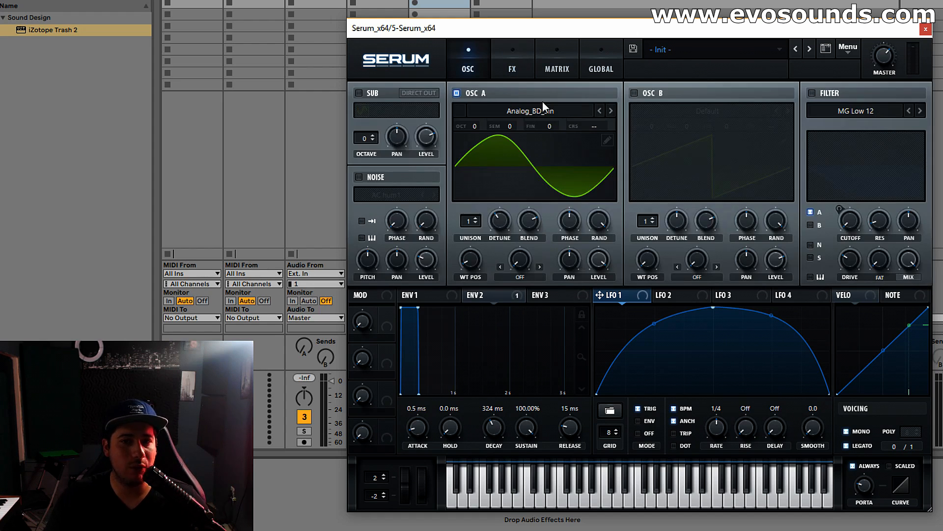
- Load the Basic Shapes wavetable into Oscillator A and adjust its wavetable position to the saw shape
left_click(551, 105)
mouse_move(544, 123)
left_click(717, 187)
mouse_move(474, 255)
left_mouse_down()
mouse_move(489, 238)
mouse_move(476, 249)
left_mouse_up()
- Sweep the distortion's band-pass Pre filter to about 659 Hz with a Q of 7.6, and lower the Drive
left_click(518, 70)
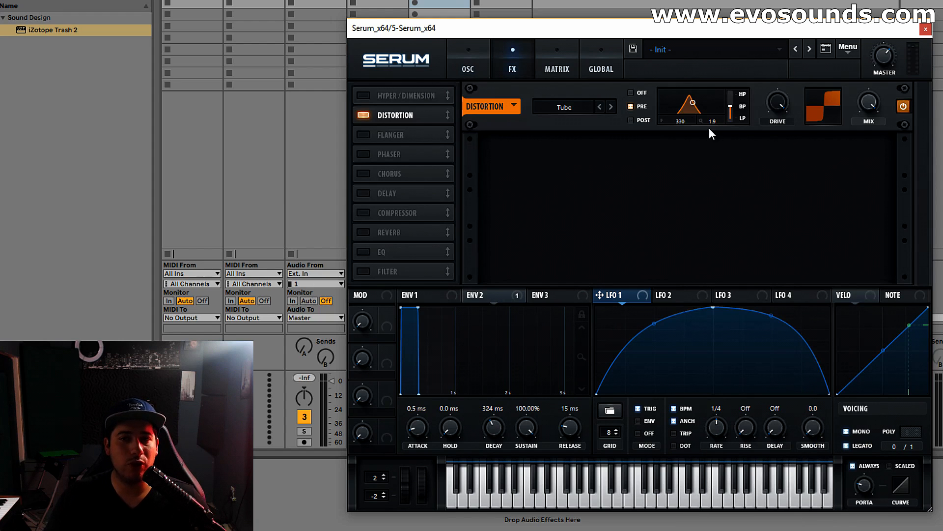
mouse_move(697, 97)
left_mouse_down()
mouse_move(670, 92)
mouse_move(699, 92)
left_mouse_up()
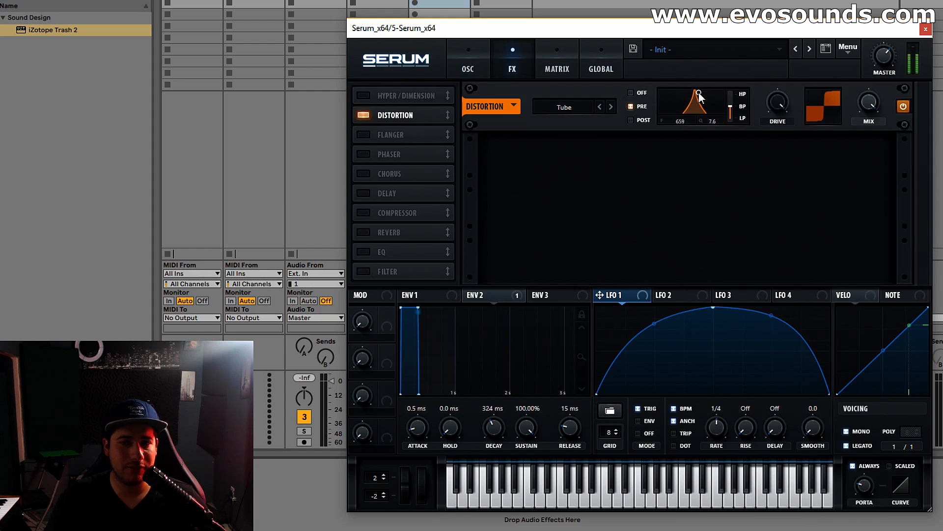
left_click_drag(775, 104, 752, 117)
- Modulate the distortion filter's frequency with Envelope 2, using 0% sustain and a decay of about 728 ms
left_click(479, 296)
left_click_drag(530, 430, 462, 507)
left_click_drag(494, 426, 495, 438)
left_click_drag(479, 296, 573, 279)
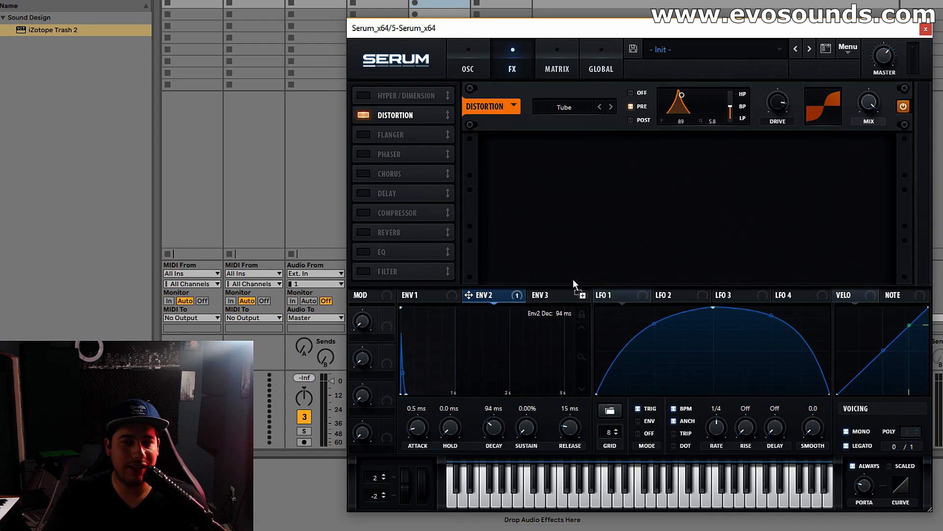
left_click_drag(681, 121, 682, 122)
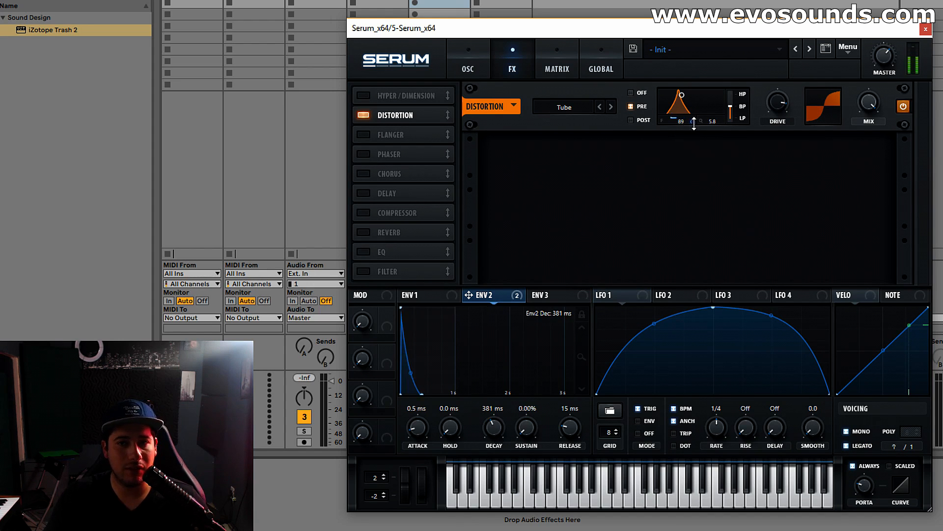
left_click_drag(494, 426, 504, 423)
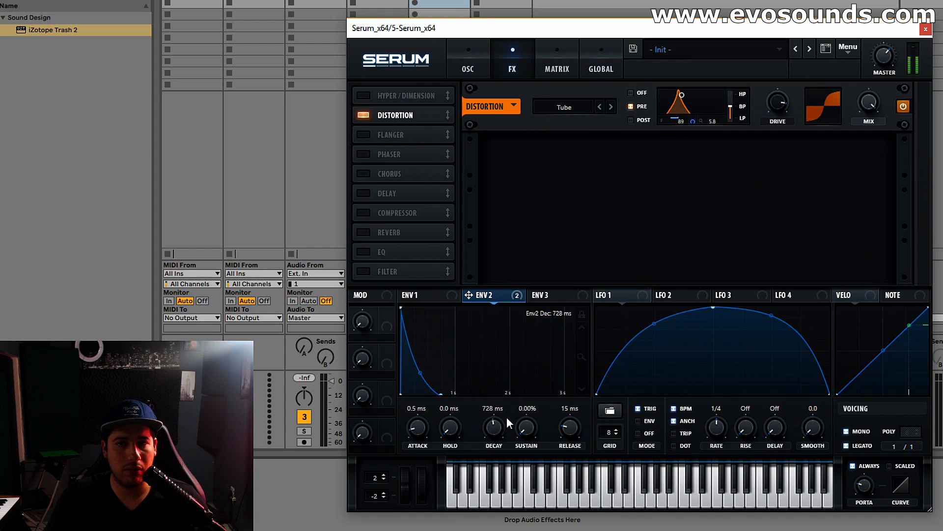
- Set the distortion filter to about 206 Hz with a Q of 2.2, and morph it to high-pass and back to low-pass
left_click_drag(682, 95, 723, 190)
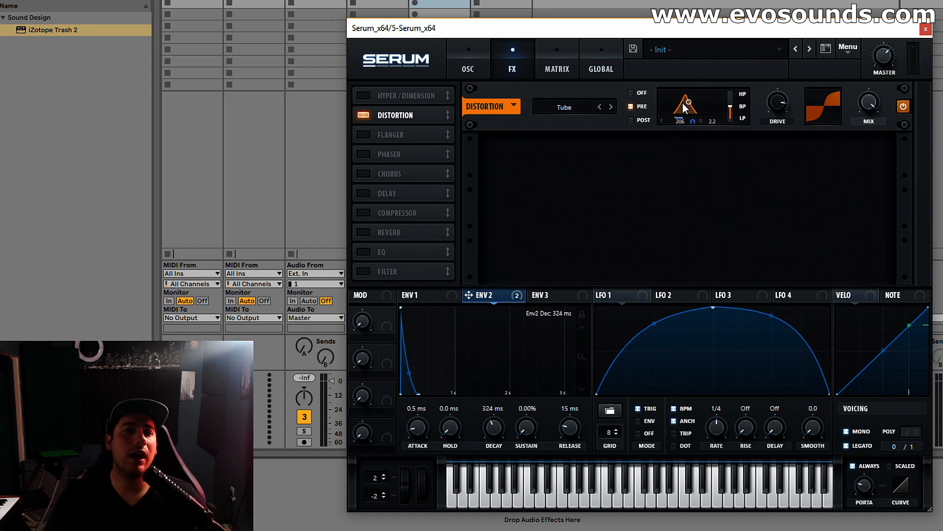
left_click_drag(730, 106, 746, 35)
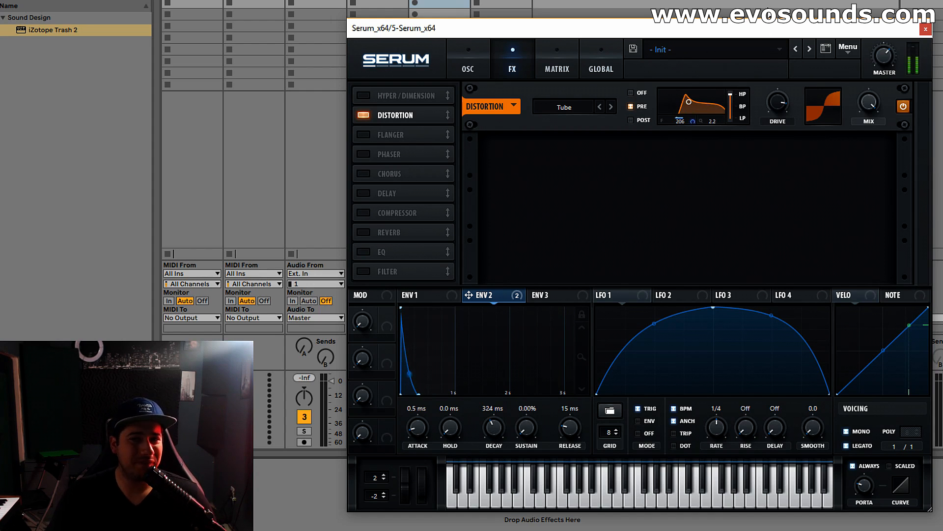
left_click_drag(729, 93, 717, 177)
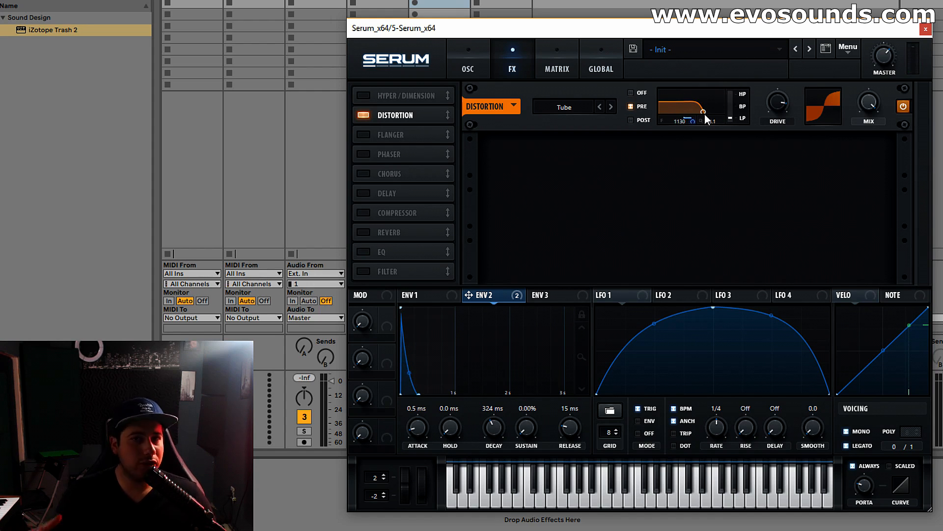
- Browse the Misc filter types of the main oscillator filter, and return to the effects rack
left_click(471, 66)
left_click(839, 109)
left_click(813, 92)
left_click(831, 110)
mouse_move(845, 168)
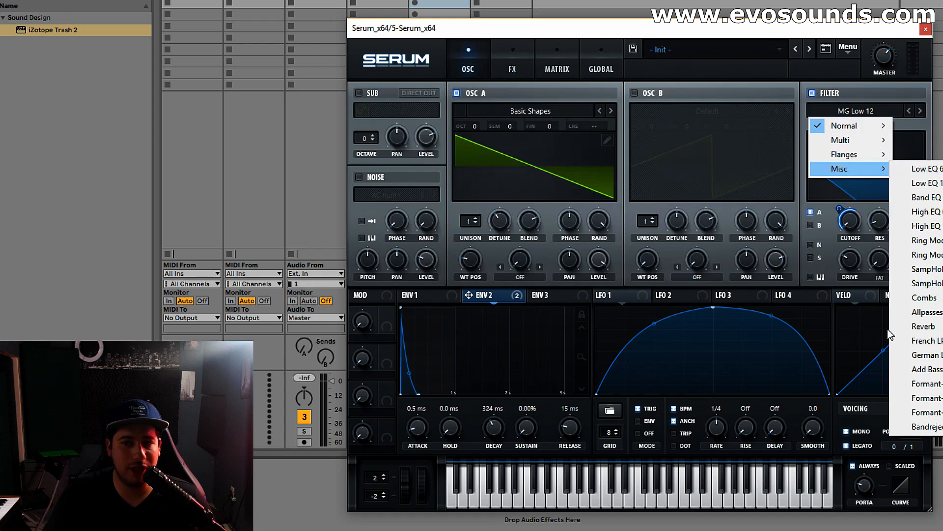
left_click(524, 73)
left_click(516, 69)
- Switch the distortion filter to Post with a cutoff of about 10548 Hz, and set the distortion mode to Diode 2
left_click(632, 120)
left_click_drag(702, 111, 721, 112)
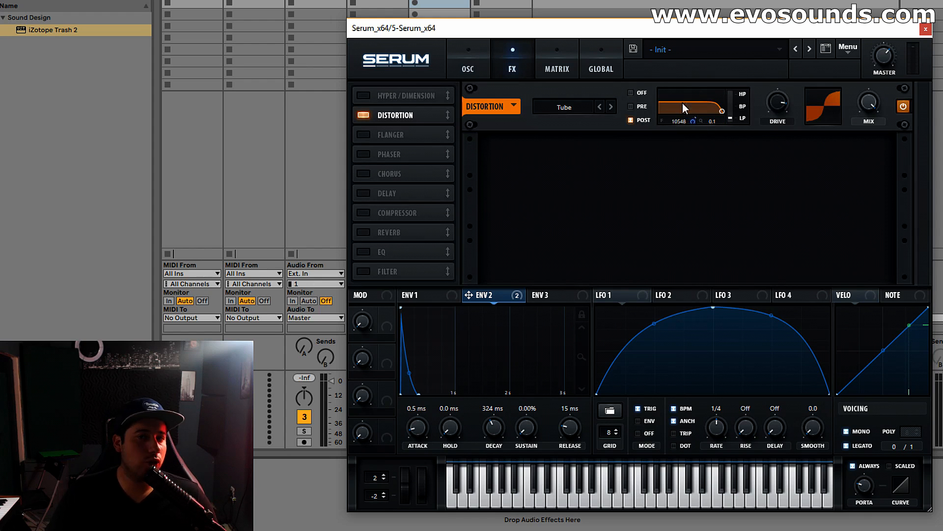
left_click(569, 109)
left_click(606, 177)
- Load the Analog_BD_Sin wavetable into Oscillator A and return to the effects rack
left_click(456, 55)
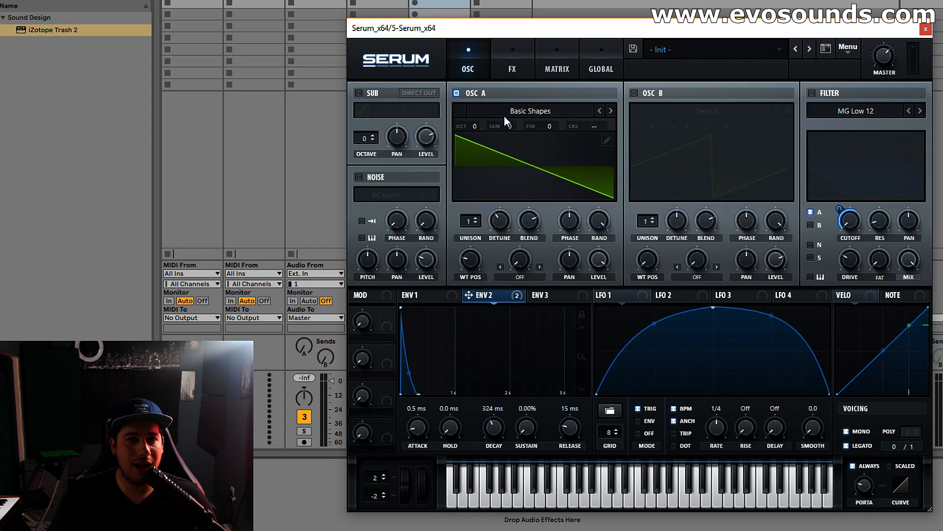
left_click(504, 116)
mouse_move(520, 126)
left_click(698, 143)
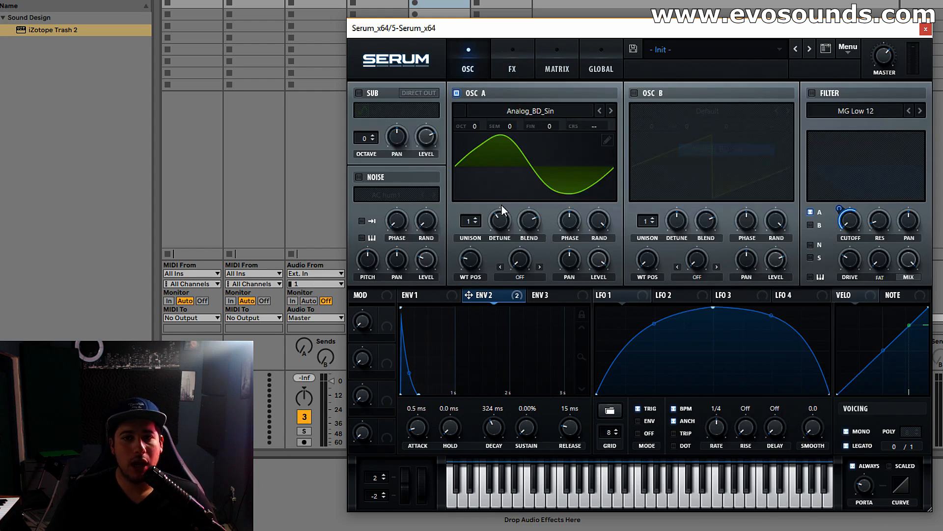
left_click(507, 51)
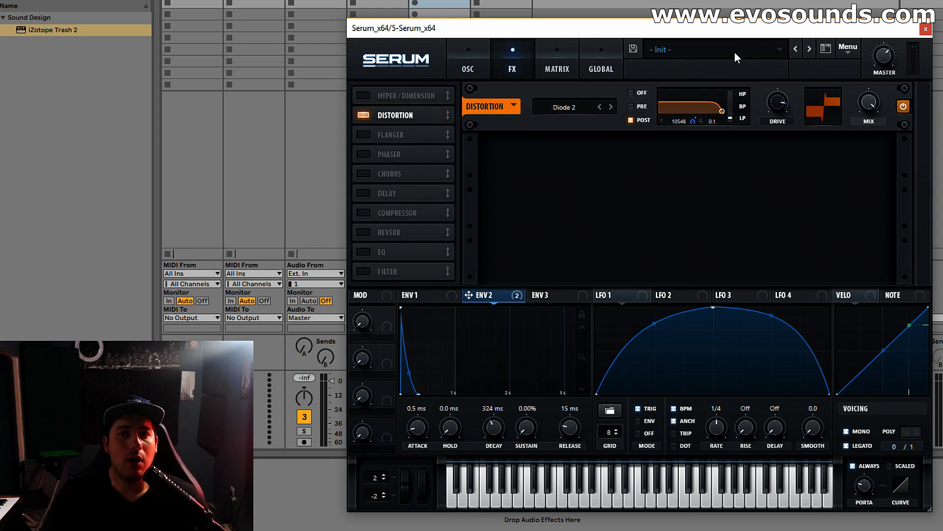
- Turn off the distortion filter, raise the Drive, and change the distortion mode to Diode 1
left_click(640, 95)
left_click_drag(770, 102, 797, 64)
left_click(600, 107)
- Remove the Envelope 2 modulation from the distortion filter's frequency, and use the filter as Post at about 282 Hz
right_click(687, 123)
left_click(740, 170)
left_click(630, 120)
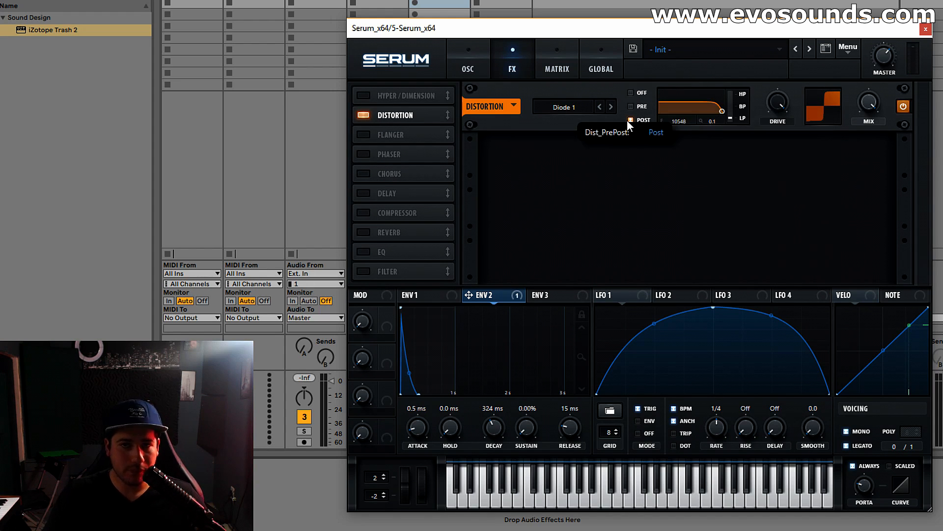
mouse_move(705, 120)
left_mouse_down()
mouse_move(738, 110)
mouse_move(697, 113)
left_mouse_up()
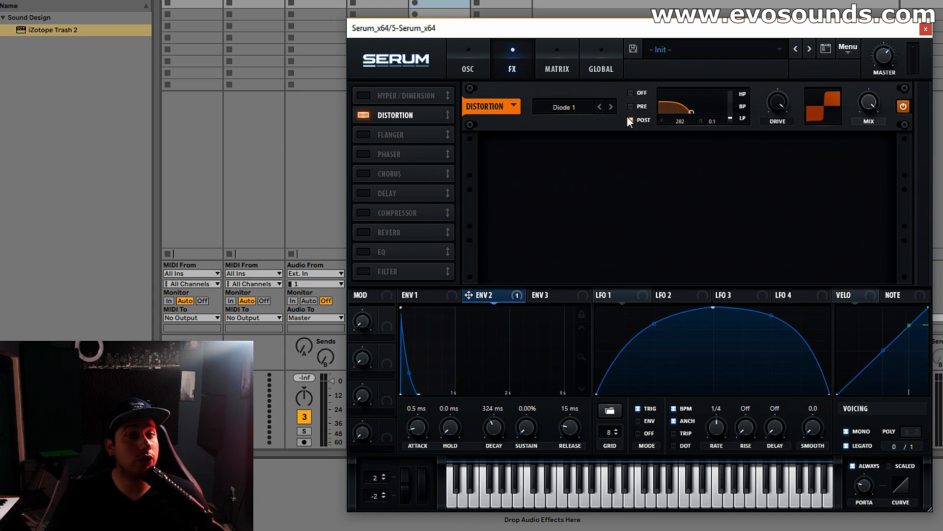
- Morph the Post distortion filter to high-pass, lower its cutoff to about 153 Hz, and sweep it upward
left_click_drag(730, 117, 745, 54)
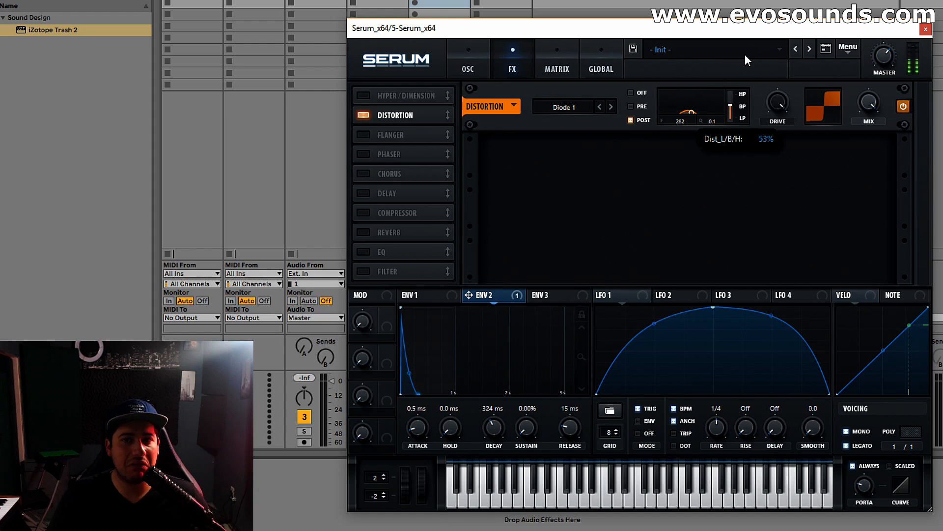
left_click_drag(687, 109, 687, 115)
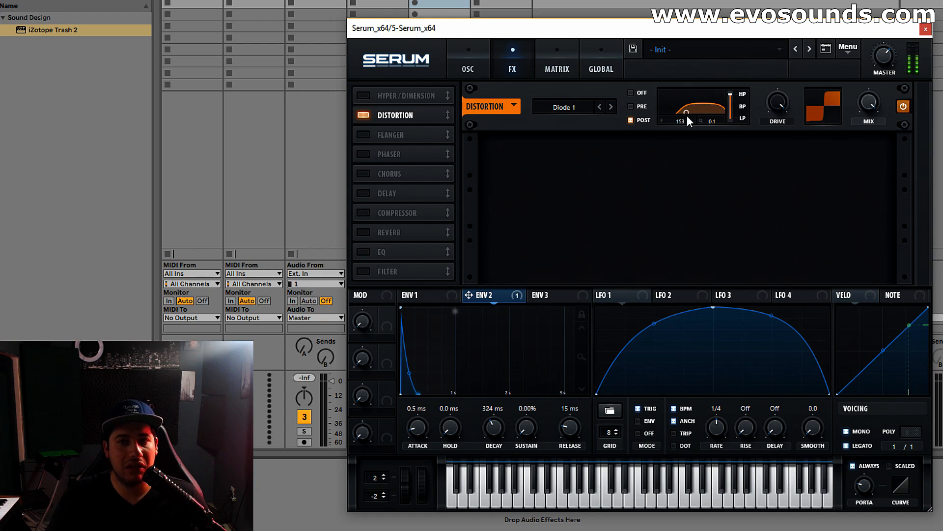
left_click_drag(685, 116, 722, 113)
- Turn off the Distortion effect, reset the synth to the initial preset, and return to the effects rack
left_click(363, 114)
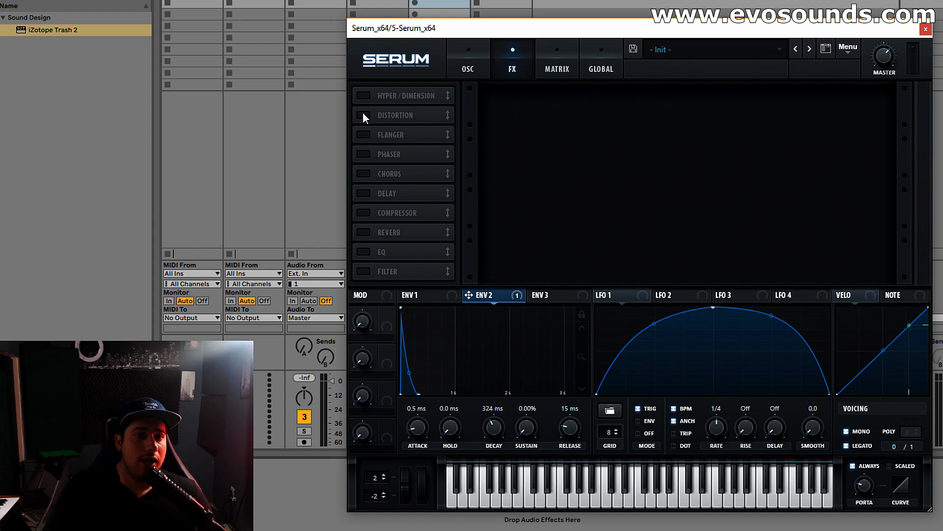
left_click(363, 134)
left_click(467, 64)
left_click(848, 49)
left_click(858, 113)
left_click(521, 65)
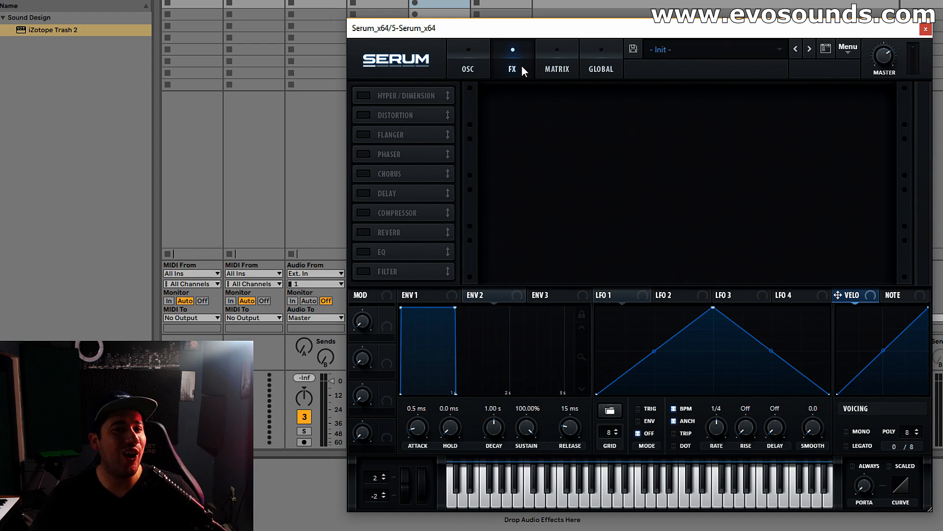
- Enable the Flanger effect, sync its Rate to BPM, and raise the Rate while auditioning the sound
left_click(363, 134)
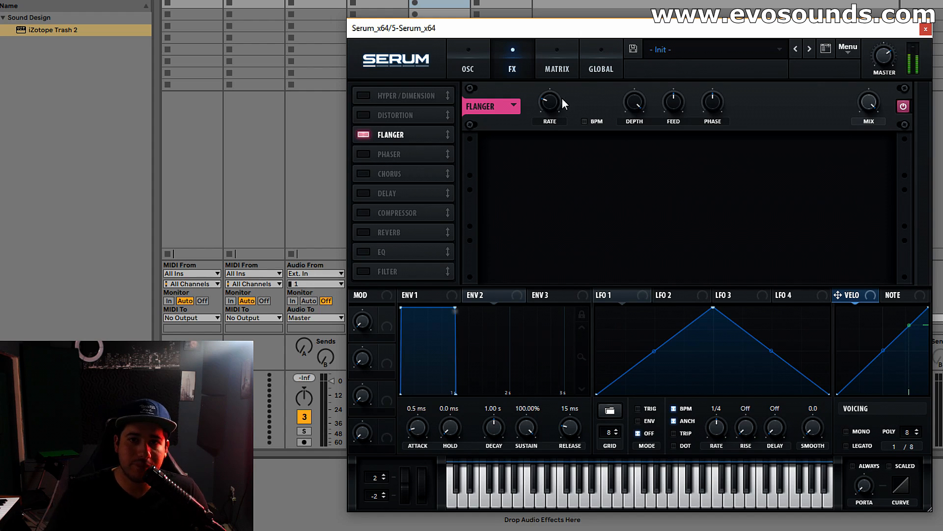
left_click(473, 71)
left_click(513, 67)
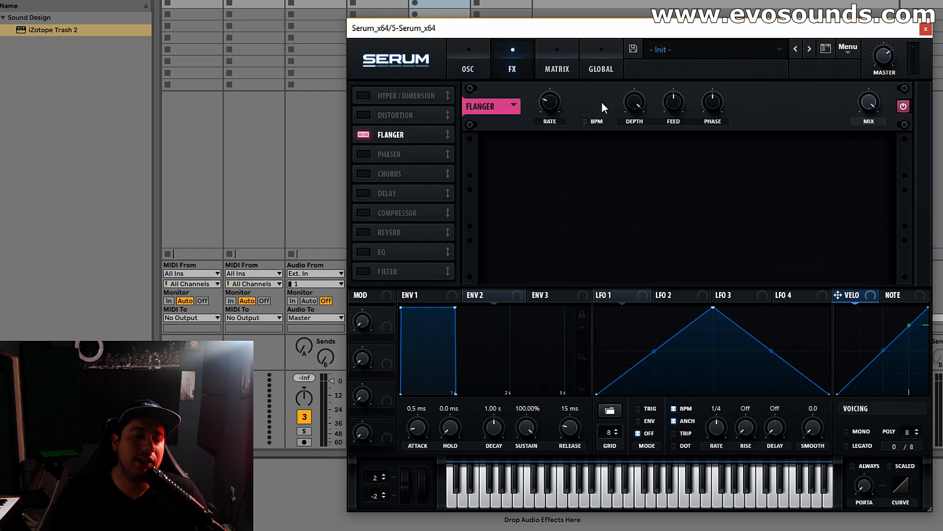
mouse_move(559, 101)
left_mouse_down()
mouse_move(570, 45)
mouse_move(546, 90)
left_mouse_up()
left_click(586, 122)
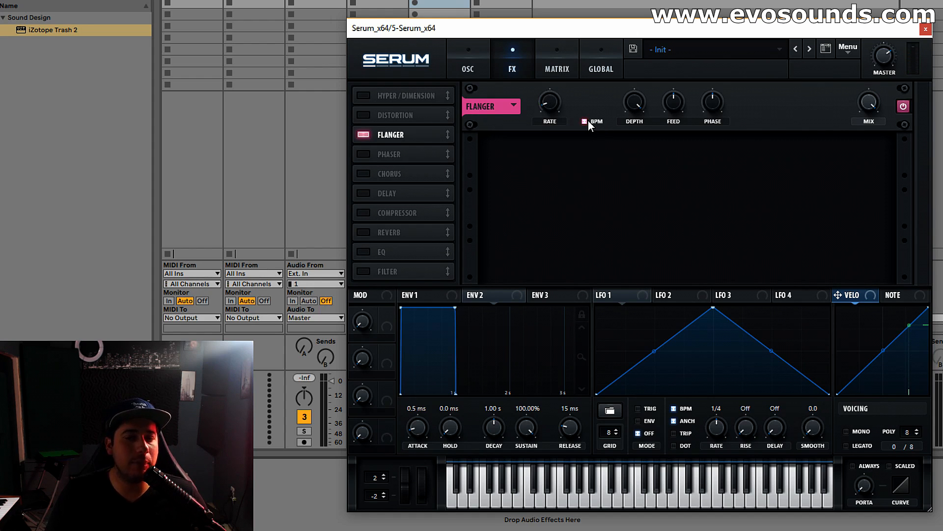
left_click_drag(548, 117, 555, 59)
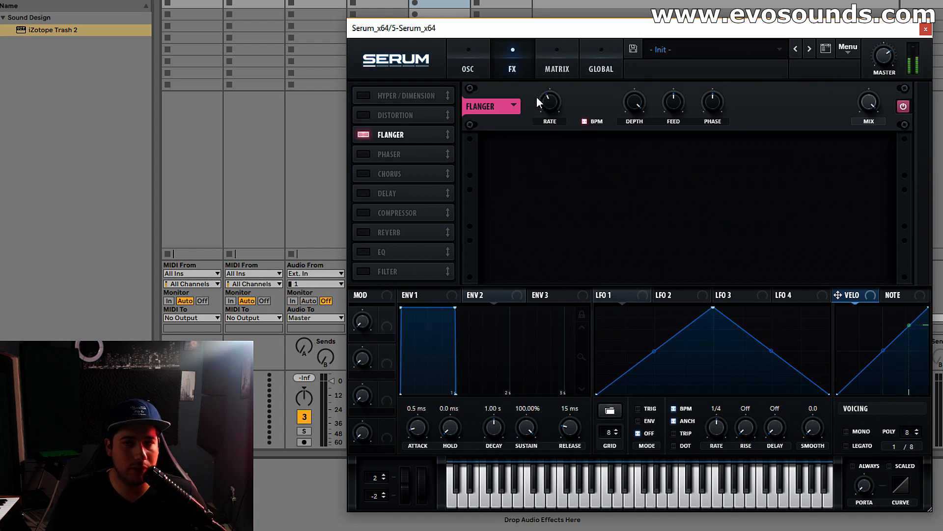
- Reduce the Flanger's Depth slightly and raise its Feed well above the middle
left_click_drag(635, 101, 612, 139)
left_click_drag(668, 102, 654, 45)
left_click_drag(682, 96, 656, 147)
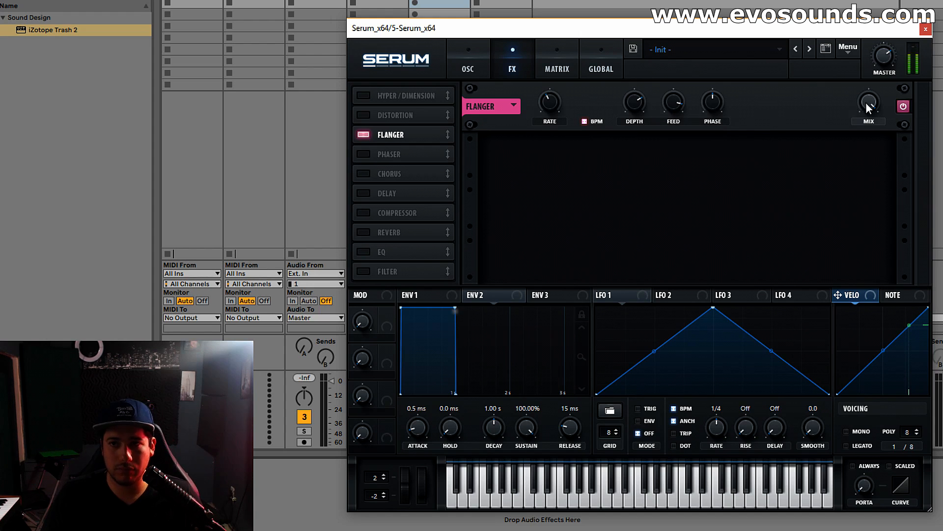
mouse_move(868, 102)
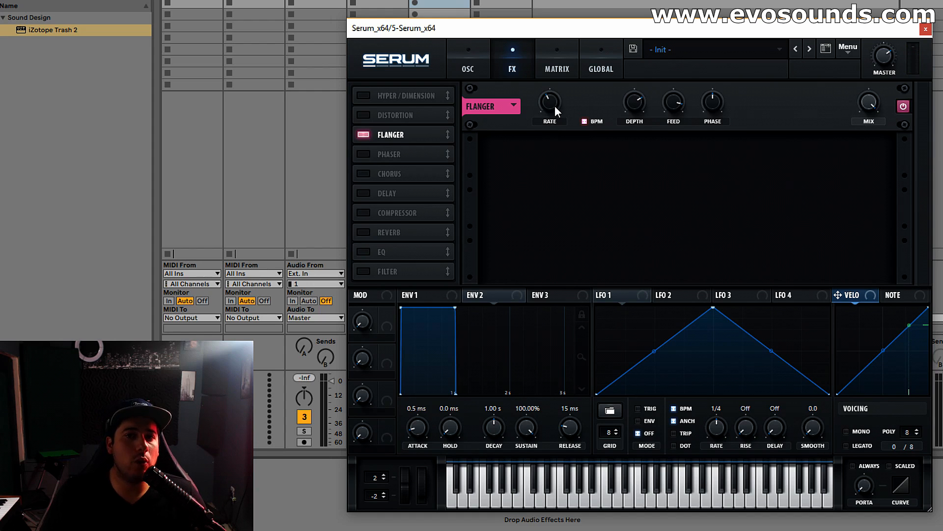
- Turn off the Flanger's BPM sync with the Rate at minimum, and readjust its Depth
left_click(593, 125)
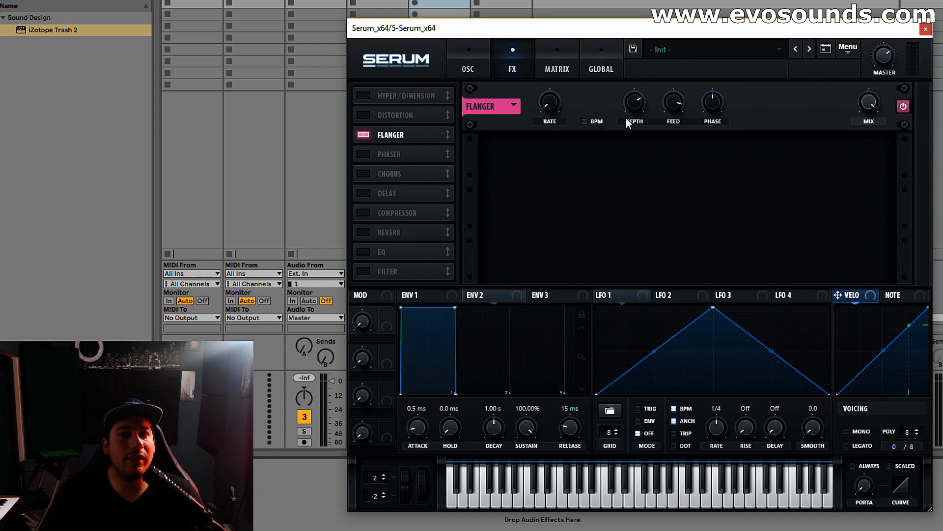
mouse_move(661, 111)
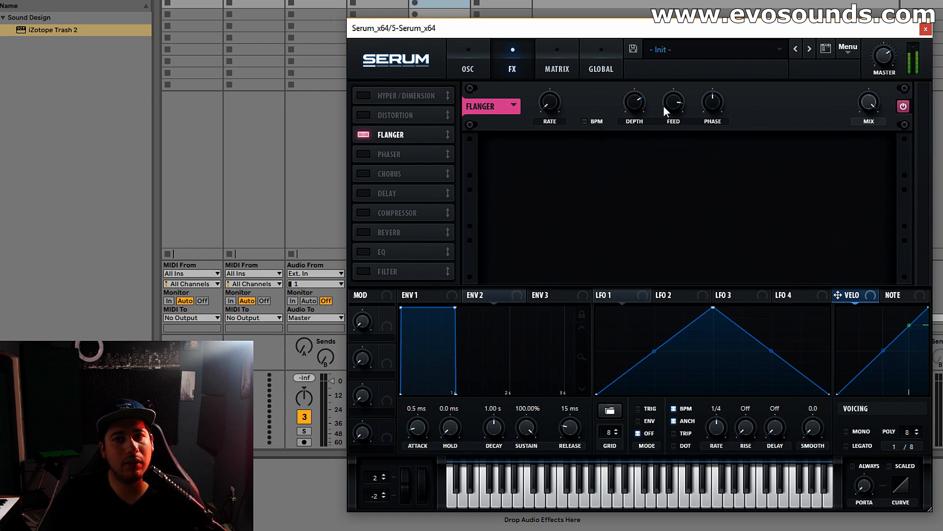
left_click_drag(635, 105, 703, 98)
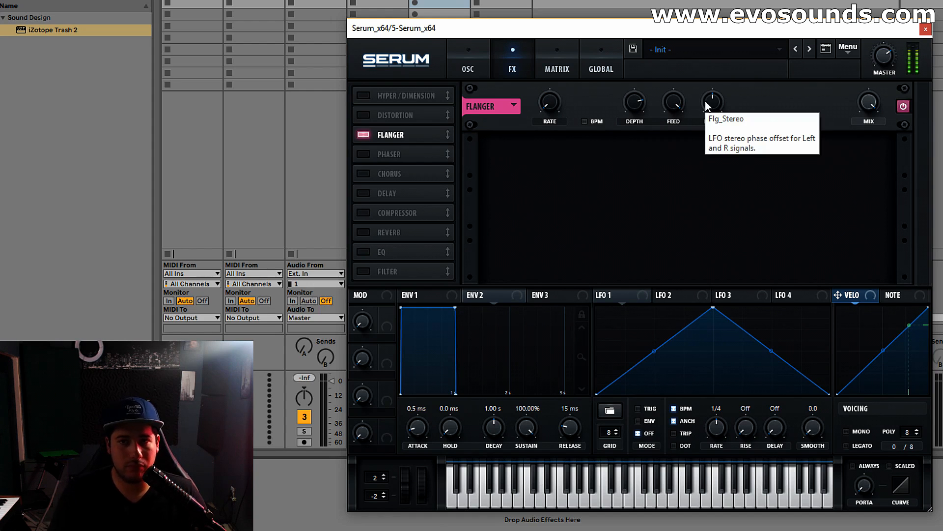
- Modulate the Flanger's Feed with LFO 1, bend the LFO's rising curve upward, and run it in Trig mode at 1/8
left_click_drag(610, 295, 671, 107)
left_click_drag(663, 90, 658, 101)
left_click_drag(652, 351, 648, 325)
left_click(655, 404)
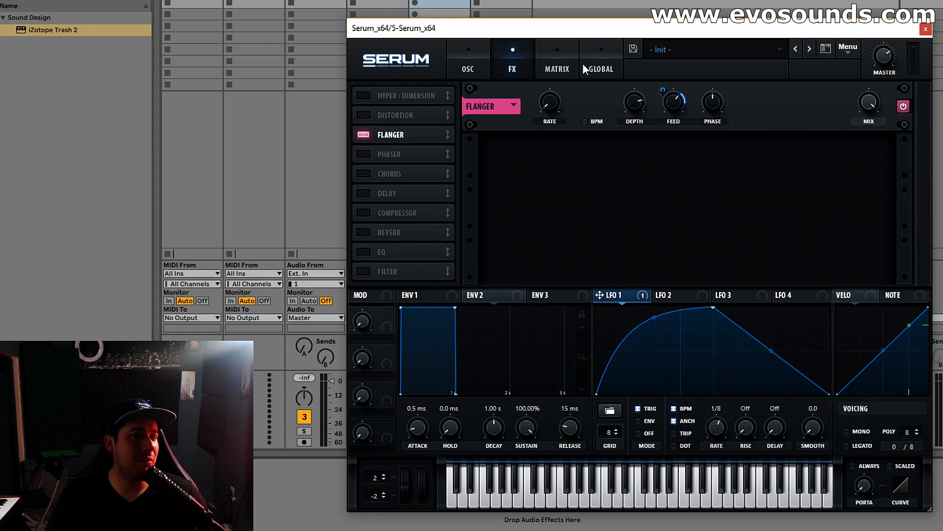
- Lower the Flanger's Depth, modulate it with LFO 1 at about 66, and fine-tune the modulation amount
left_click(487, 58)
left_click(506, 58)
left_click_drag(634, 103, 629, 241)
left_click_drag(599, 295, 640, 104)
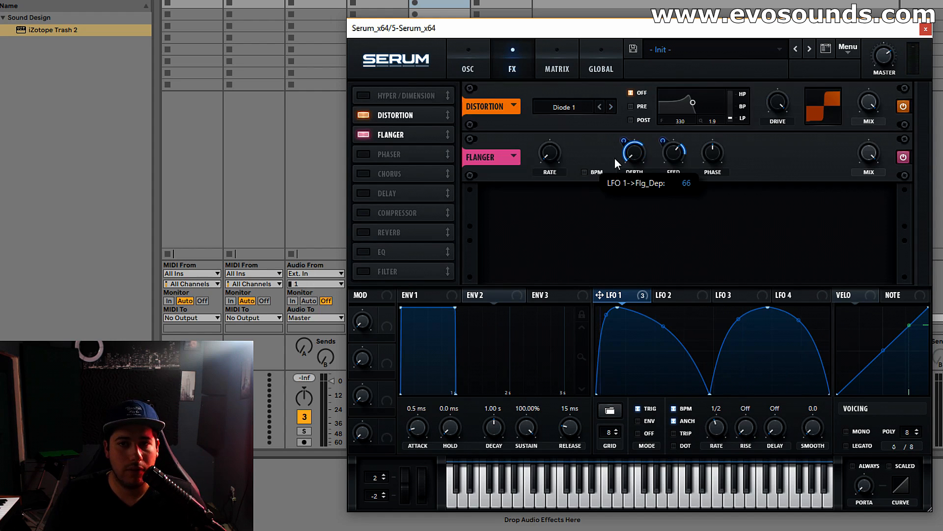
left_click_drag(620, 158, 620, 152)
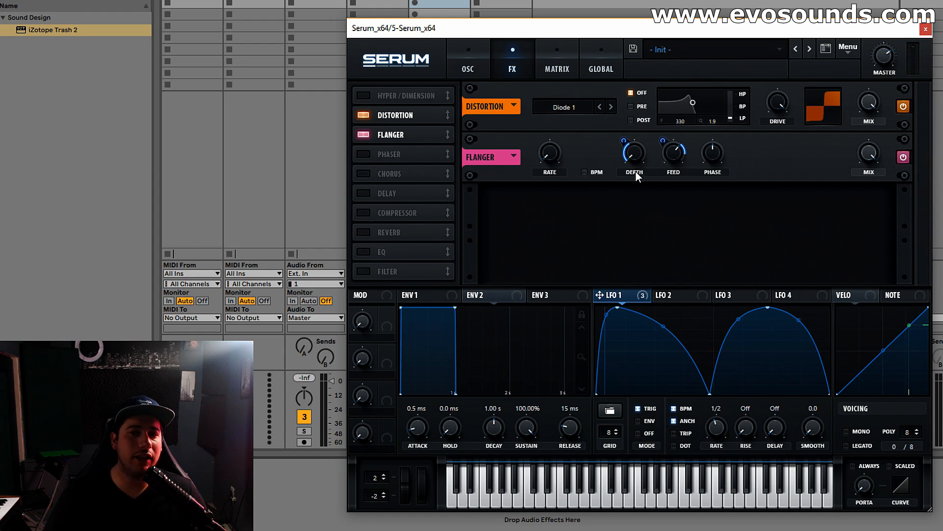
- Lower the Flanger's Phase, and swap the Flanger for the Phaser behind Distortion
left_click_drag(707, 156, 693, 196)
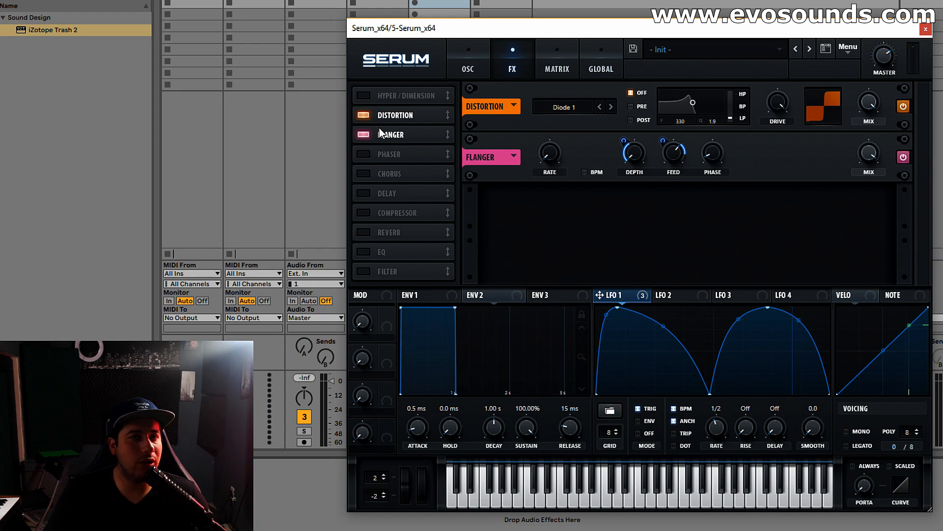
left_click(365, 134)
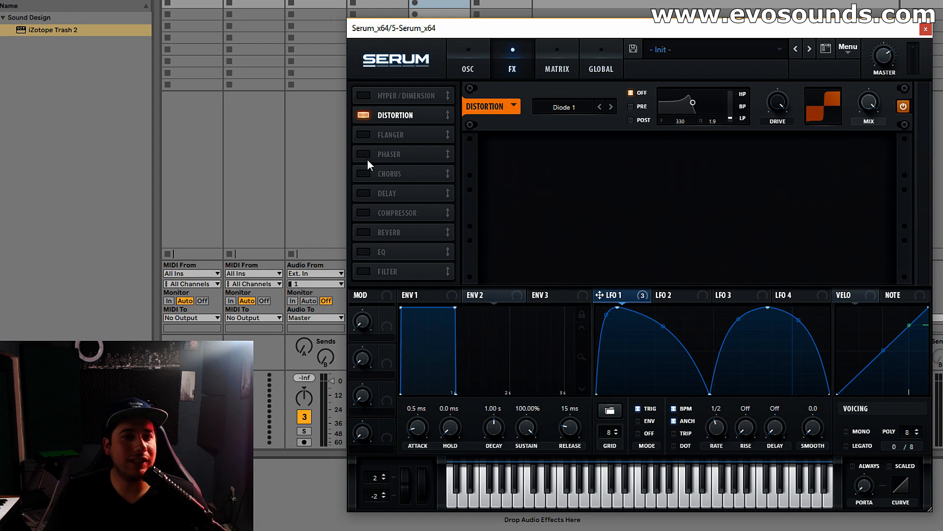
left_click(365, 155)
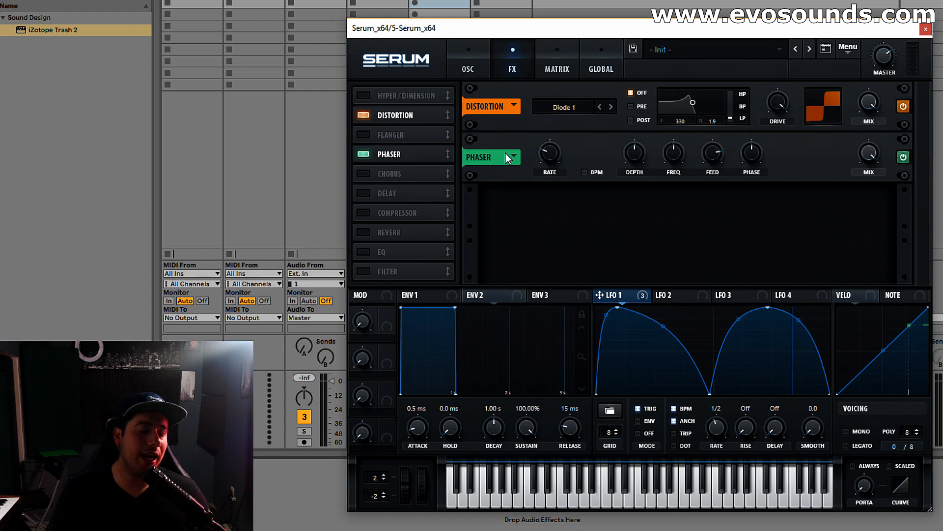
- Check the oscillator and filter page, sweep the Phaser's Rate upward, sync it to BPM, and lower the Rate
left_click(467, 67)
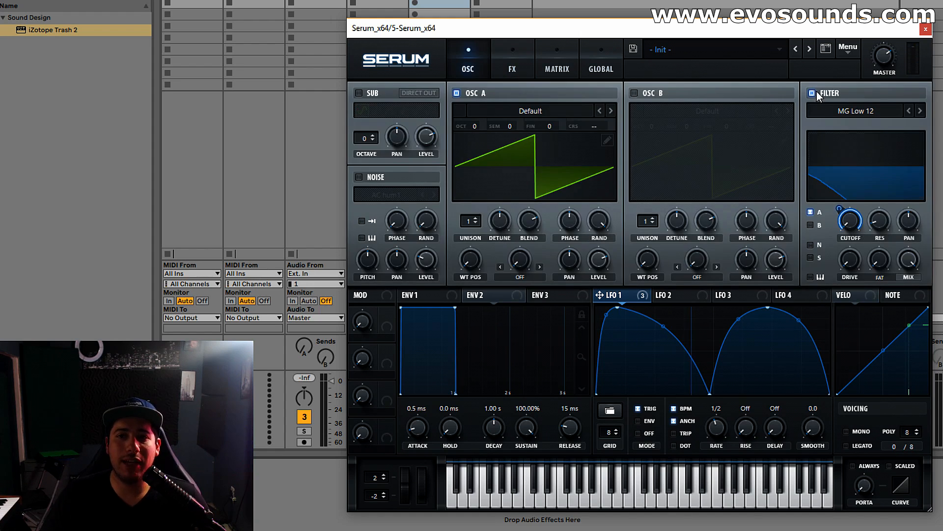
left_click(523, 64)
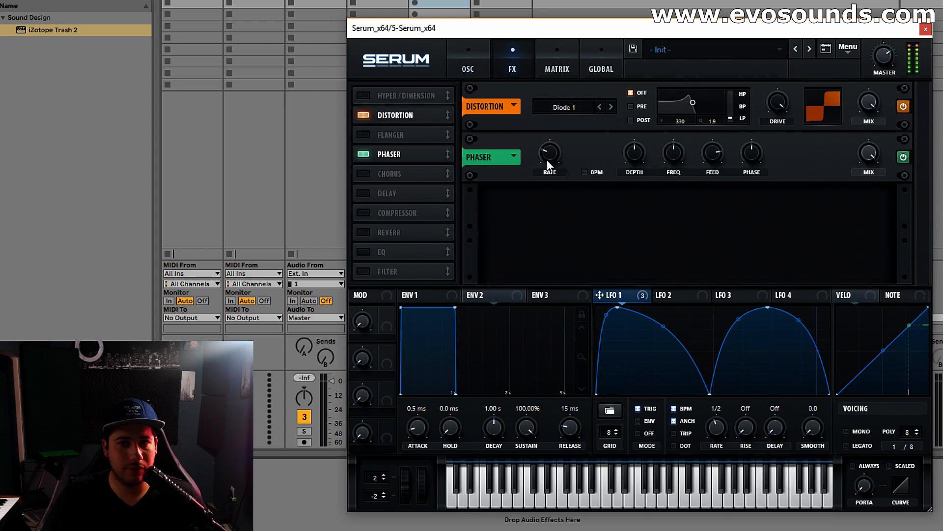
mouse_move(547, 157)
left_click_drag(550, 150, 554, 133)
left_click(587, 175)
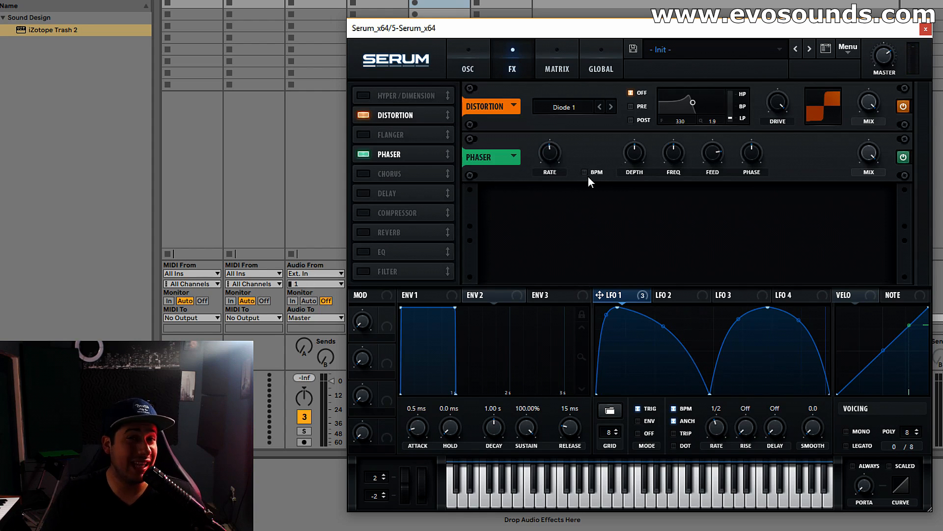
left_click_drag(557, 161, 544, 166)
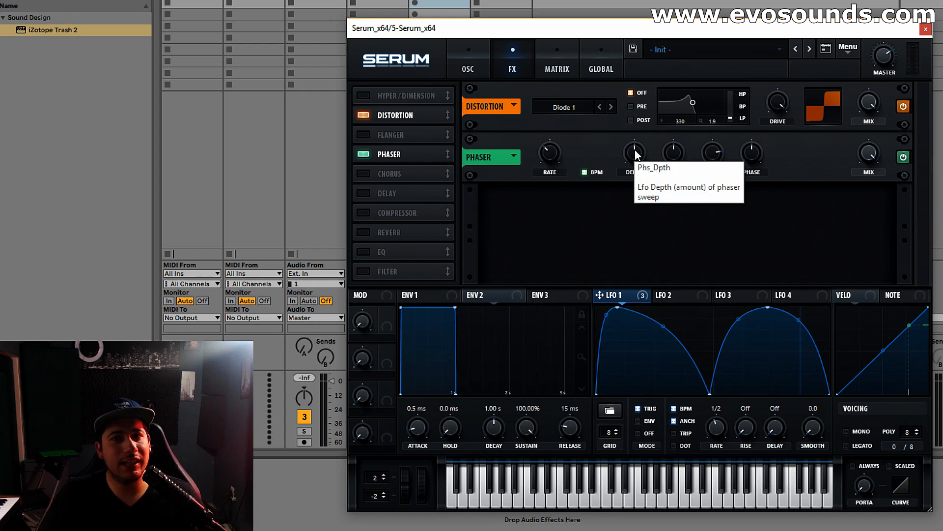
- Lower the Phaser's Depth to around 24% and its frequency to about 198 Hz
left_click_drag(634, 153, 618, 194)
left_click_drag(636, 140, 638, 125)
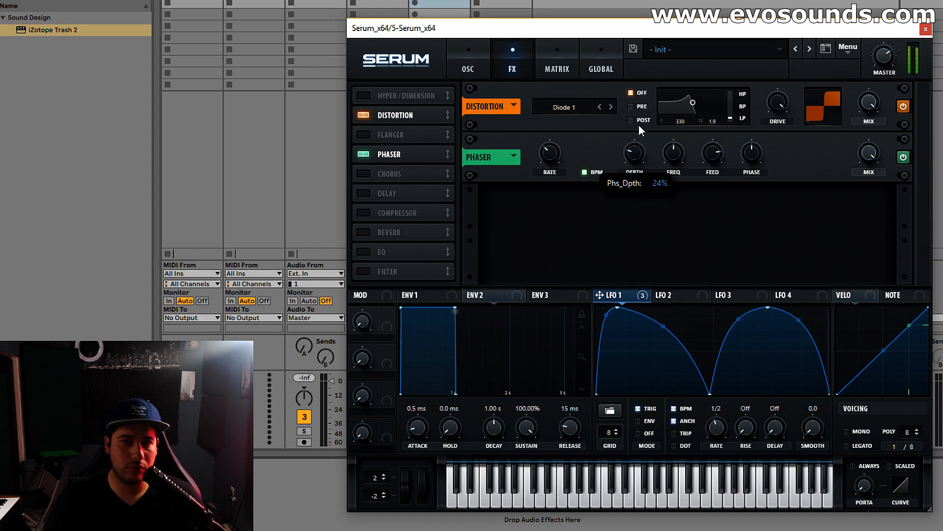
left_click_drag(673, 154, 549, 163)
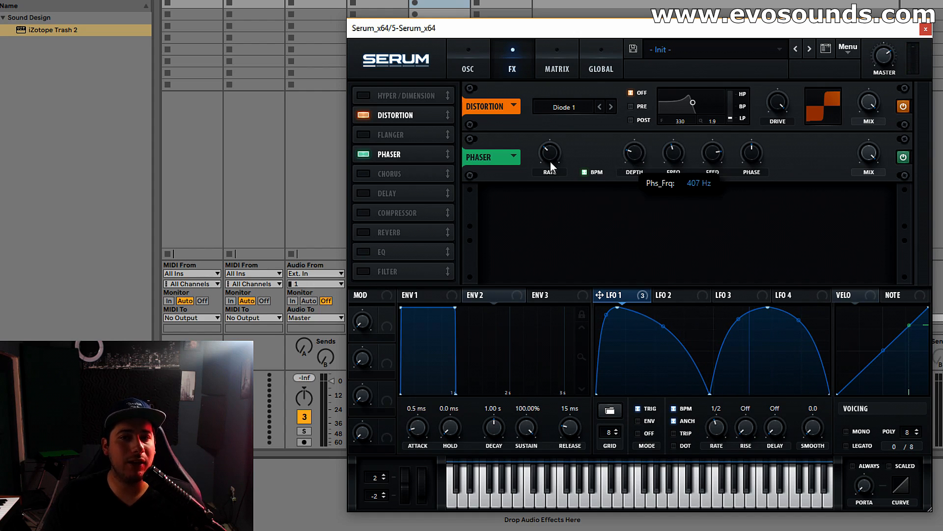
mouse_move(674, 153)
left_mouse_down()
mouse_move(700, 94)
mouse_move(655, 169)
mouse_move(662, 160)
left_mouse_up()
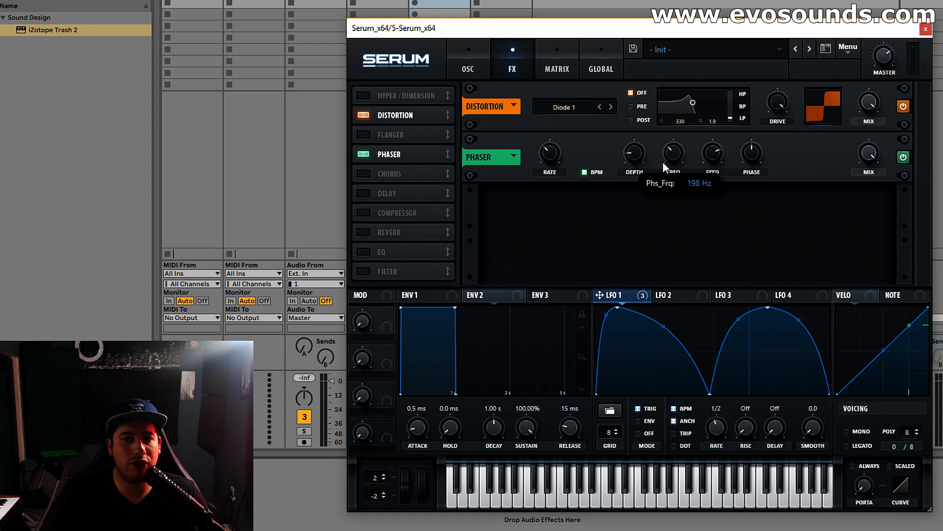
- Sweep the Phaser's Depth and frequency up and down, and speed its Rate up to 1/8
left_click_drag(635, 158, 643, 89)
left_click_drag(675, 151, 635, 226)
left_click_drag(635, 157, 581, 236)
left_click_drag(671, 162, 653, 132)
left_click_drag(555, 150, 571, 98)
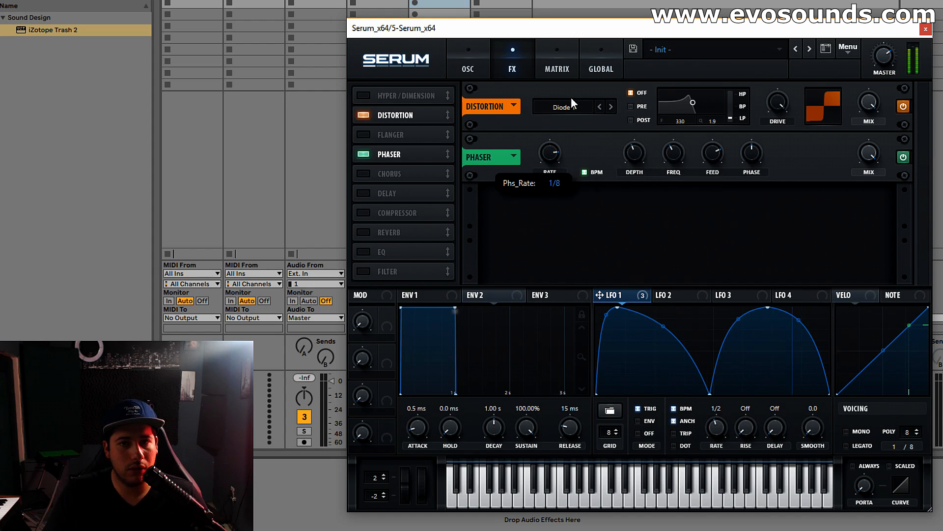
- Sweep the Phaser's Depth from 8% to maximum, drop its frequency to minimum, and settle the Depth near the middle
left_click_drag(630, 154, 613, 175)
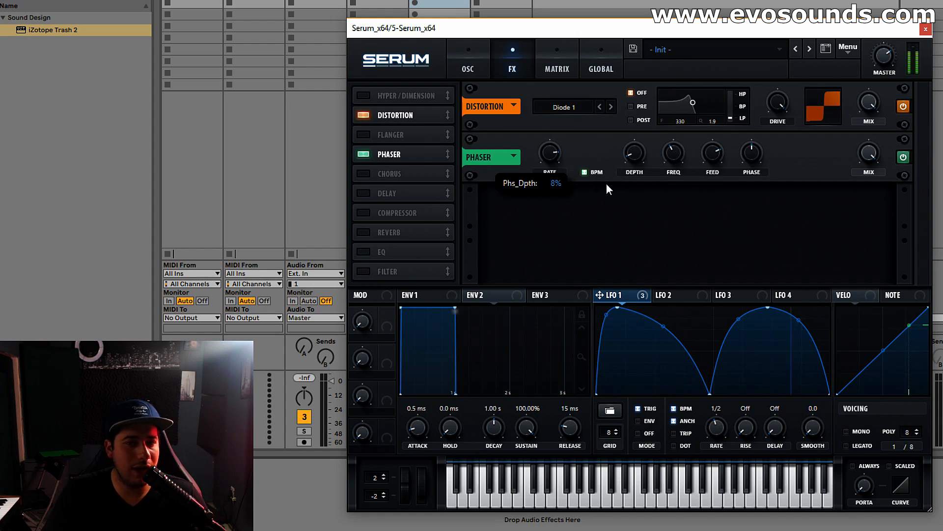
left_click_drag(641, 155, 668, 60)
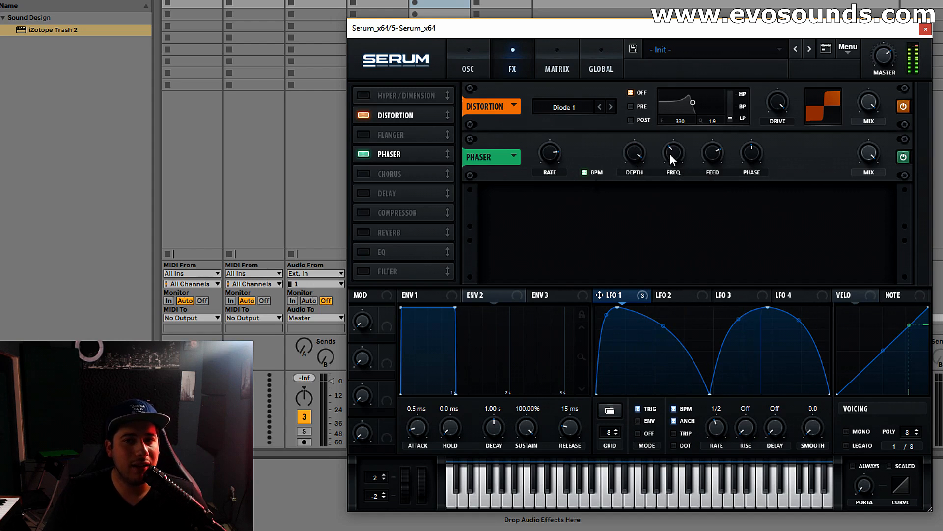
left_click_drag(670, 153, 515, 222)
left_click_drag(635, 151, 617, 200)
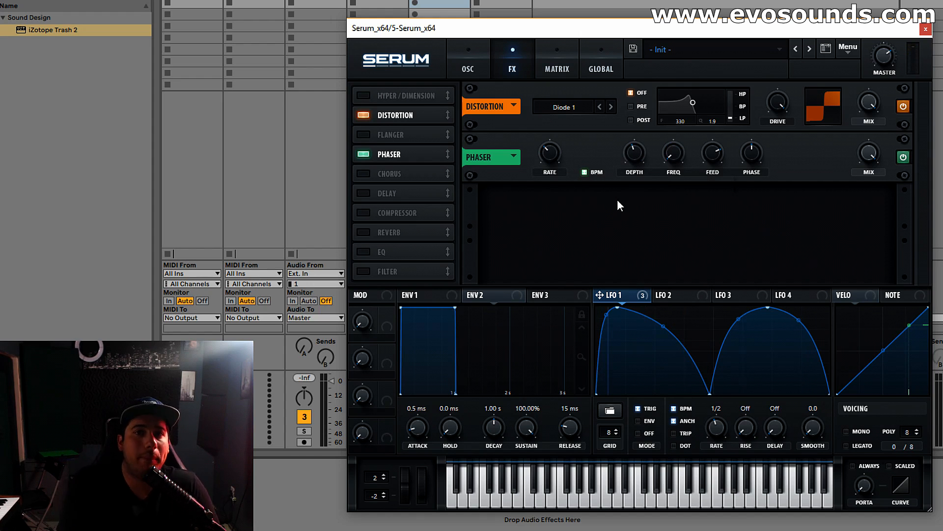
- Try the Phaser ahead of Distortion in the effects chain, toggle it to compare, and move it back behind Distortion
left_click_drag(414, 160, 413, 106)
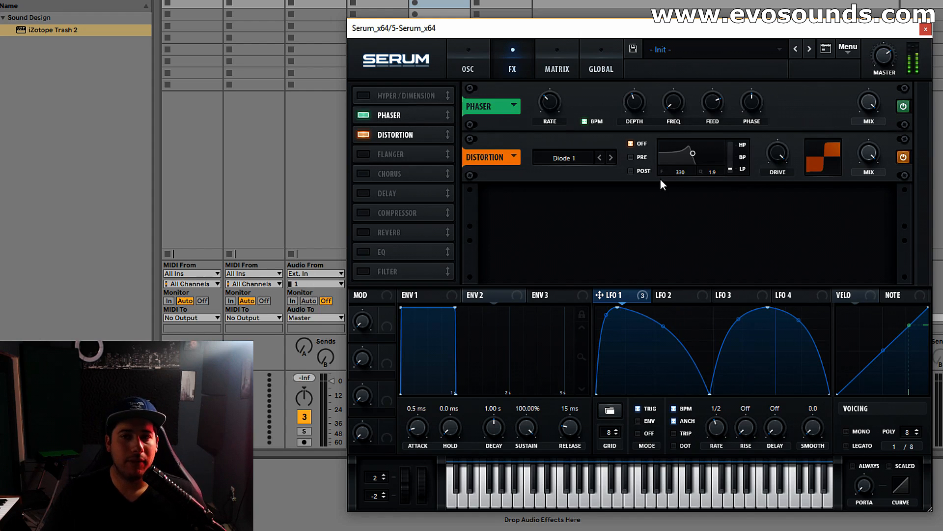
left_click(368, 116)
left_click(369, 115)
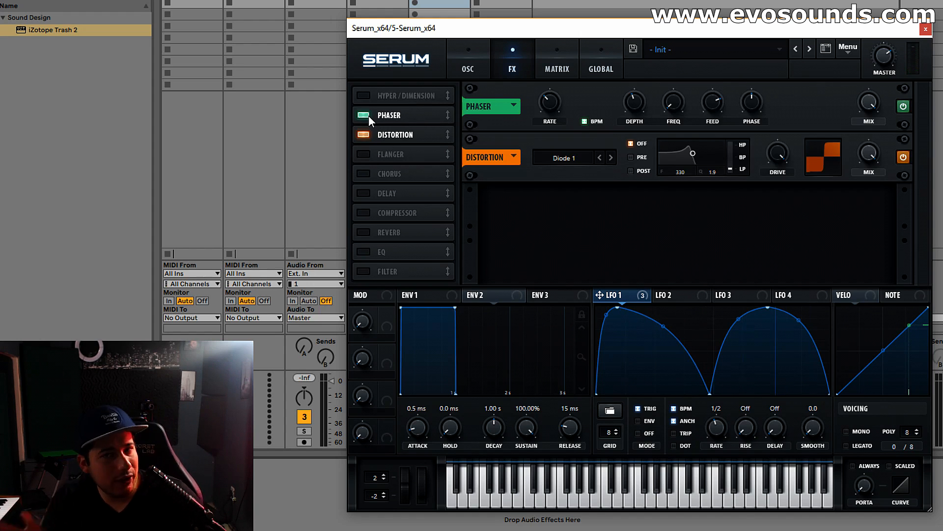
left_click_drag(376, 113, 409, 156)
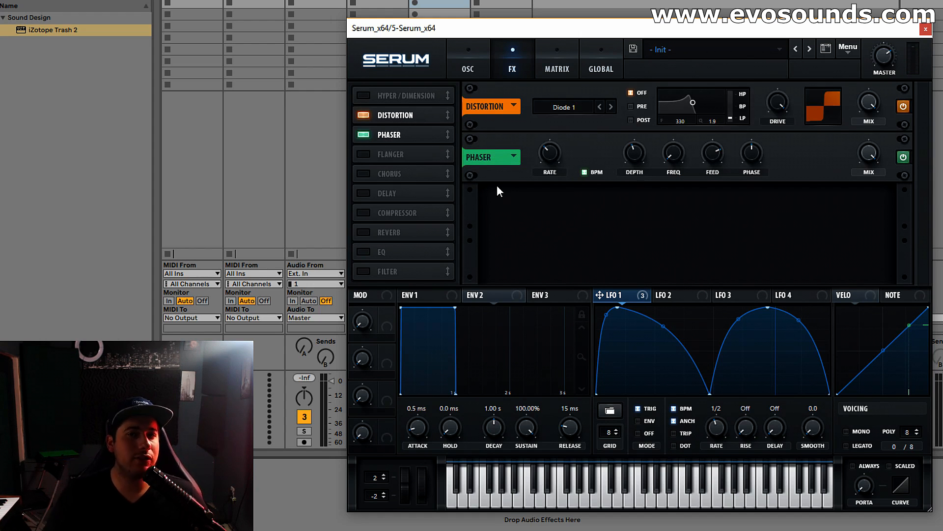
- Sweep the Phaser's Feed up to about 87% and down to minimum, and try its stereo Phase at 259°
mouse_move(863, 174)
left_click_drag(724, 157, 738, 133)
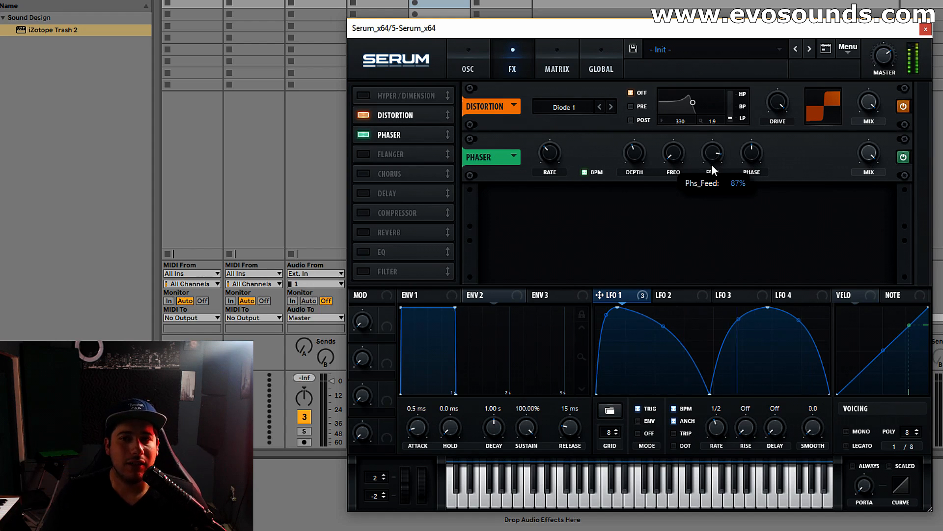
left_click_drag(721, 150, 687, 195)
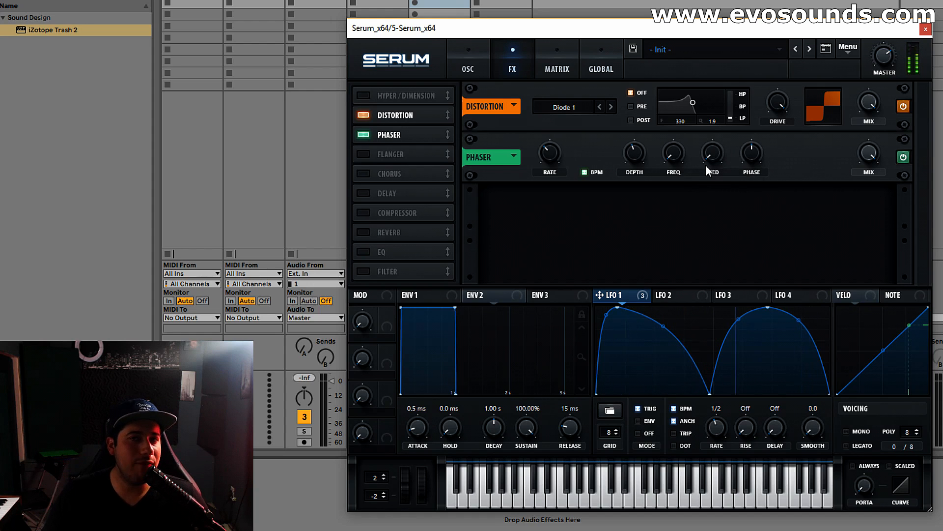
mouse_move(753, 140)
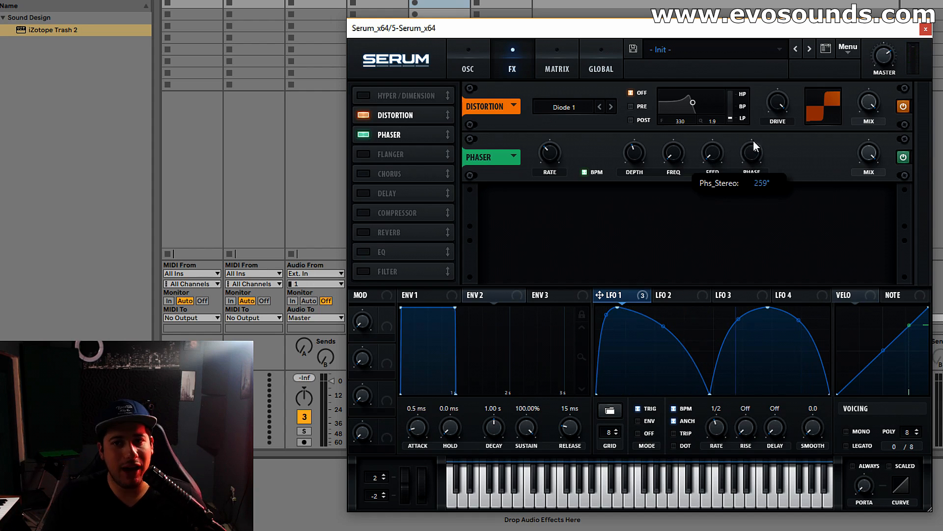
- Raise the Phaser's frequency to about 419 Hz and lower its stereo Phase to about 71°
left_click(364, 153)
left_click_drag(750, 155, 726, 182)
left_click_drag(675, 151, 711, 112)
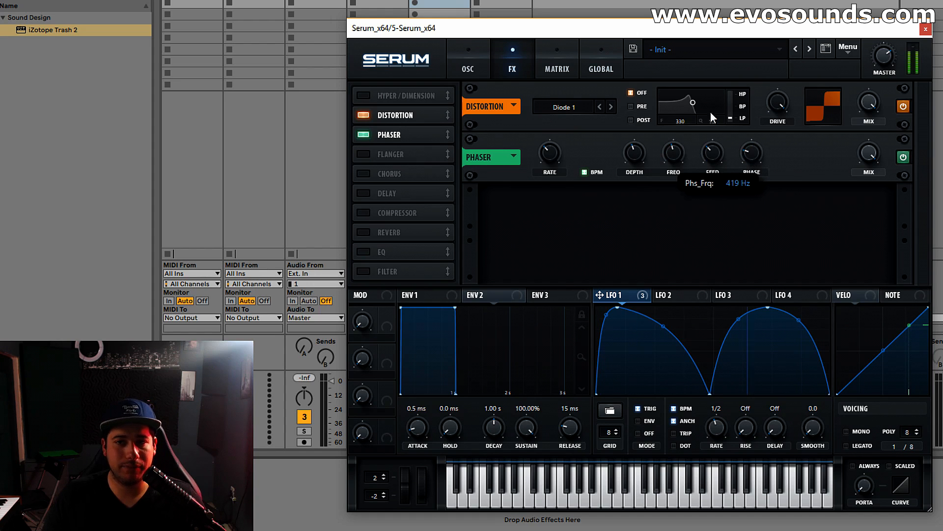
left_click_drag(752, 154, 731, 206)
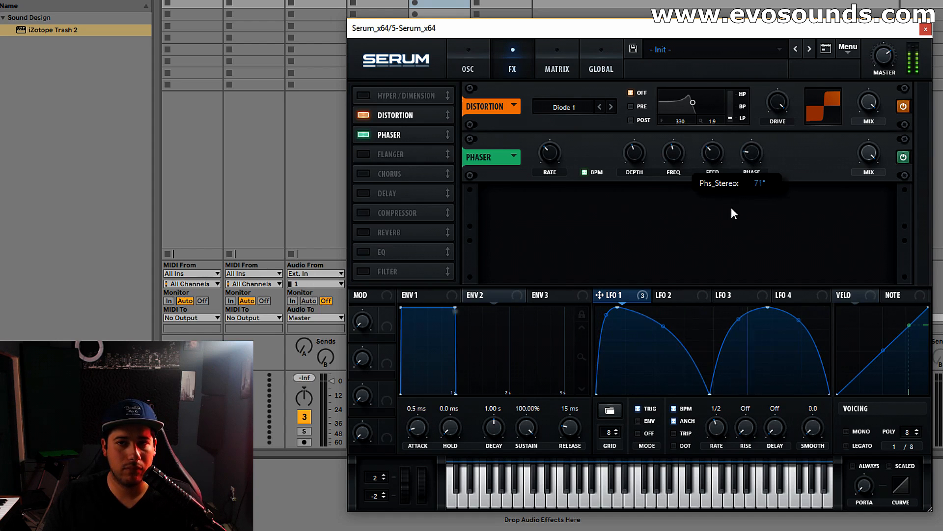
- Switch from the Distortion and Phaser effects to the Chorus effect
left_click(365, 173)
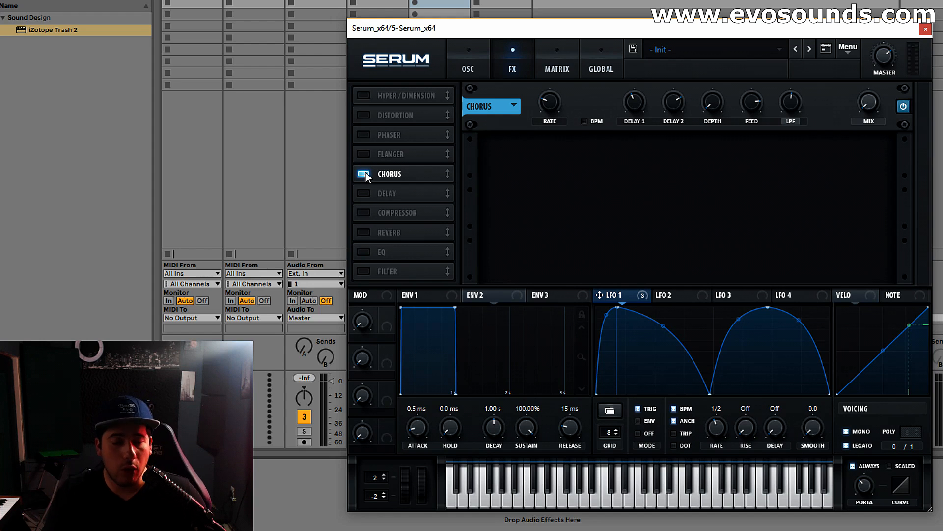
- Adjust the Chorus's Delay 1, set Delay 2 to 0.7 ms, and bring Depth and Feed to about halfway
left_click(487, 45)
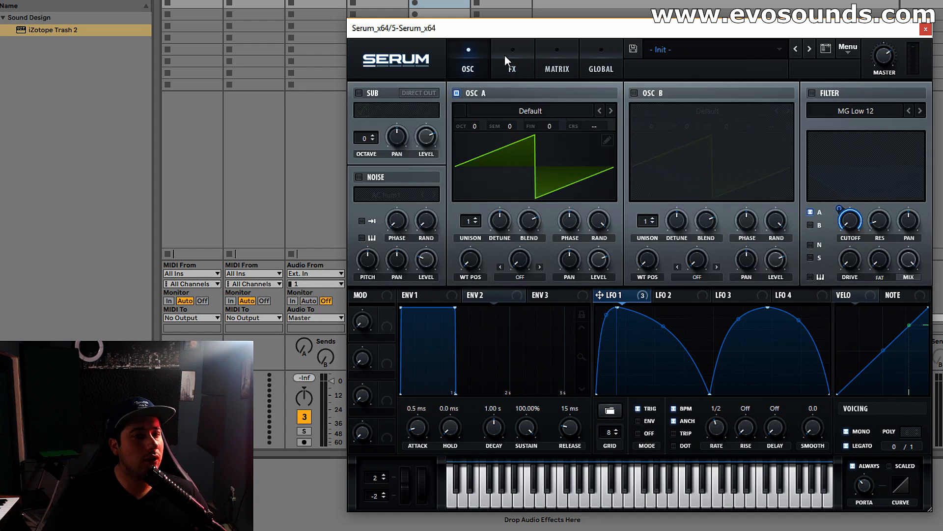
left_click(505, 56)
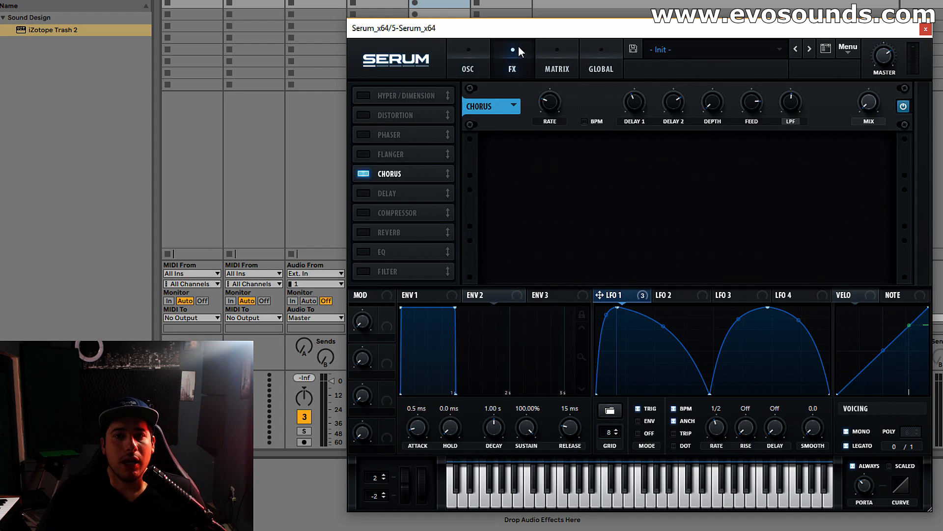
mouse_move(553, 112)
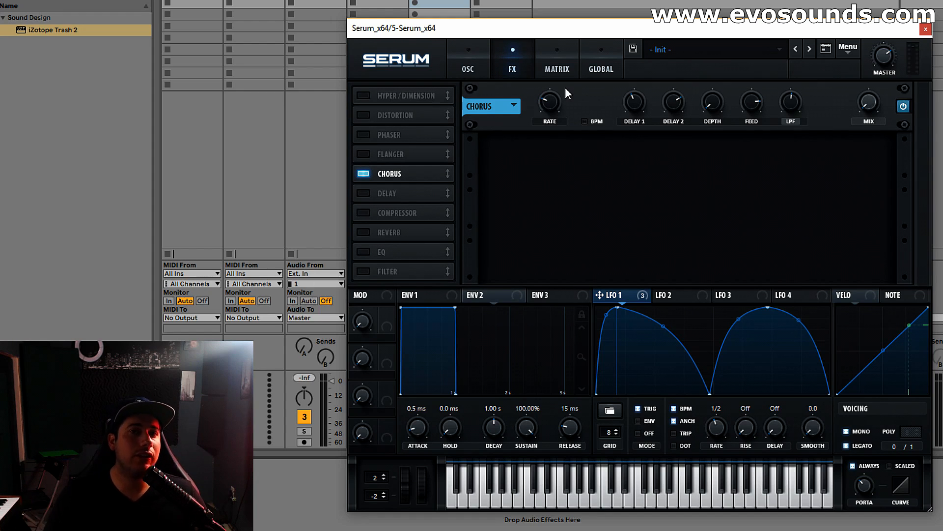
mouse_move(655, 113)
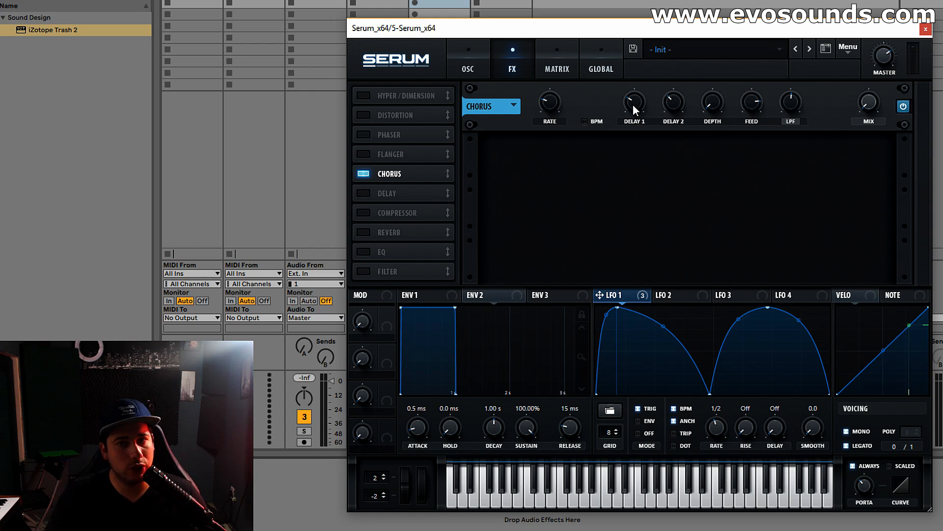
left_click_drag(626, 111, 635, 84)
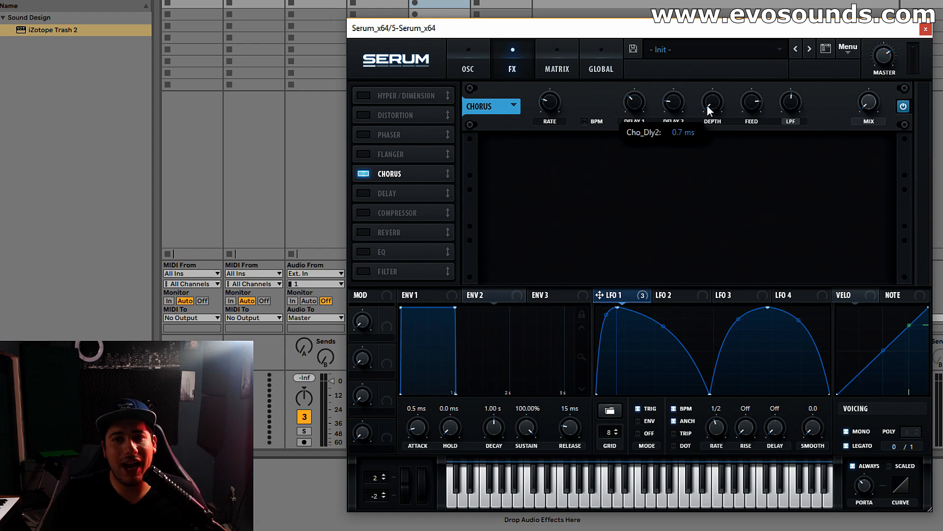
left_click_drag(707, 100, 710, 66)
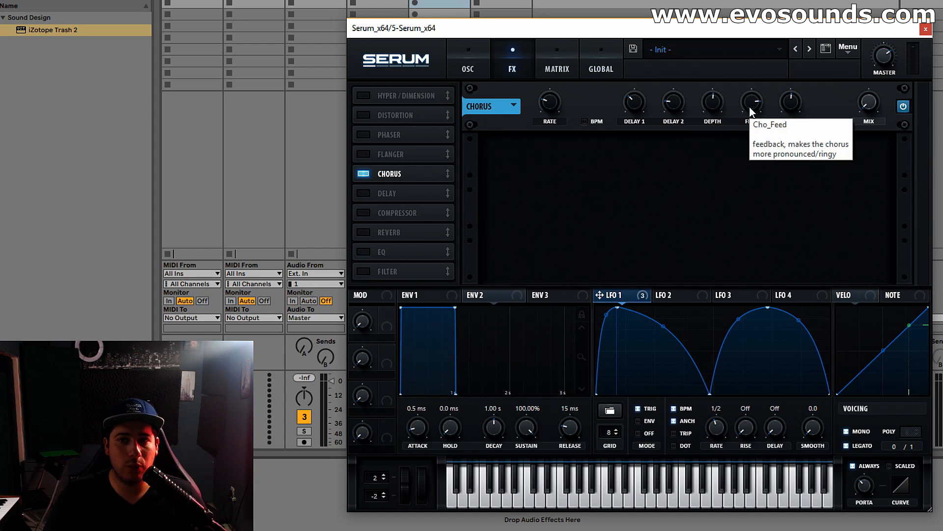
left_click_drag(750, 107, 754, 71)
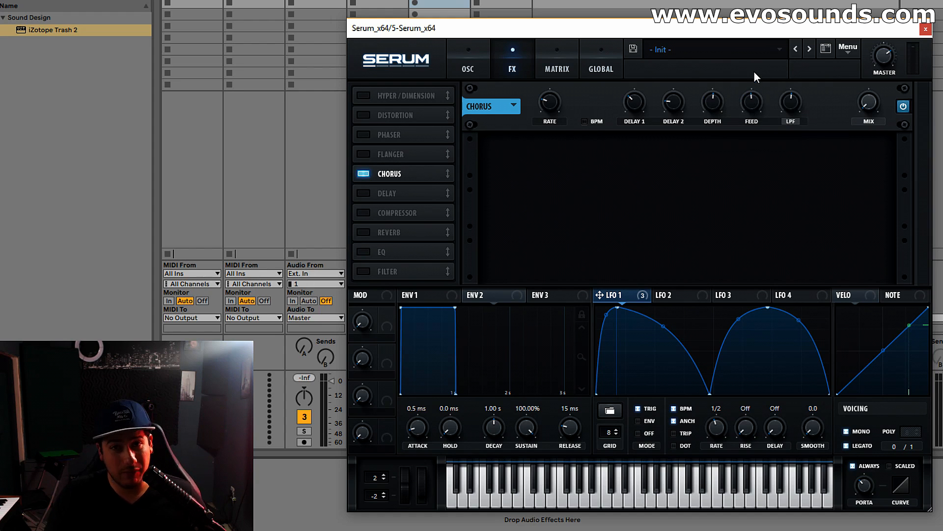
- Raise the Chorus's LPF and Mix to maximum and switch the effect off and on to compare the sound
left_click_drag(789, 107, 792, 111)
left_click_drag(867, 108, 875, 69)
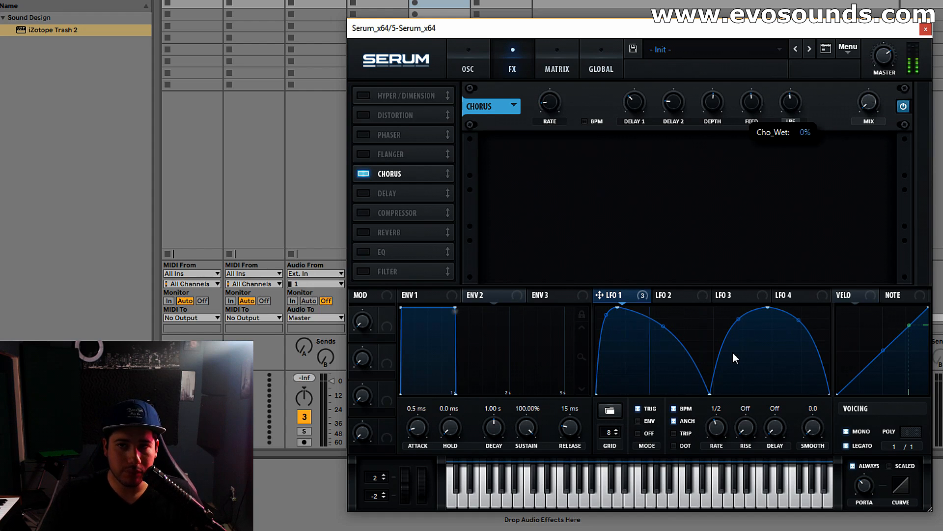
left_click_drag(800, 109, 796, 86)
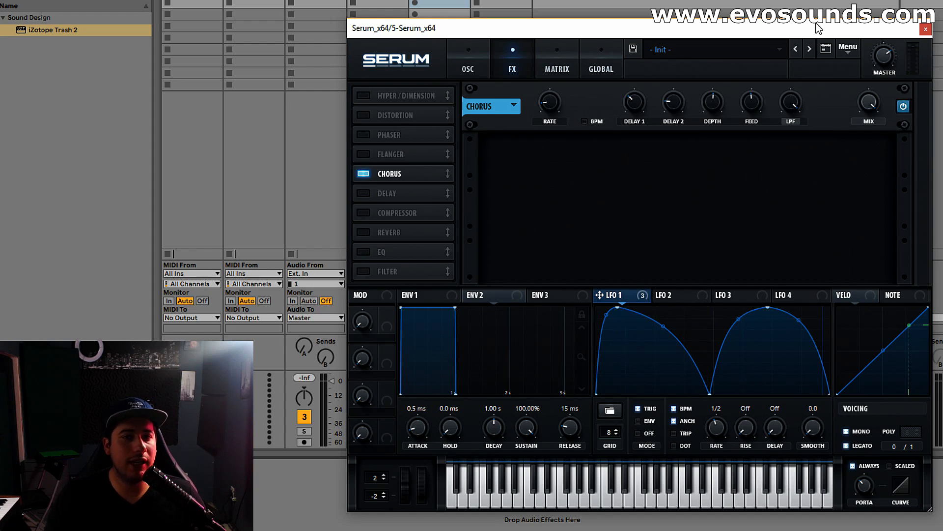
left_click(359, 178)
left_click(359, 178)
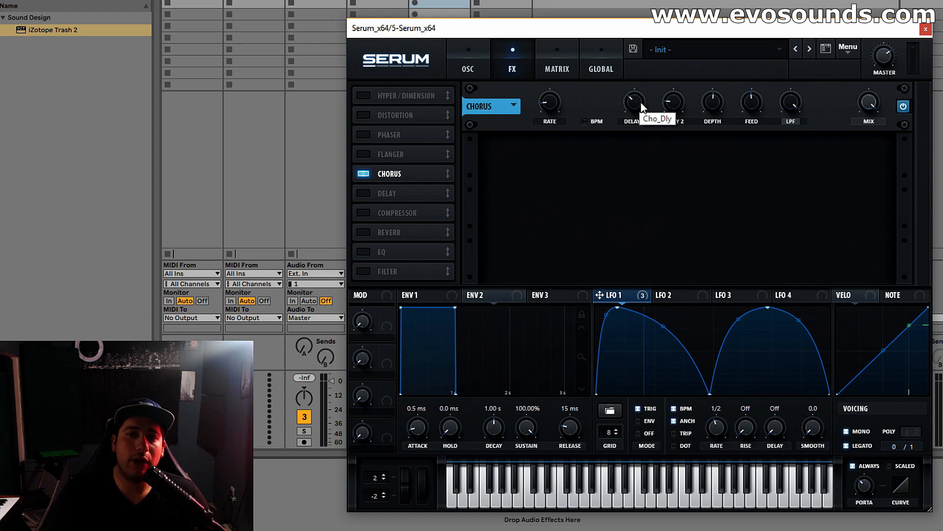
- Raise the Chorus's Rate, sweep its LPF down, and bring the LPF back up to about 7564 Hz
left_click_drag(554, 104, 555, 82)
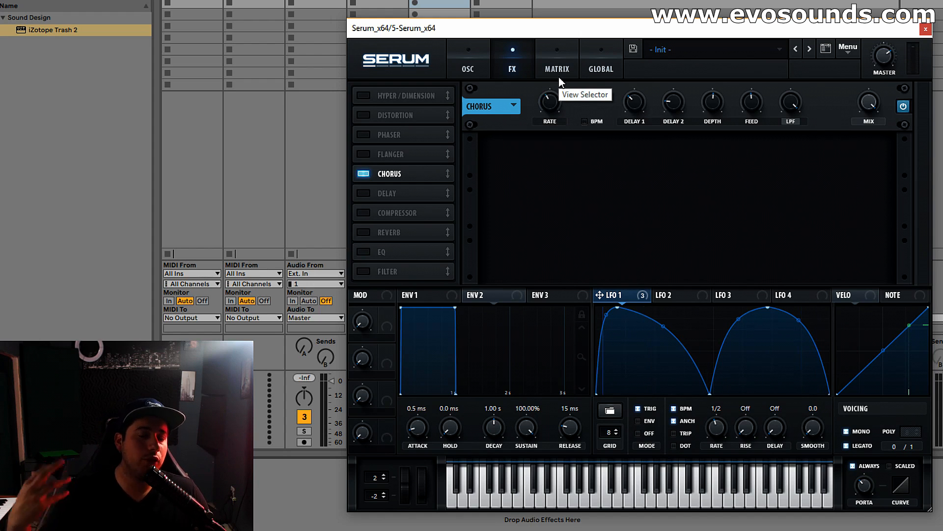
left_click(468, 68)
left_click(513, 68)
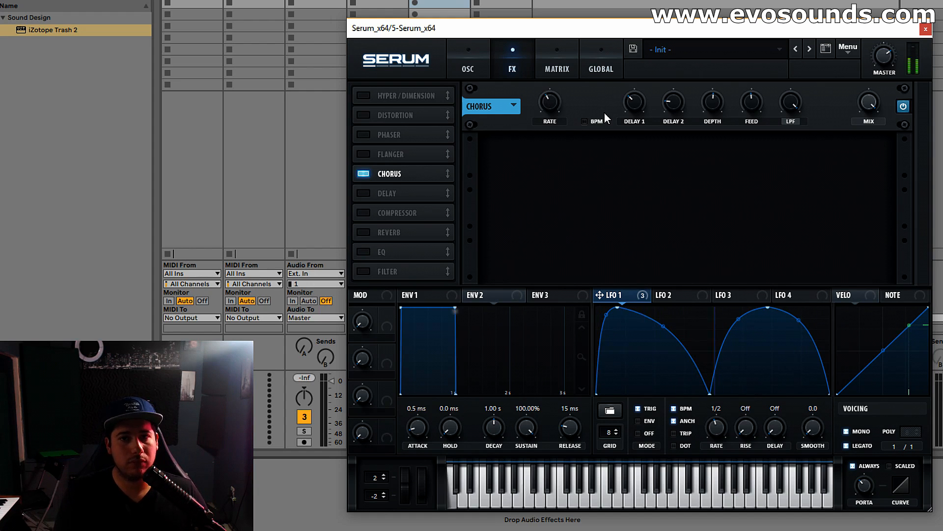
left_click_drag(791, 107, 769, 165)
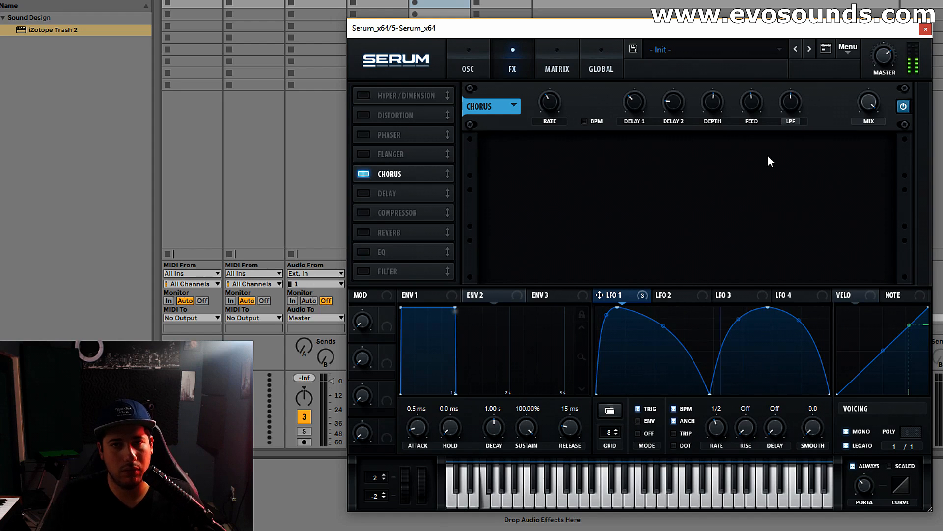
left_click_drag(776, 117, 791, 81)
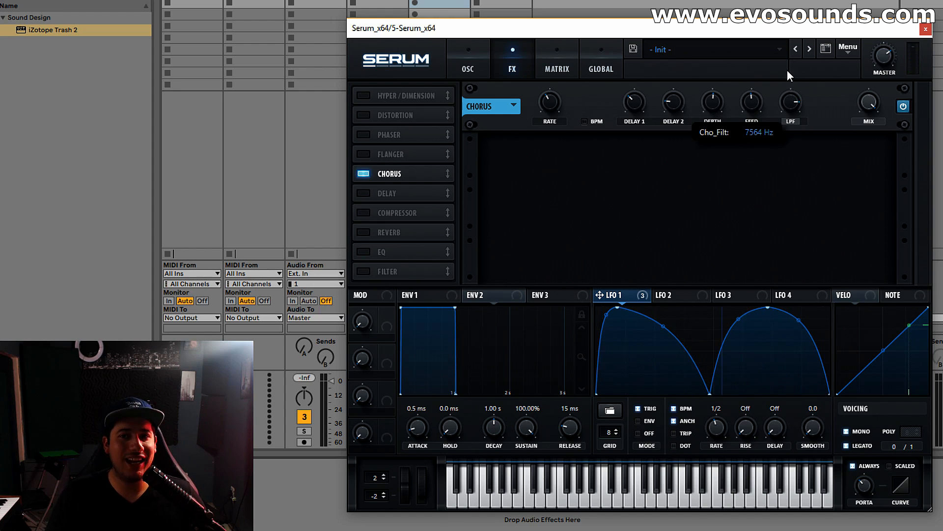
- Try different Chorus Feed settings, ending with a high Feed and low Depth and Rate
left_click_drag(714, 107, 540, 102)
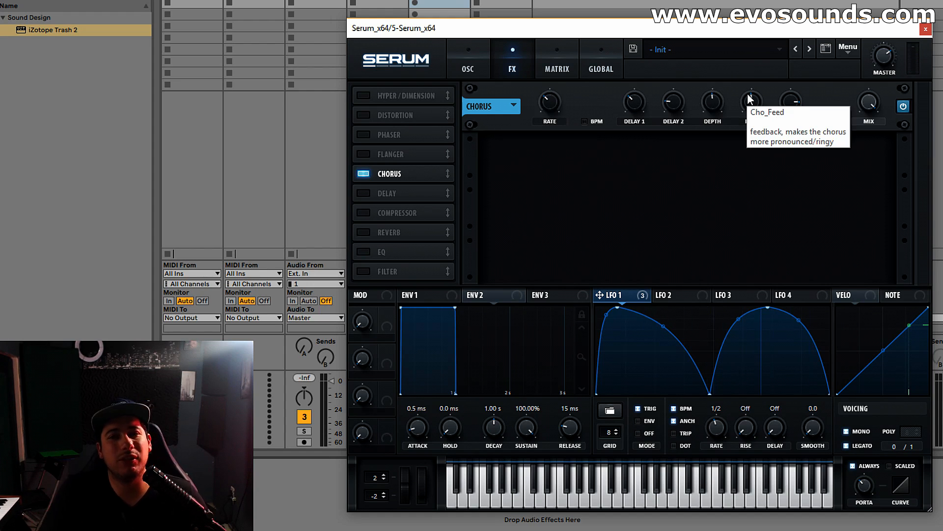
left_click_drag(747, 95, 774, 56)
left_click_drag(715, 119, 733, 101)
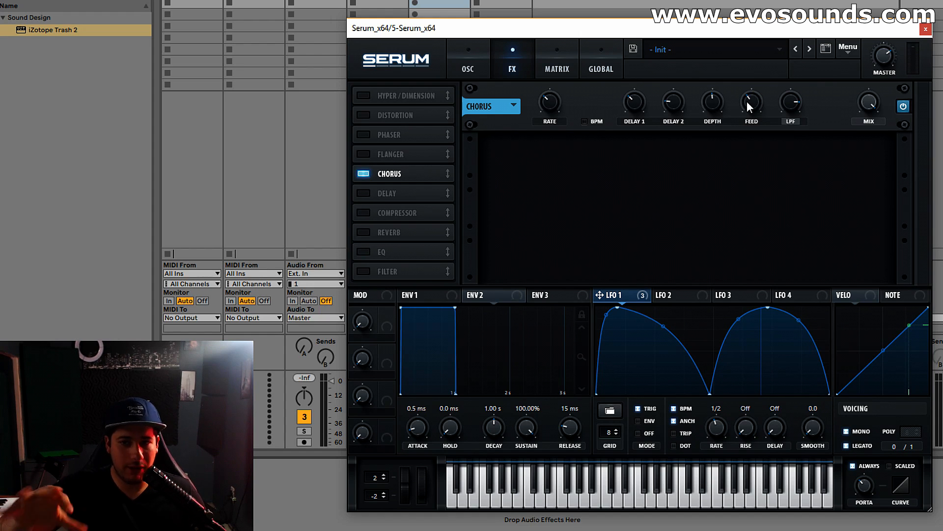
left_click_drag(747, 101, 763, 63)
left_click_drag(713, 101, 700, 133)
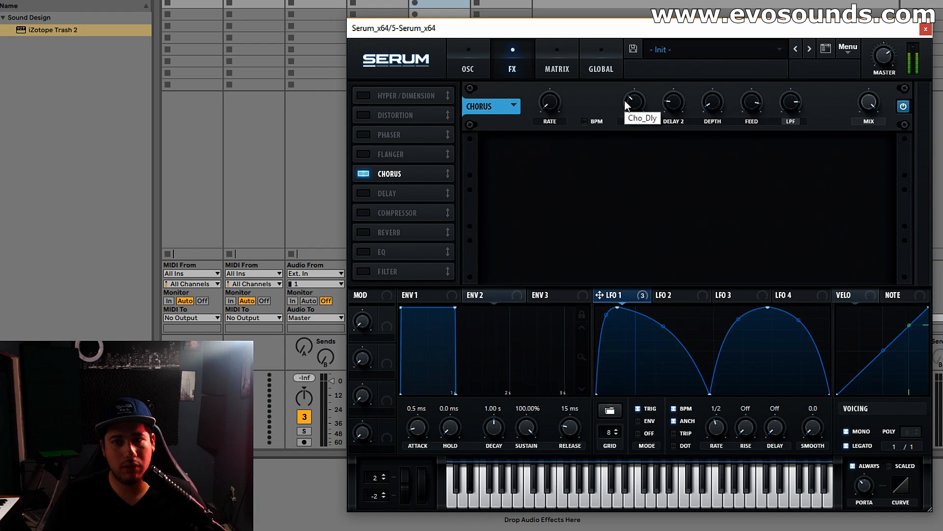
- Enable Distortion behind the Chorus, toggle both effects to compare them, and lower the Chorus's LPF
left_click(385, 115)
left_click_drag(384, 116, 384, 194)
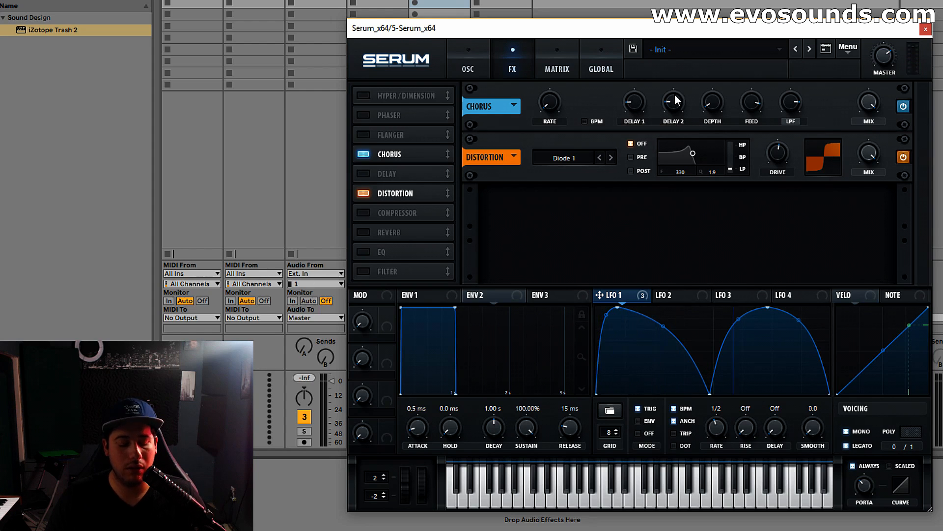
left_click(367, 154)
left_click(367, 192)
left_click(367, 191)
left_click(367, 154)
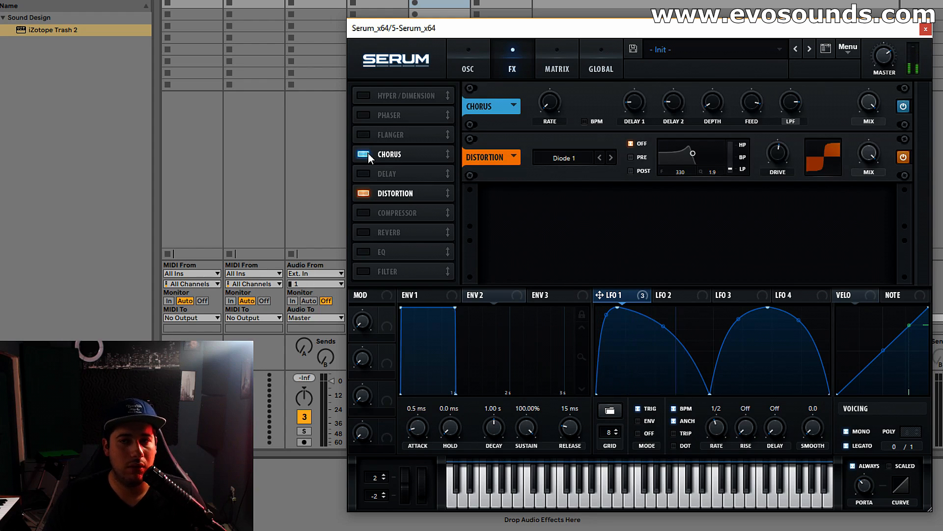
left_click_drag(759, 119, 766, 110)
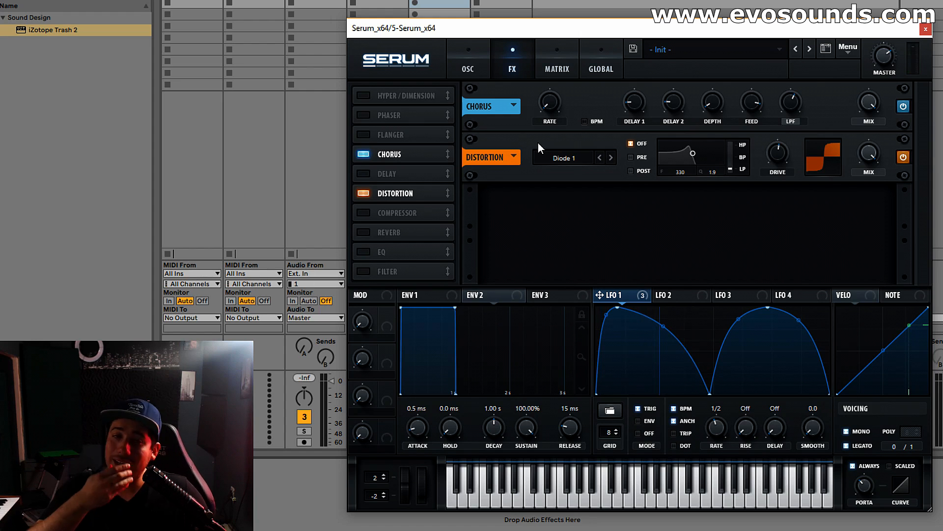
- Turn off Distortion and Chorus and reset the synth to the init preset
left_click(362, 193)
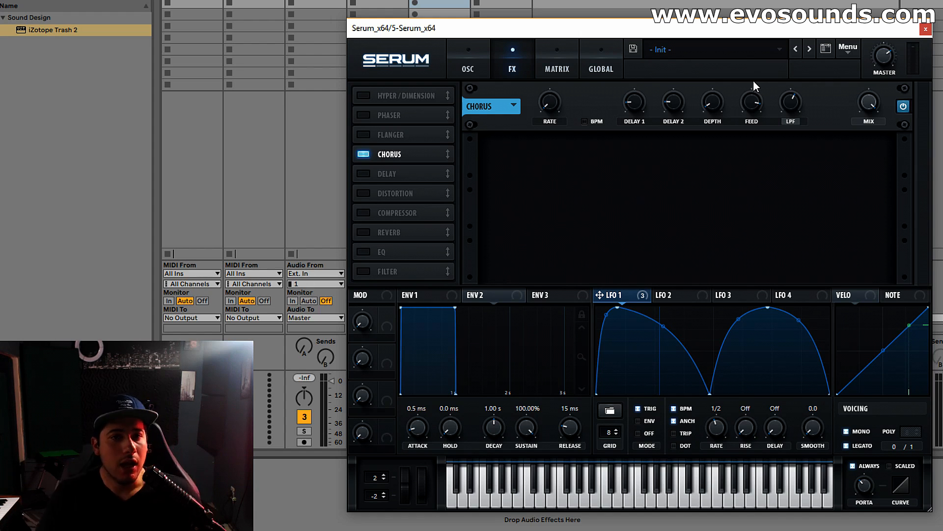
left_click(365, 154)
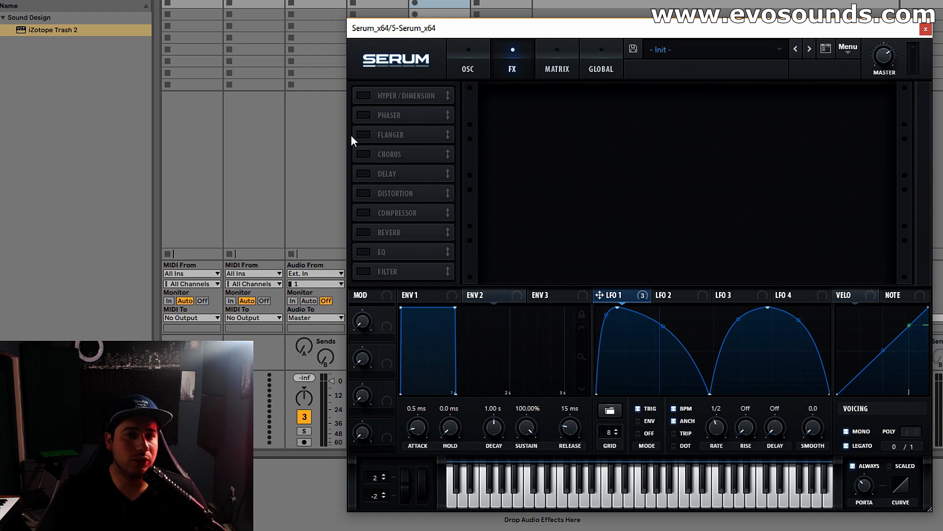
left_click(468, 67)
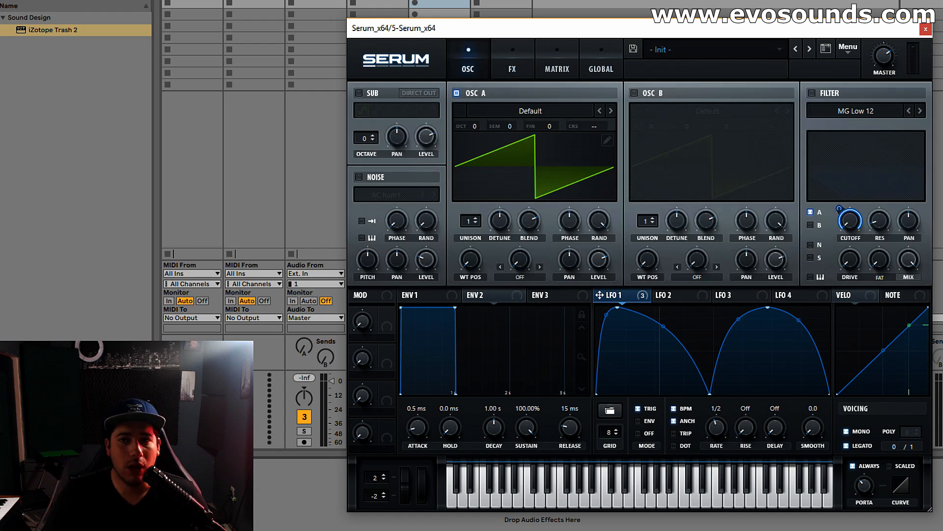
left_click(853, 51)
left_click(860, 118)
- Enable the MG Low 12 filter and modulate its lowered cutoff with Env 1, with the envelope's sustain at minimum
left_click(812, 93)
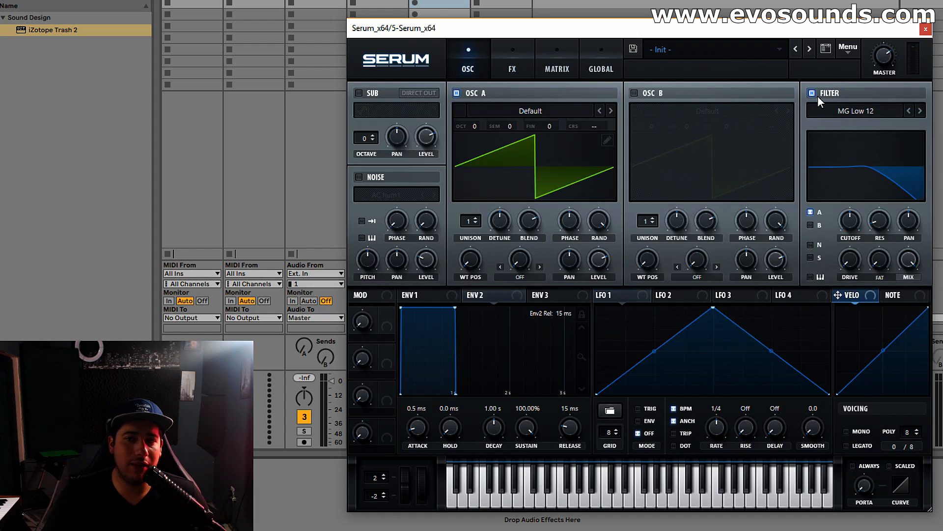
left_click(418, 295)
left_click_drag(526, 427, 527, 457)
left_click_drag(424, 298, 831, 217)
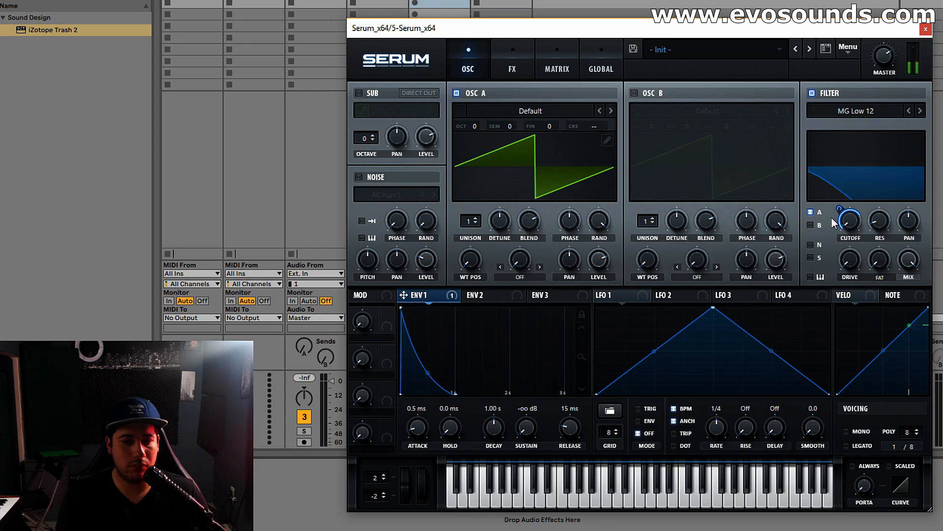
- Enable Tube Distortion with its Mix at about 54% and a higher Drive, and add Chorus behind it
left_click(512, 64)
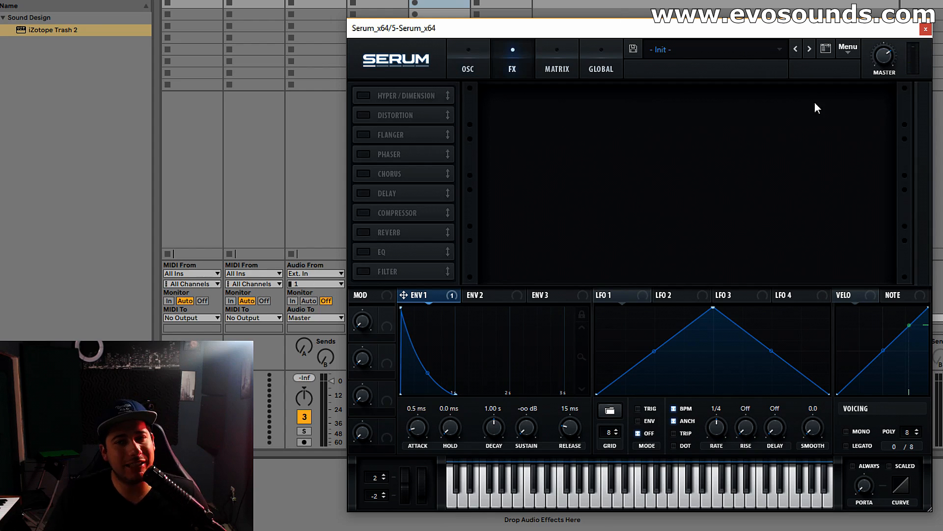
left_click(362, 116)
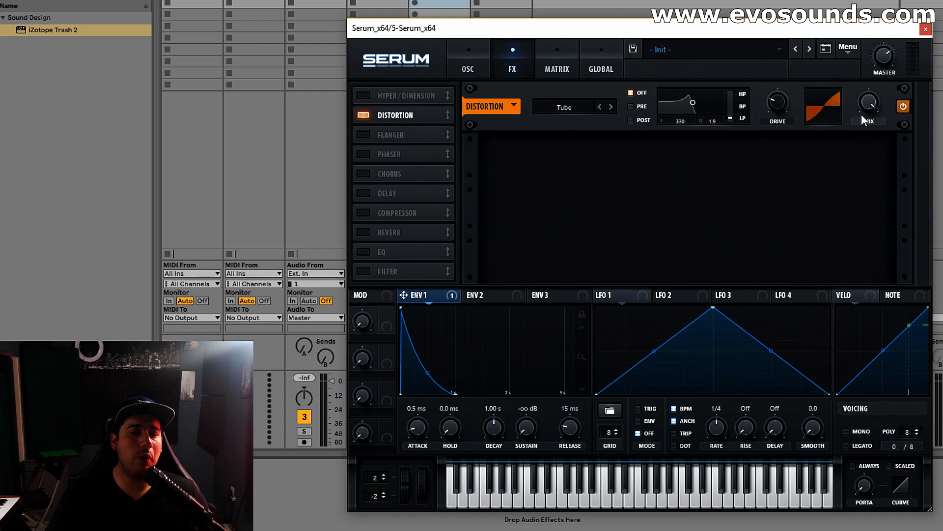
left_click_drag(862, 114, 839, 168)
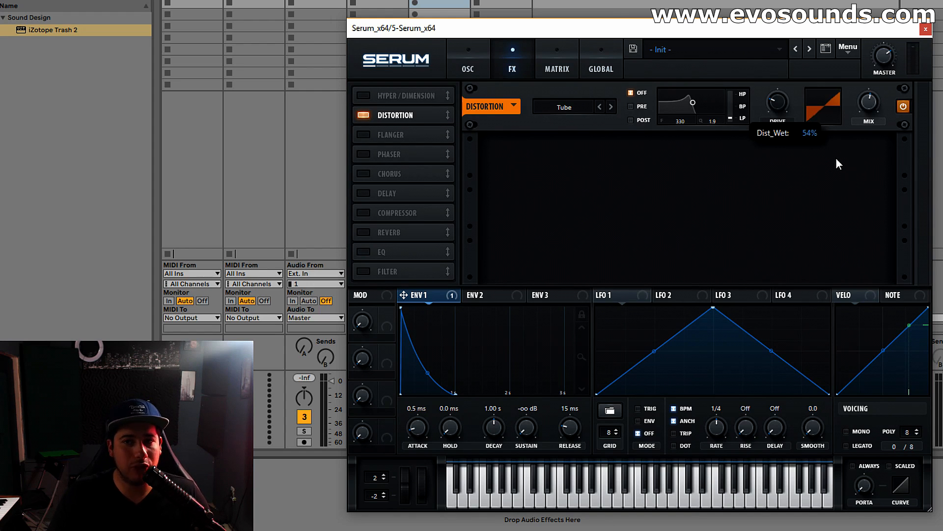
left_click_drag(774, 101, 785, 47)
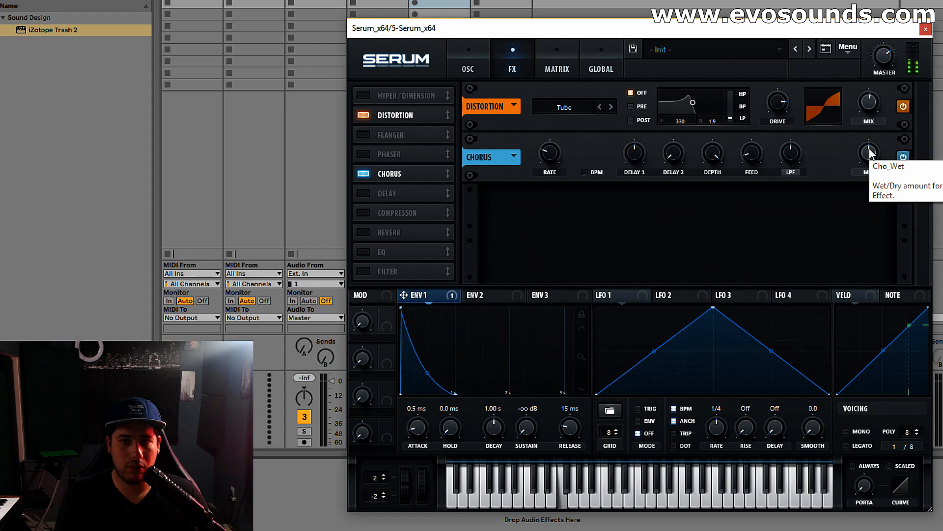
- Raise the Chorus's LPF to let more high frequencies through
left_click_drag(795, 152, 808, 138)
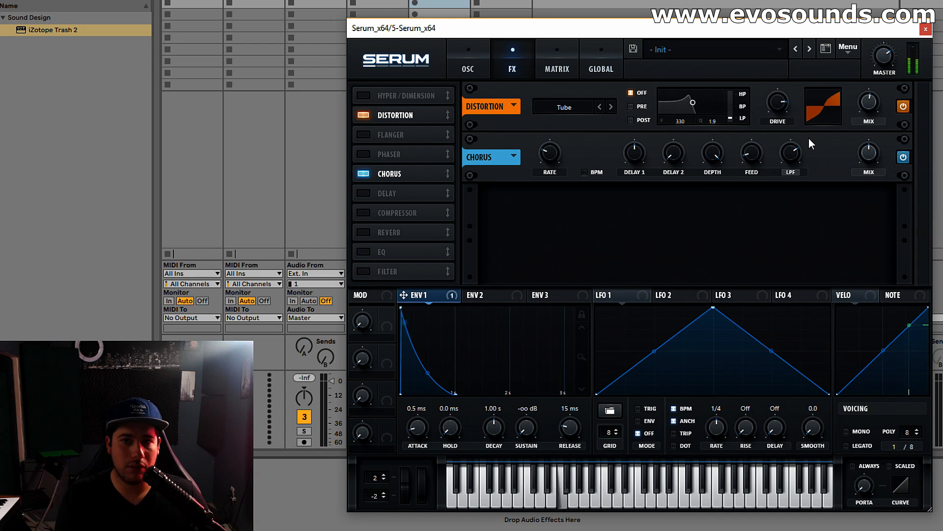
left_click_drag(792, 155, 799, 136)
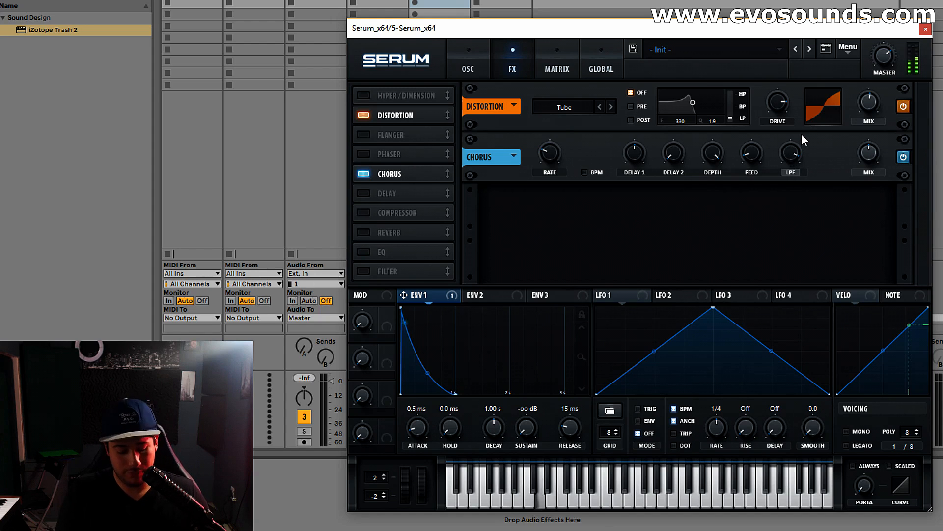
- Set the Distortion's filter to Post, shift it towards high-pass, and tune it to about 356 Hz with Q 0.1
left_click(639, 120)
left_click_drag(732, 117, 740, 20)
mouse_move(693, 103)
left_mouse_down()
mouse_move(681, 114)
mouse_move(691, 114)
left_mouse_up()
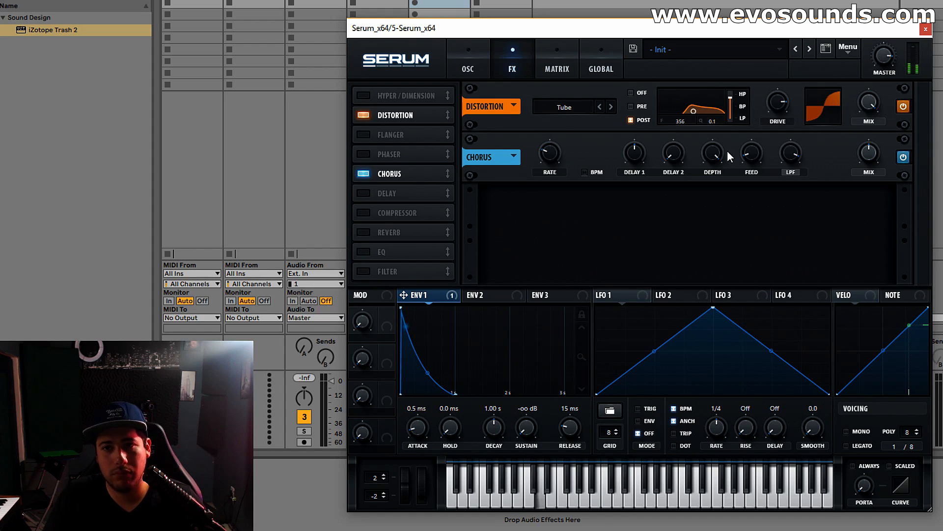
- Raise the Chorus's Feed, reduce its Depth, and readjust Delay 1
left_click_drag(763, 164, 756, 119)
left_click_drag(714, 152, 694, 162)
mouse_move(637, 153)
left_mouse_down()
mouse_move(617, 164)
mouse_move(646, 148)
left_mouse_up()
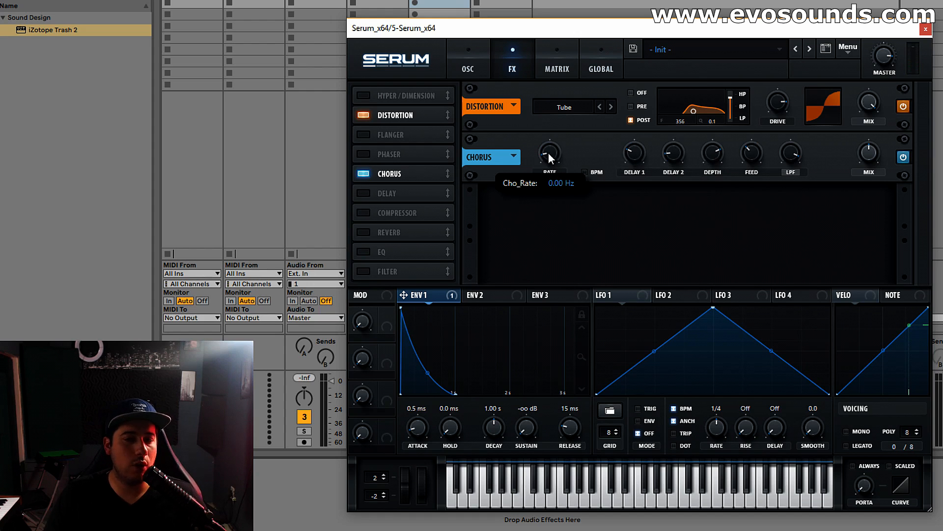
- Turn on BPM sync for the Chorus and set its Rate to one bar
left_click(581, 171)
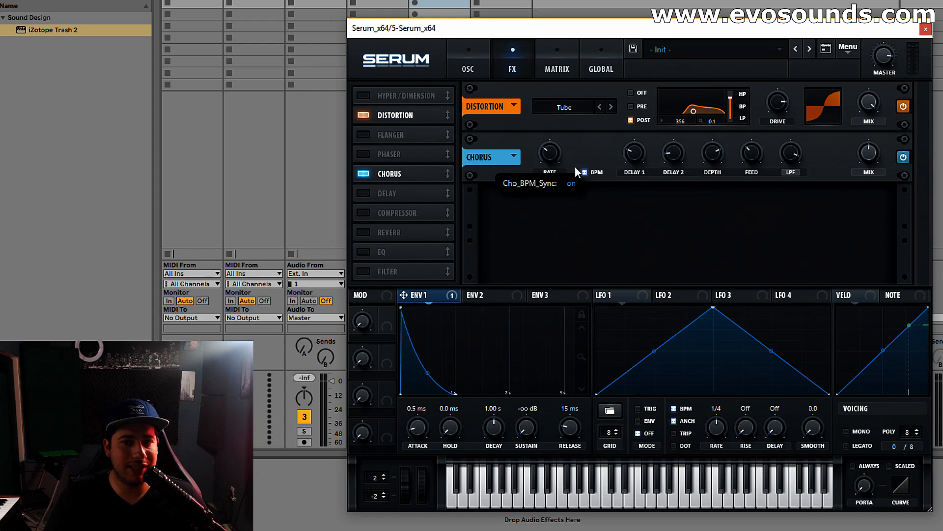
left_click_drag(547, 150, 553, 135)
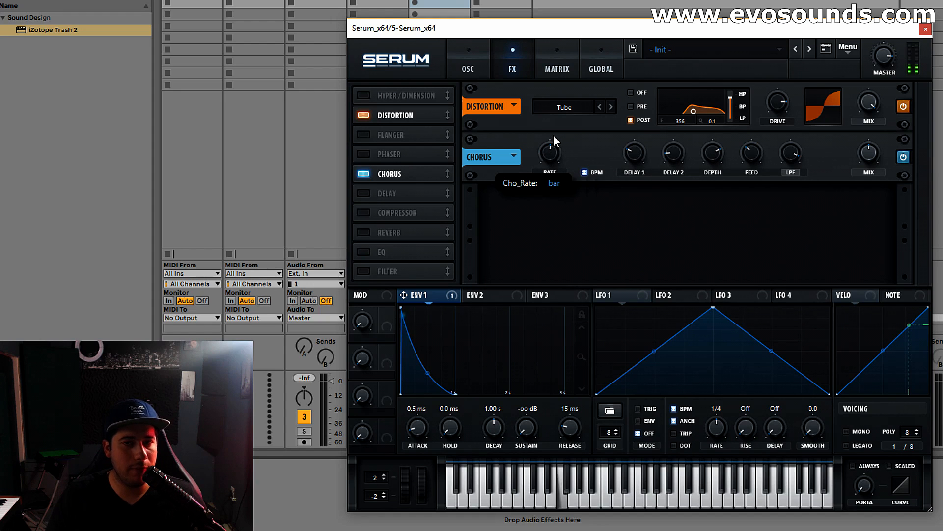
- Shorten Envelope 1's decay to about 469 ms and set the filter's drive to 35%
left_click_drag(495, 425, 495, 440)
left_click(468, 69)
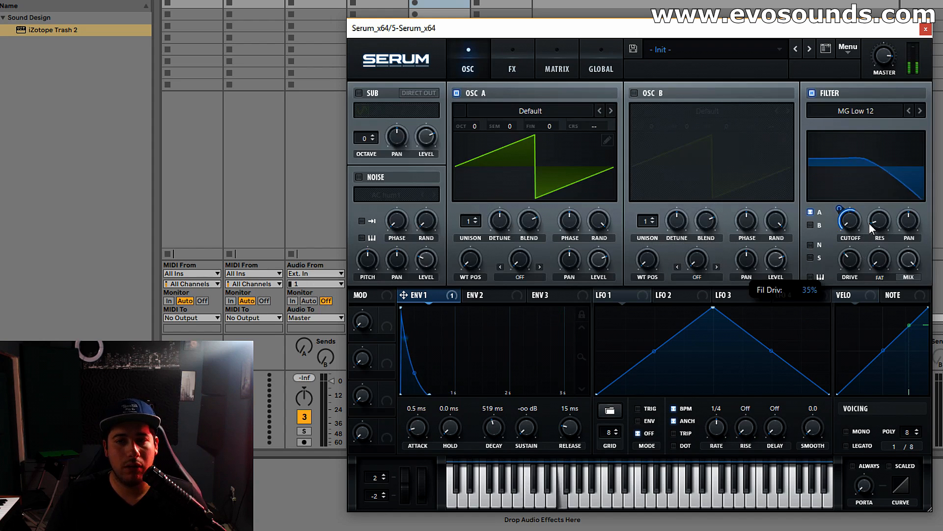
left_click(512, 69)
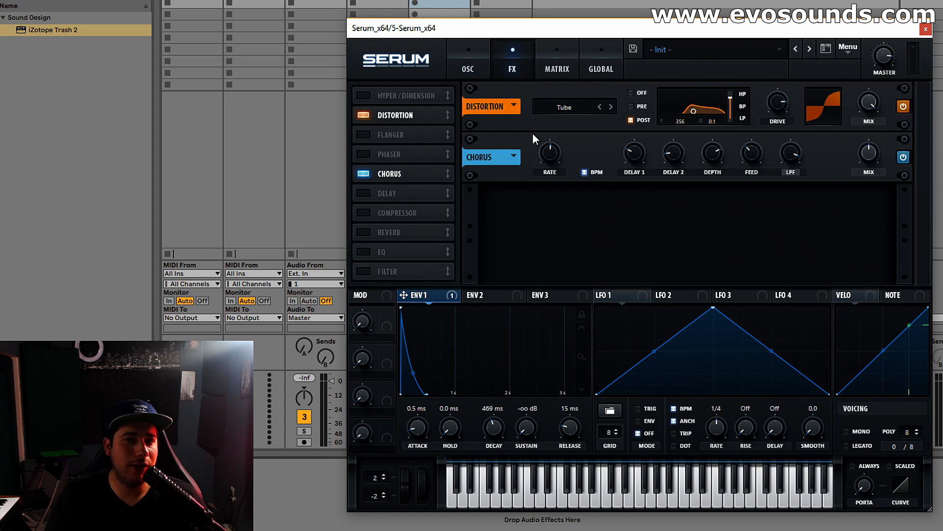
- Bypass the Chorus and Distortion to hear the dry sound, and switch both back on
left_click(361, 174)
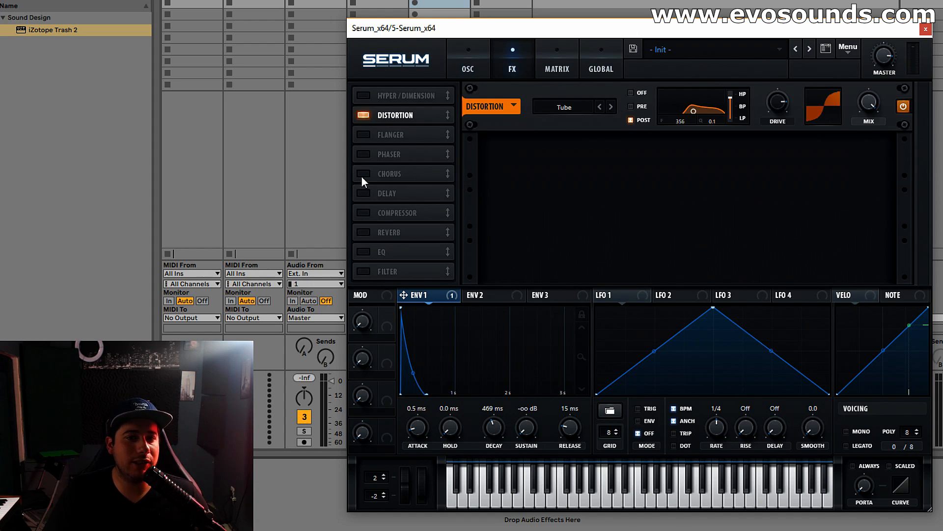
left_click(364, 115)
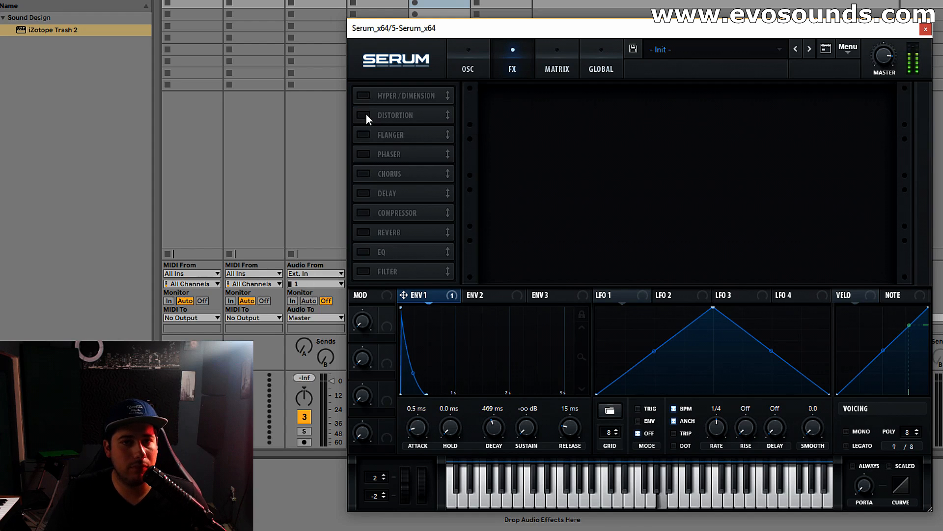
left_click(367, 114)
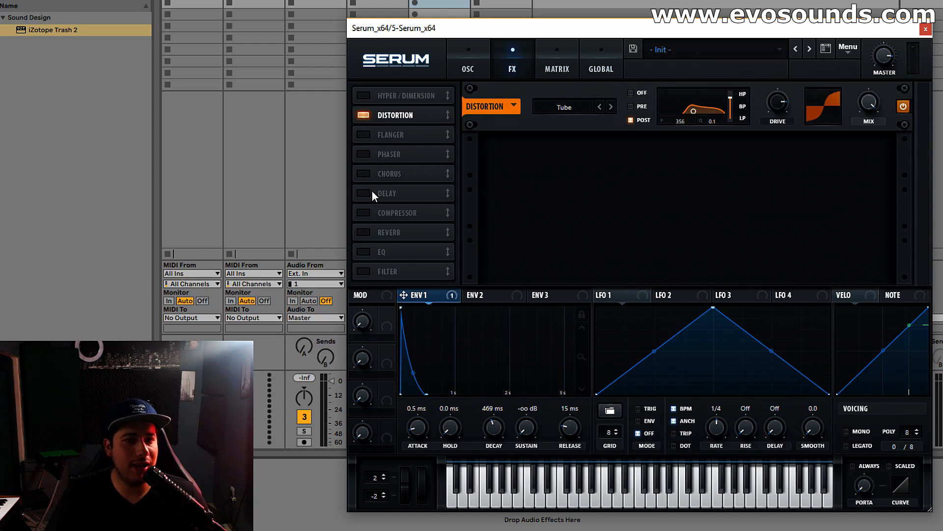
left_click(362, 173)
- Lower the Chorus's Rate and Depth, set Delay 2 to 0.2 ms, and bring its LPF down to about 2033 Hz
left_click_drag(552, 154, 538, 163)
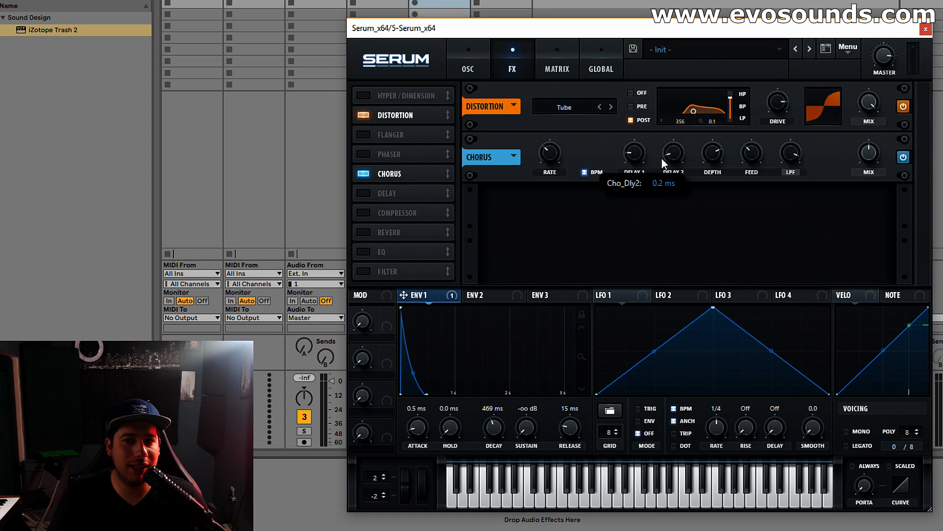
mouse_move(745, 163)
left_mouse_down()
mouse_move(765, 123)
mouse_move(736, 172)
left_mouse_up()
left_click_drag(789, 157, 745, 183)
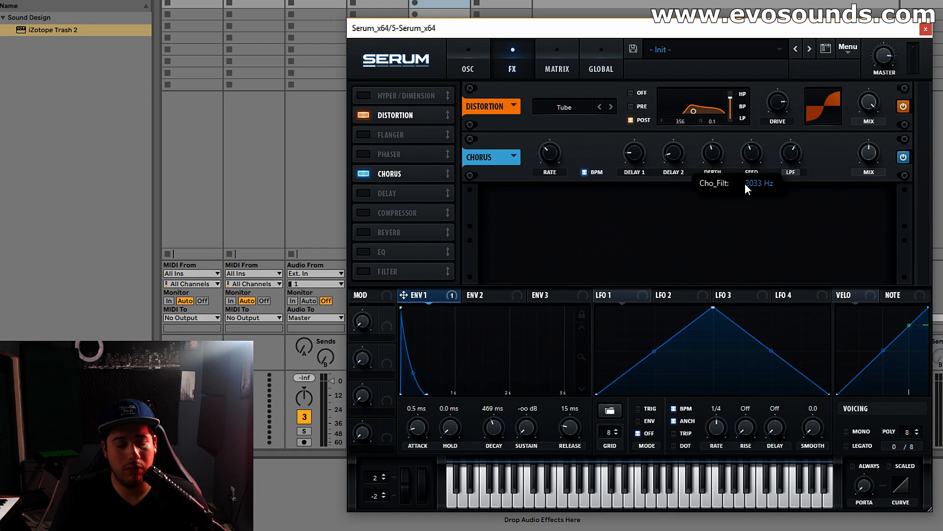
- Add a Reverb, switch off all active effects, and turn only the Distortion back on
left_click(363, 233)
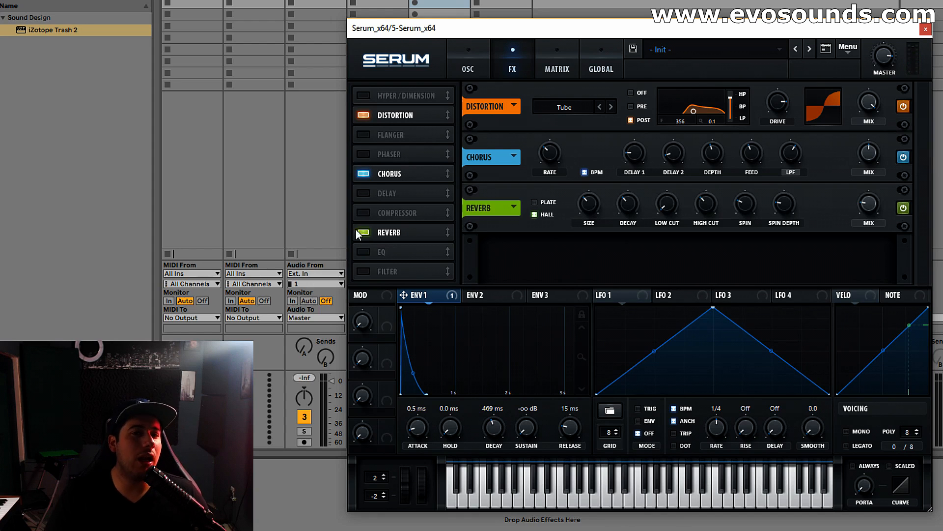
left_click(366, 175)
left_click(363, 116)
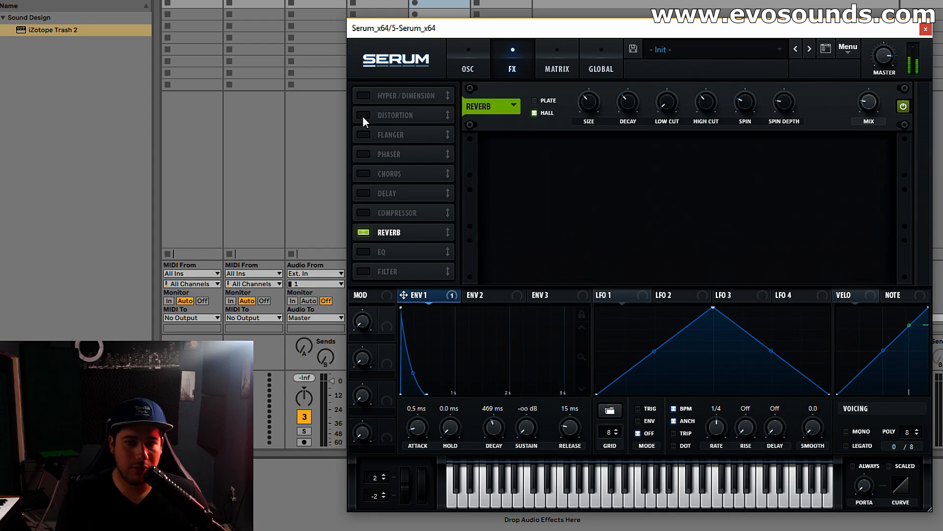
left_click(363, 232)
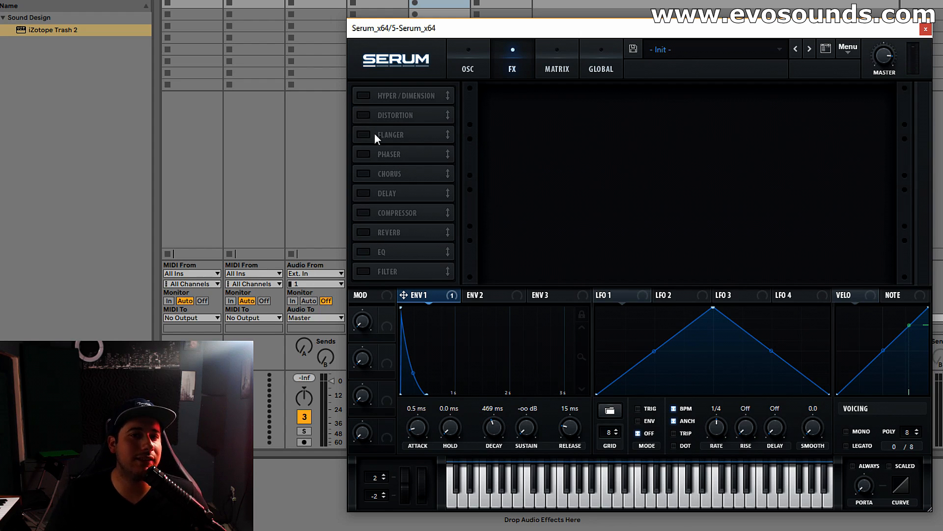
left_click(364, 116)
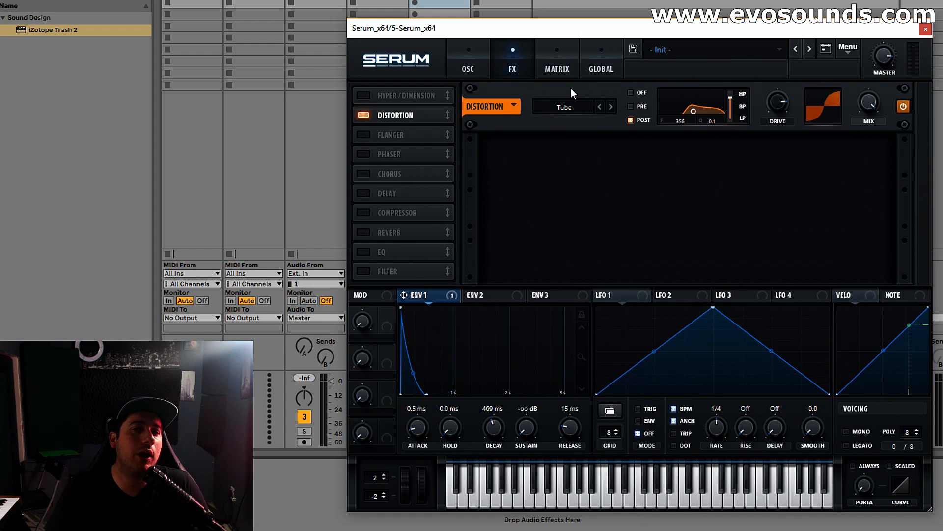
- Reset the patch and load the Analog wavetable Basic Shapes into Oscillator A
left_click(467, 69)
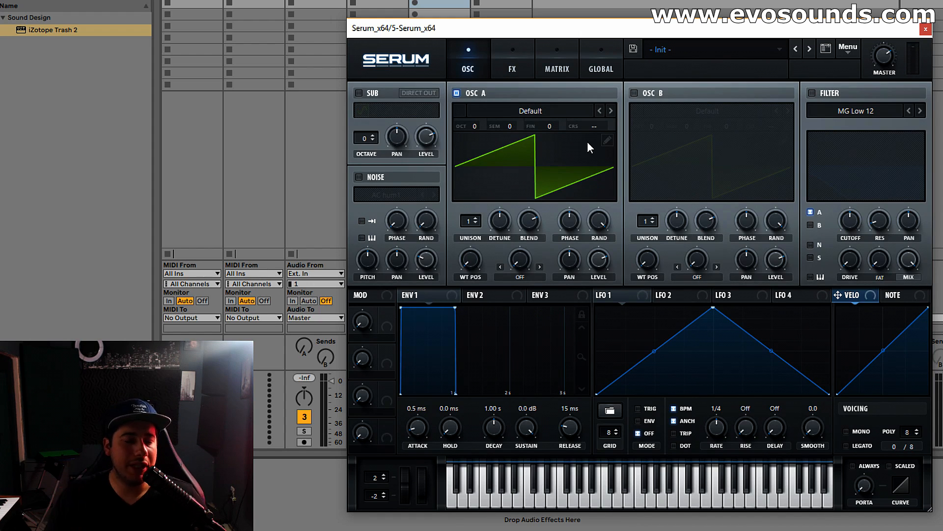
left_click(510, 114)
mouse_move(521, 128)
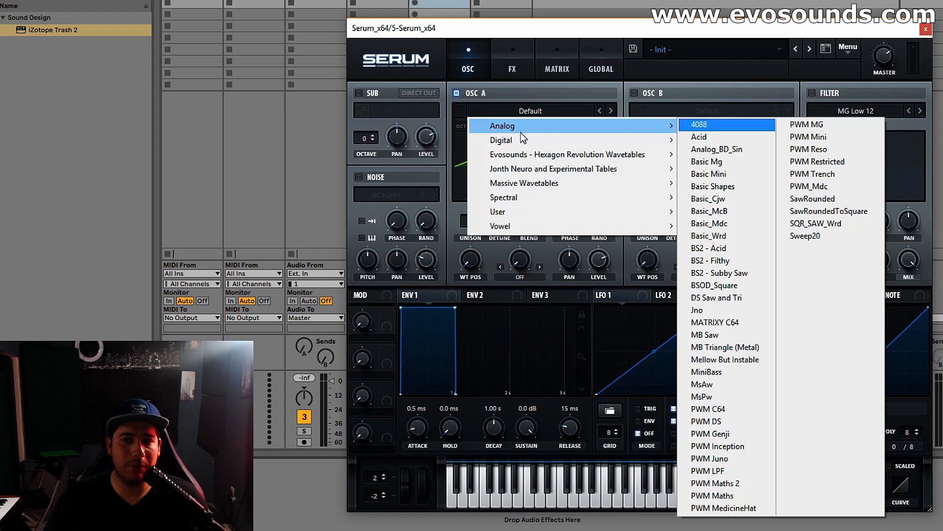
left_click(710, 186)
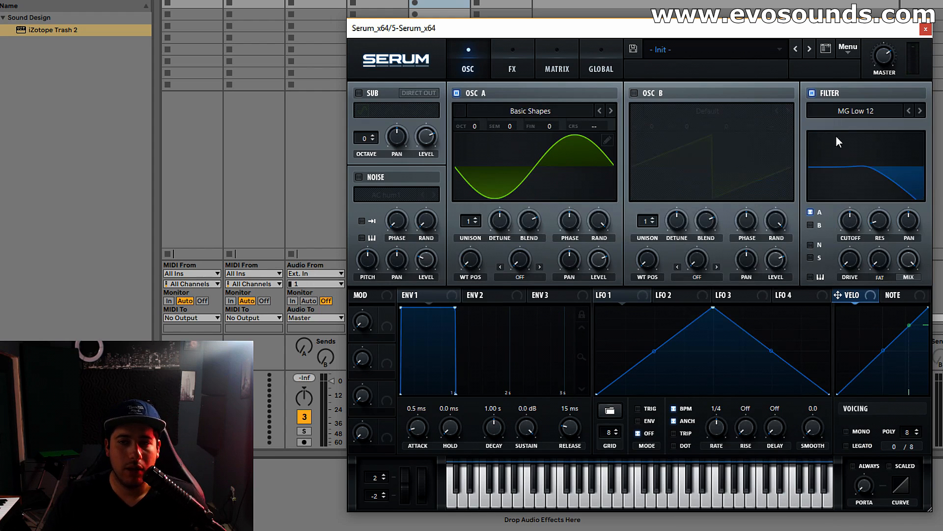
- Assign Envelope 3 to Oscillator A's coarse pitch, with 0% sustain and a 132 ms decay
left_click(549, 296)
left_click_drag(490, 424, 485, 435)
left_click_drag(552, 294, 594, 126)
left_click_drag(501, 421, 503, 414)
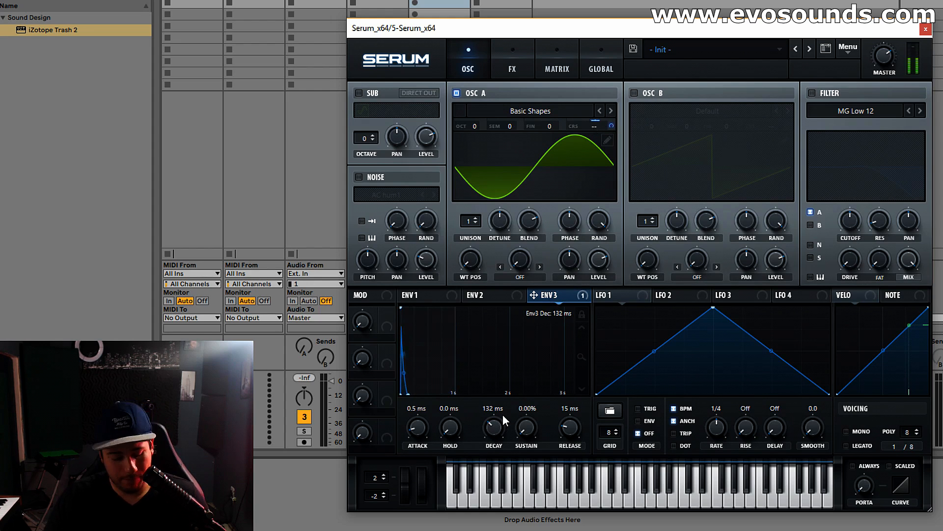
- Set the voicing to Mono with Legato, and turn on the Always option for portamento
left_click(856, 431)
left_click(855, 467)
left_click(862, 444)
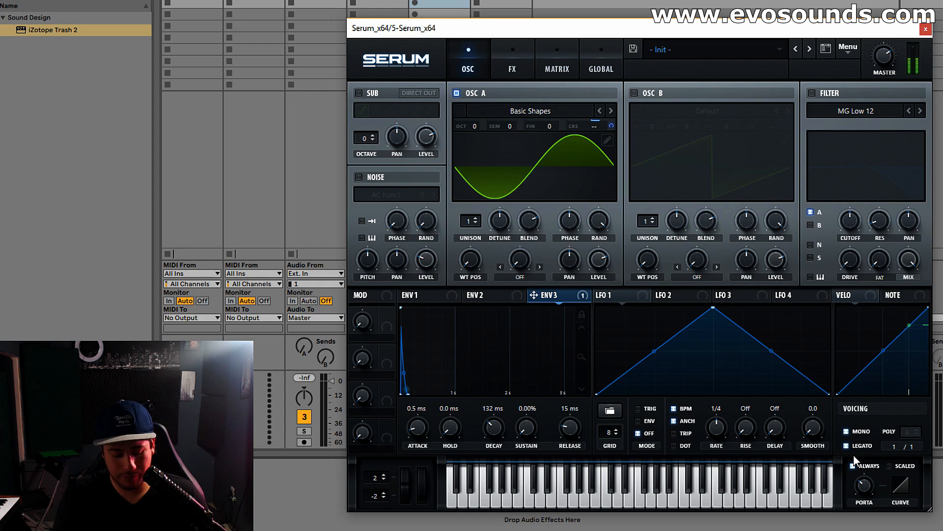
- Turn on the AC hum1 noise at 22% level and route it with A and B through the MG Low 12 filter, adding resonance
left_click(382, 177)
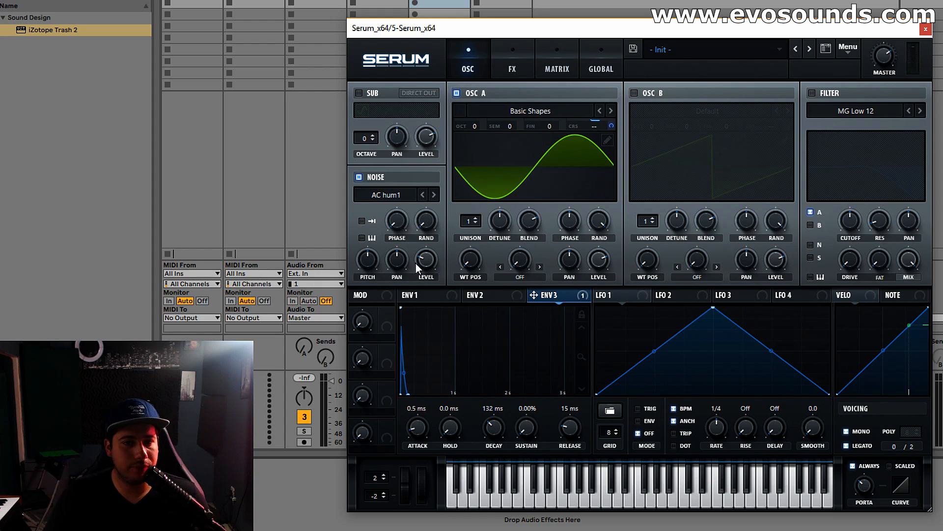
left_click_drag(420, 266, 416, 272)
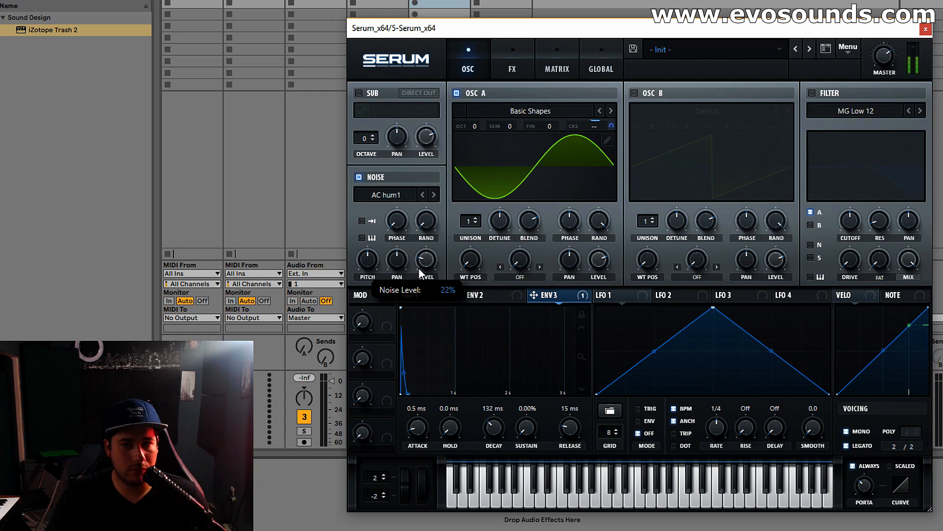
left_click(841, 92)
left_click(810, 225)
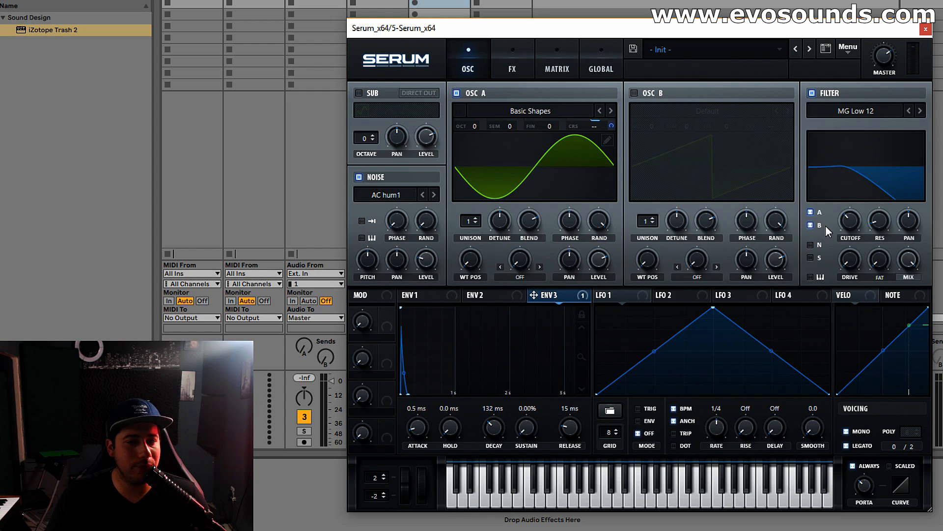
left_click_drag(843, 221, 850, 217)
left_click(810, 245)
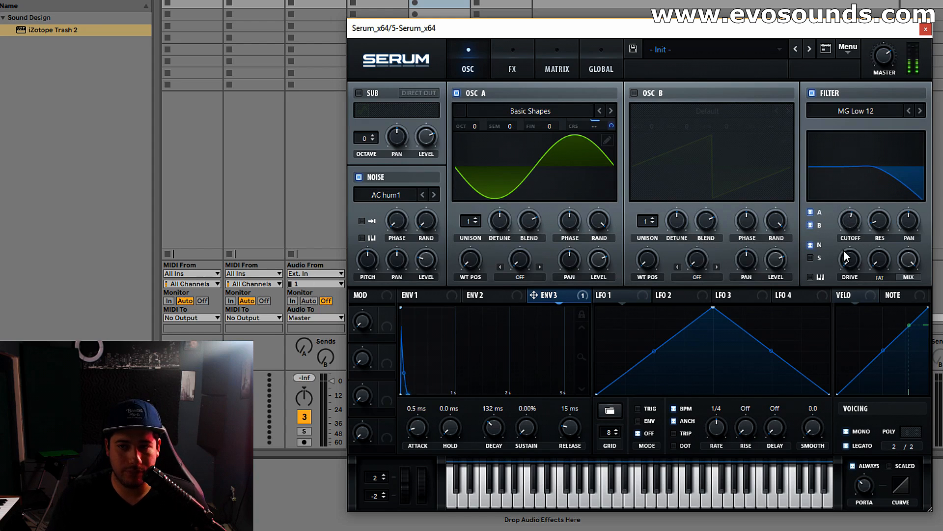
mouse_move(850, 223)
left_mouse_down()
mouse_move(888, 167)
mouse_move(888, 150)
mouse_move(842, 230)
left_mouse_up()
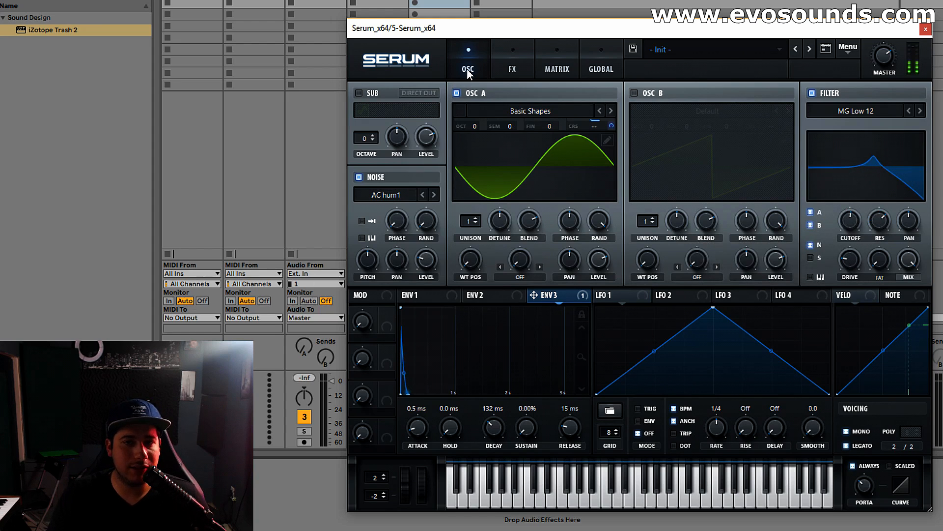
- Enable the Distortion effect in Diode 1 mode and raise its Drive
left_click(519, 64)
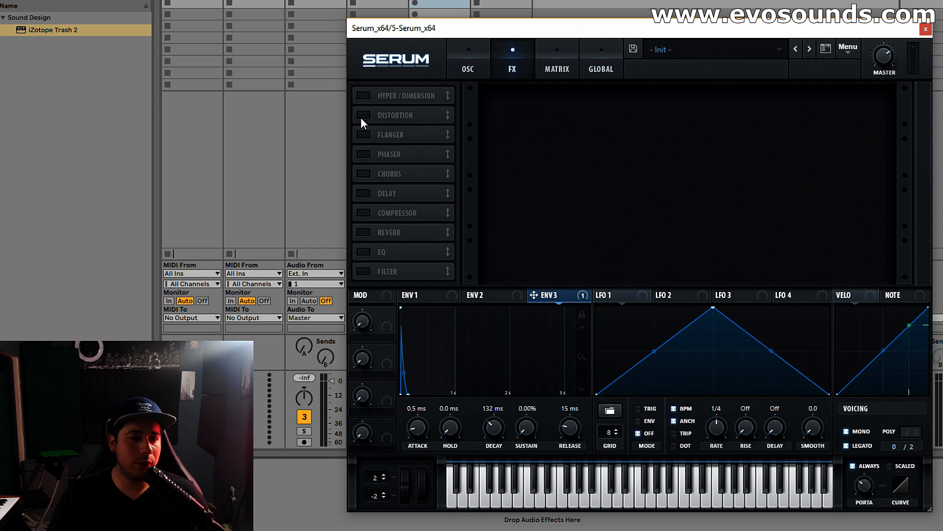
left_click(411, 114)
left_click(564, 107)
left_click(609, 151)
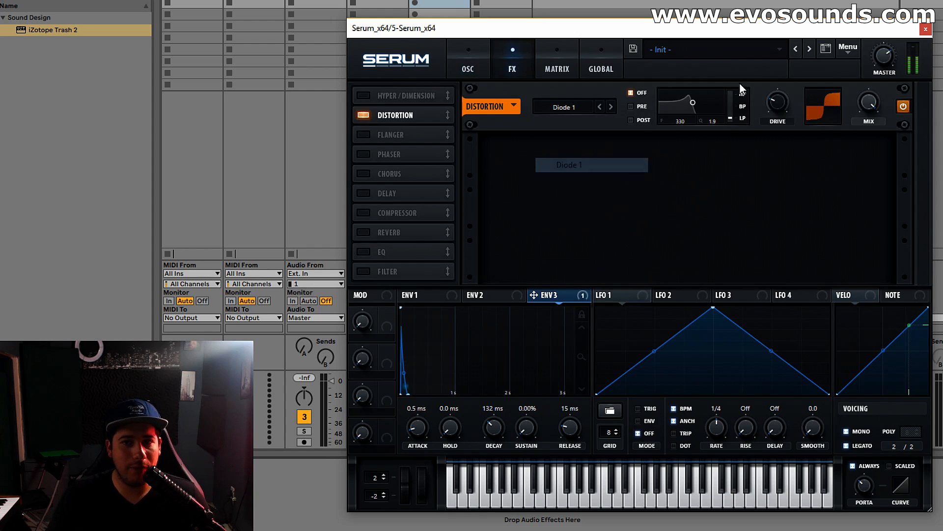
left_click_drag(775, 101, 786, 42)
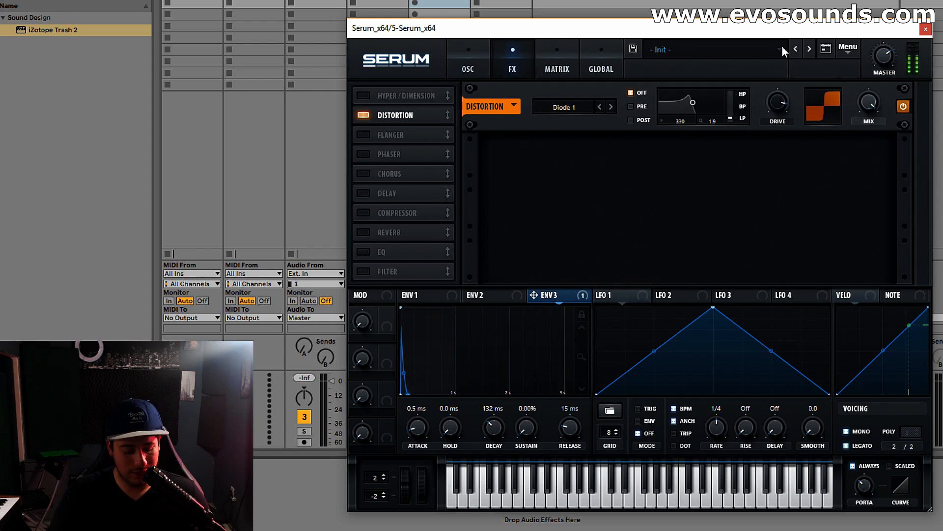
- Try a different distortion mode, readjust the Drive, and switch the mode to Sin Fold
left_click(565, 107)
left_click(597, 192)
left_click_drag(770, 125, 731, 161)
left_click(611, 107)
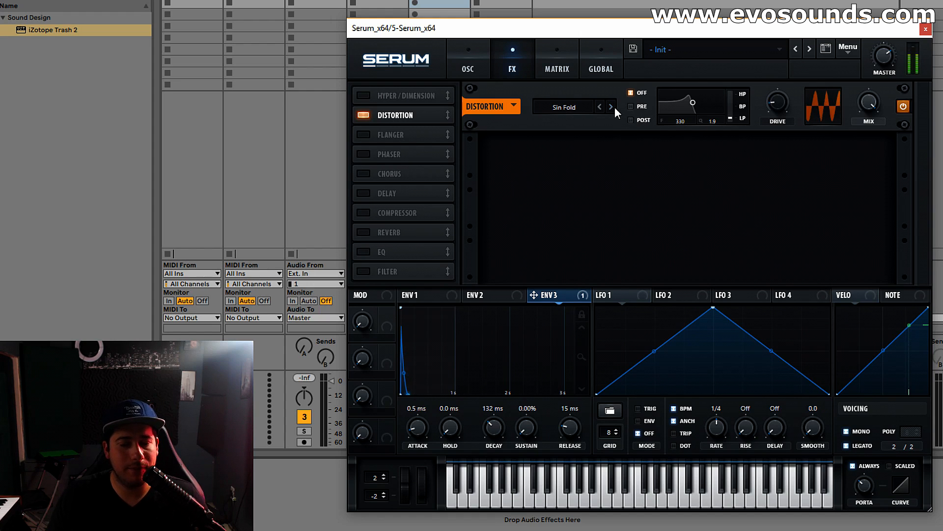
- Readjust Envelope 3's modulation of Oscillator A's coarse pitch and the filter's resonance
left_click(468, 66)
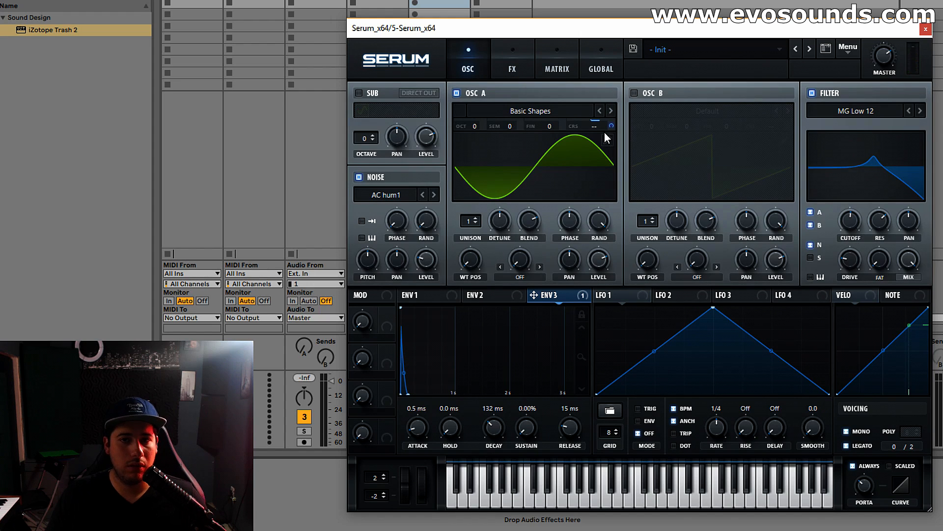
left_click_drag(609, 127, 604, 136)
left_click_drag(873, 226, 853, 186)
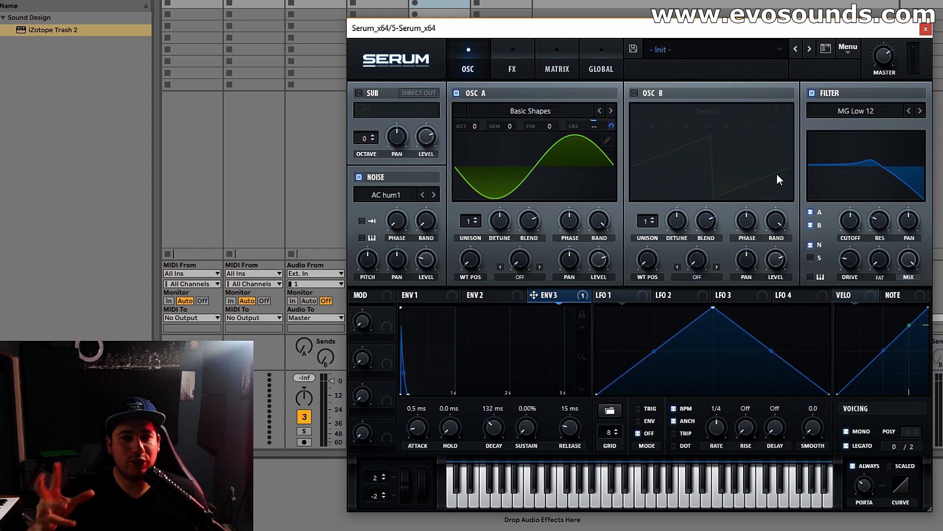
- Reset the patch, give Oscillator A 4 unison voices, and set Envelope 1 to -6.4 dB sustain and 3.33 s release
left_click(515, 67)
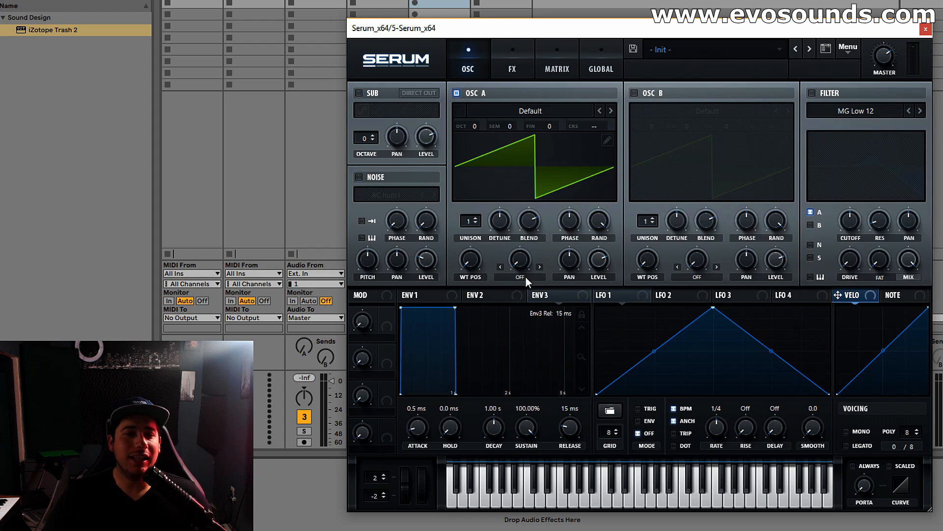
left_click(427, 296)
left_click_drag(571, 427, 583, 408)
left_click_drag(526, 426, 491, 460)
mouse_move(469, 225)
left_mouse_down()
mouse_move(481, 201)
mouse_move(483, 226)
left_mouse_up()
left_click_drag(570, 426, 572, 405)
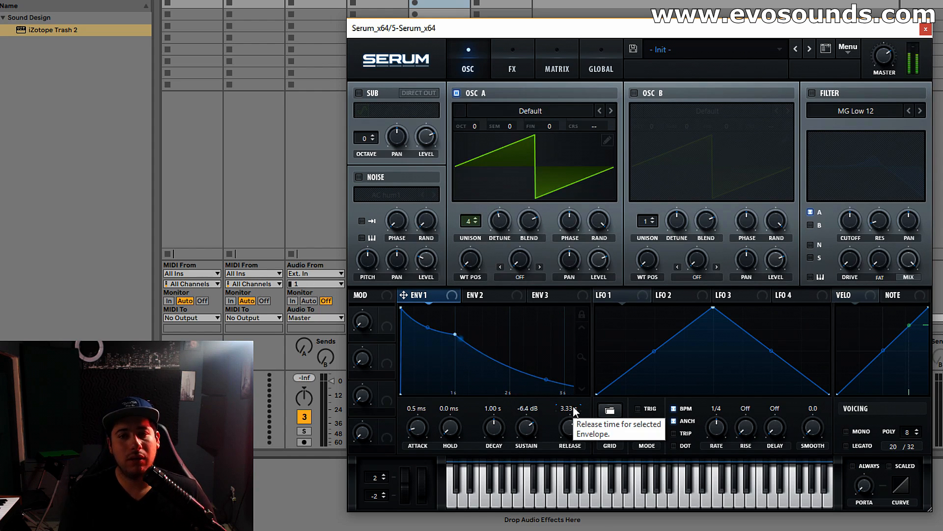
- Enable the MG Low 12 filter, modulate its cutoff with Envelope 1, and raise its resonance
left_click(814, 93)
left_click_drag(856, 215, 856, 195)
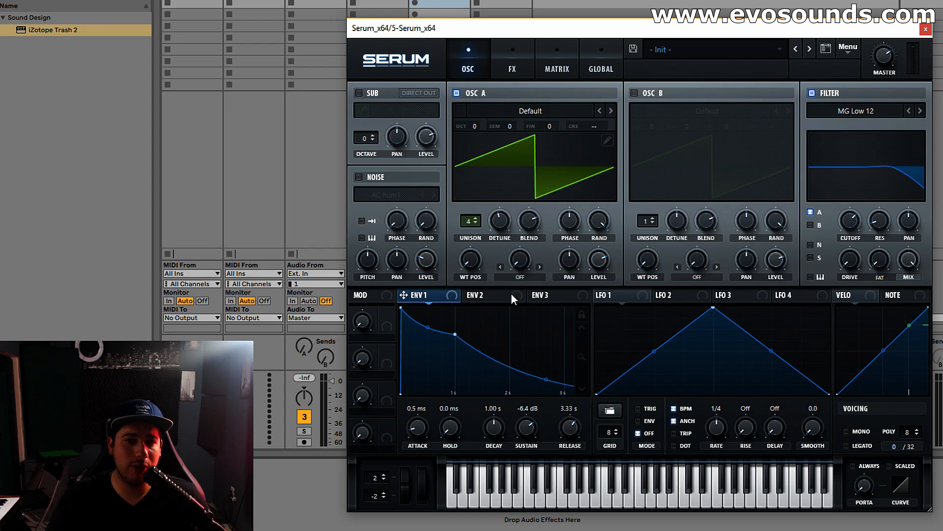
left_click_drag(835, 273, 851, 217)
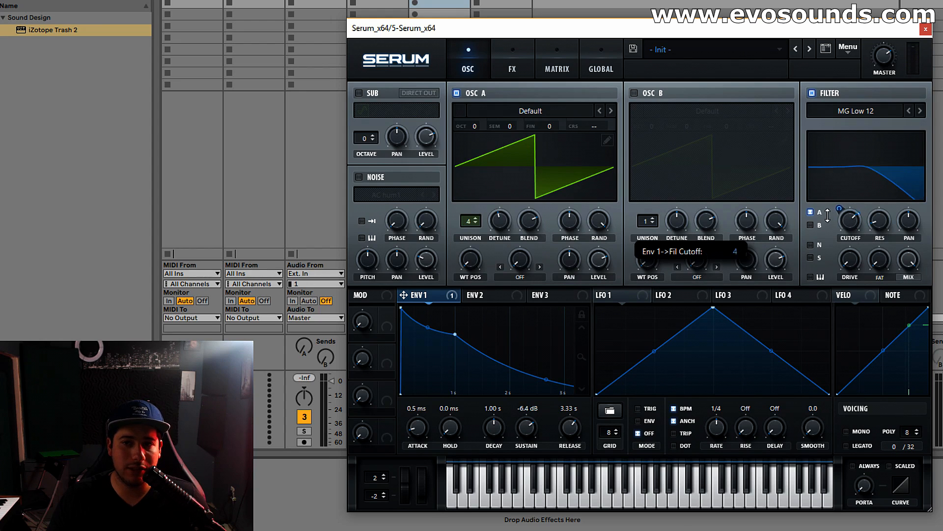
left_click_drag(879, 220, 888, 191)
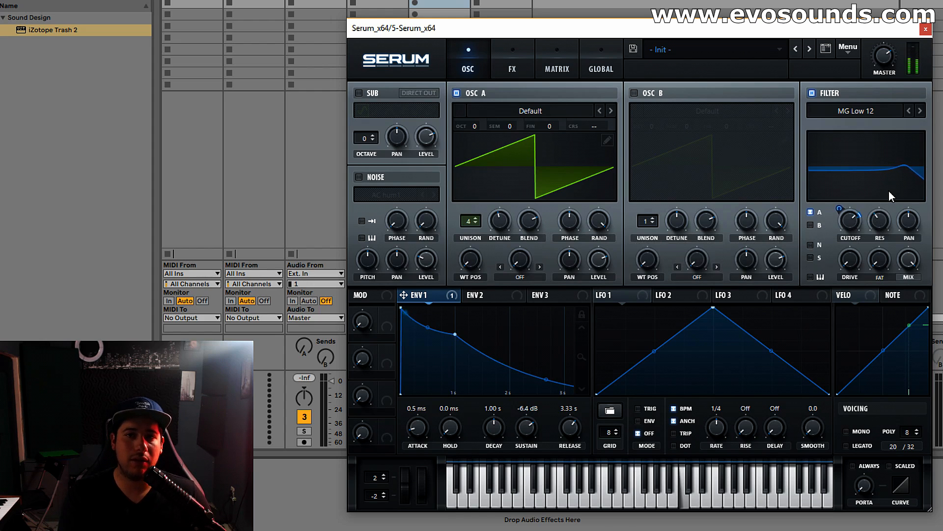
- Enable the Hyper/Dimension and Distortion effects on the patch
left_click(501, 68)
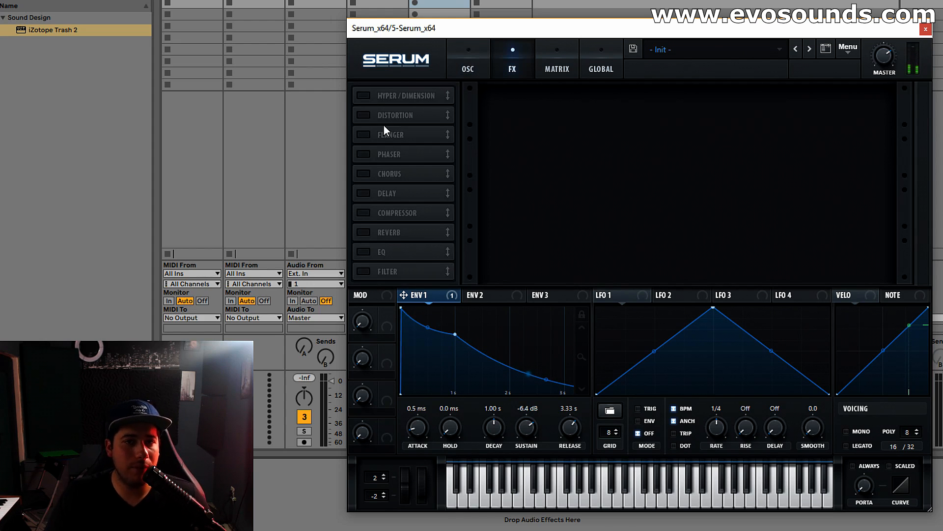
left_click(363, 95)
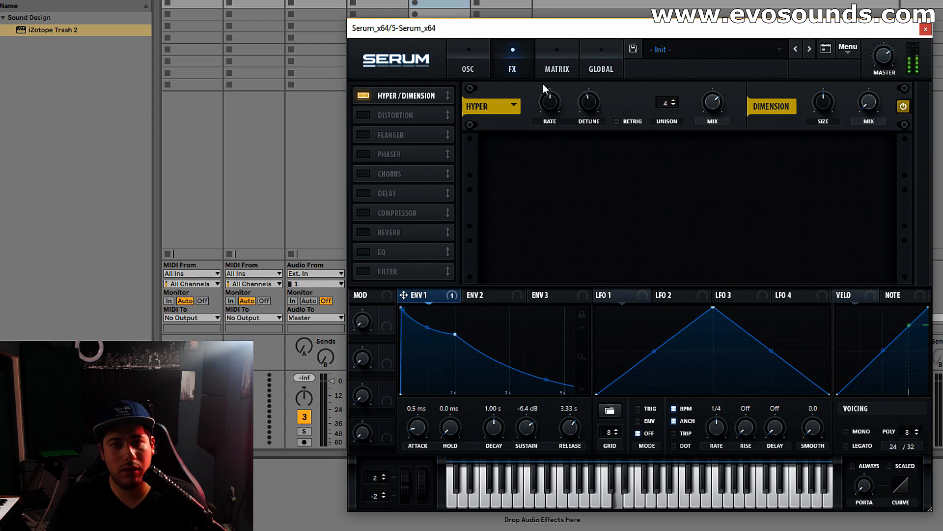
left_click(363, 115)
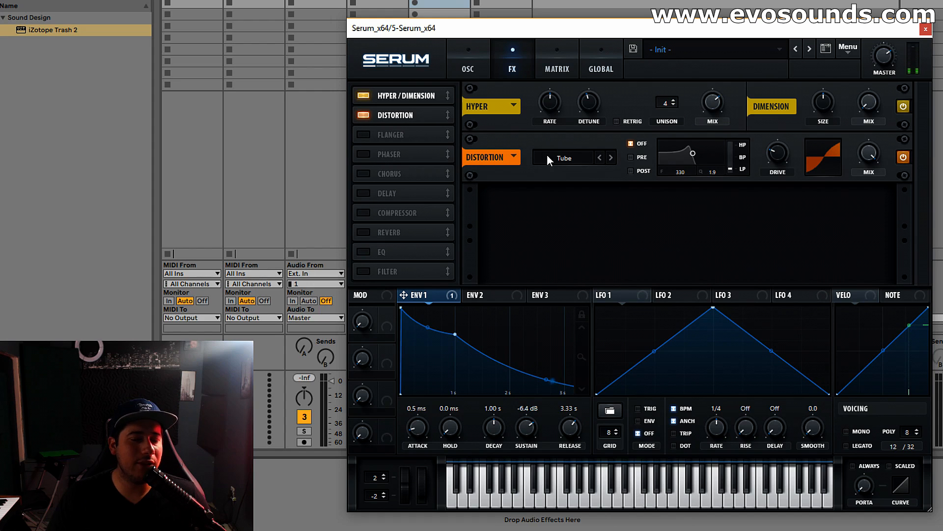
- Lower the Distortion effect's mix, raise its drive, and compare the sound with Distortion bypassed and re-enabled
left_click_drag(873, 157, 841, 208)
left_click_drag(779, 152, 791, 114)
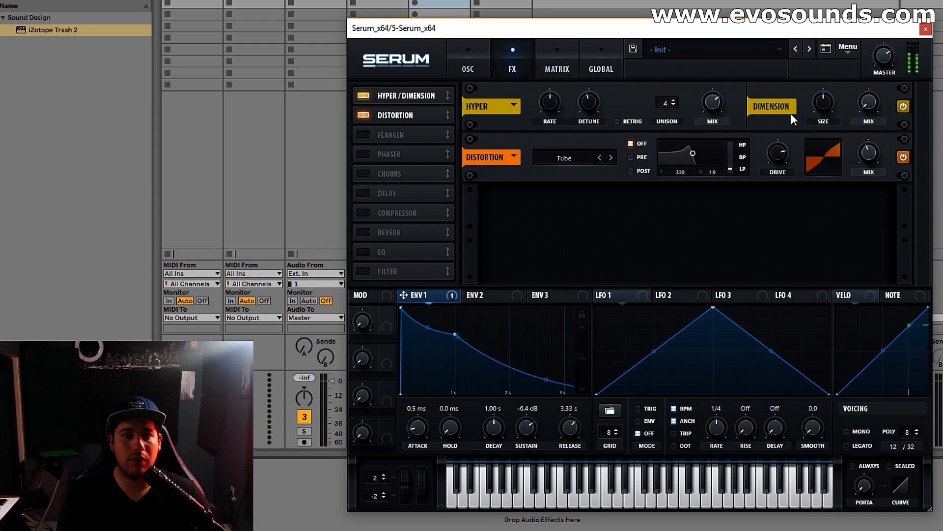
left_click(364, 115)
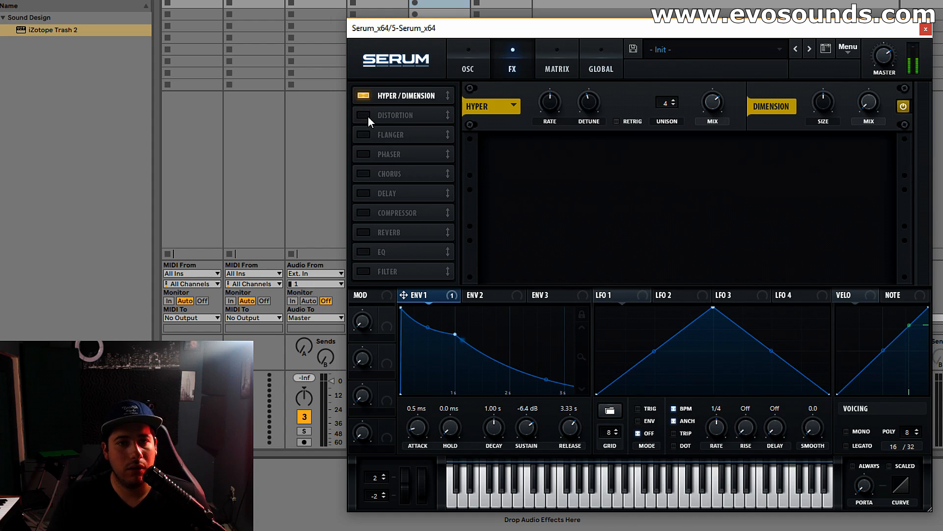
left_click(364, 115)
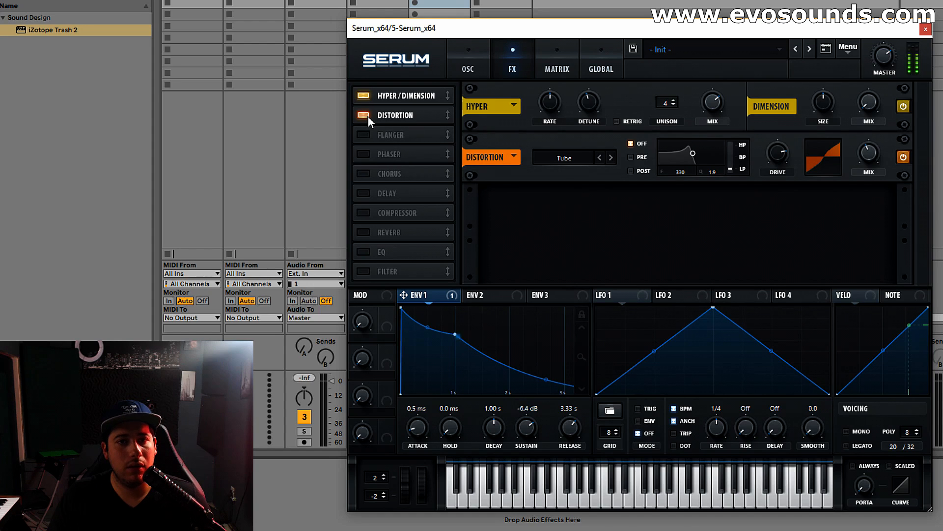
- Enable the Chorus effect, set its mix to 67%, and raise its low-pass filter cutoff
left_click(364, 173)
left_click_drag(863, 209, 876, 187)
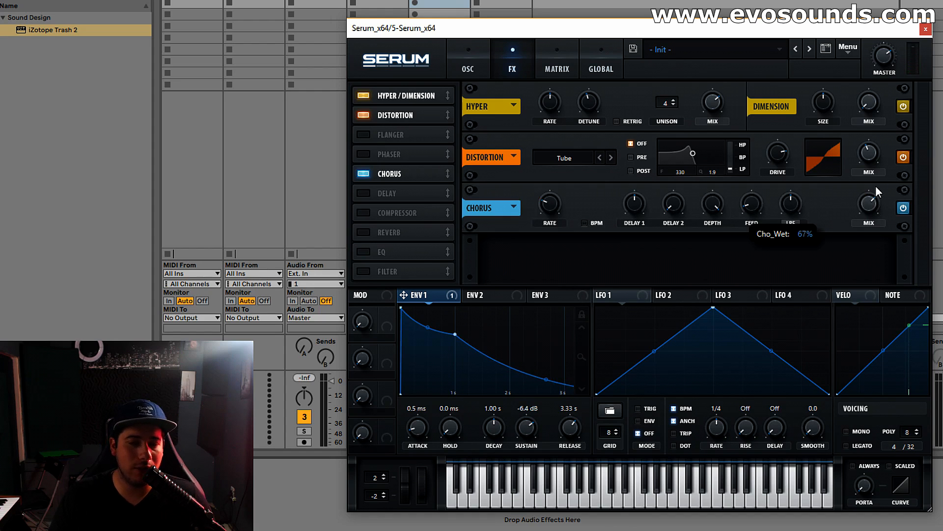
left_click_drag(794, 196, 812, 165)
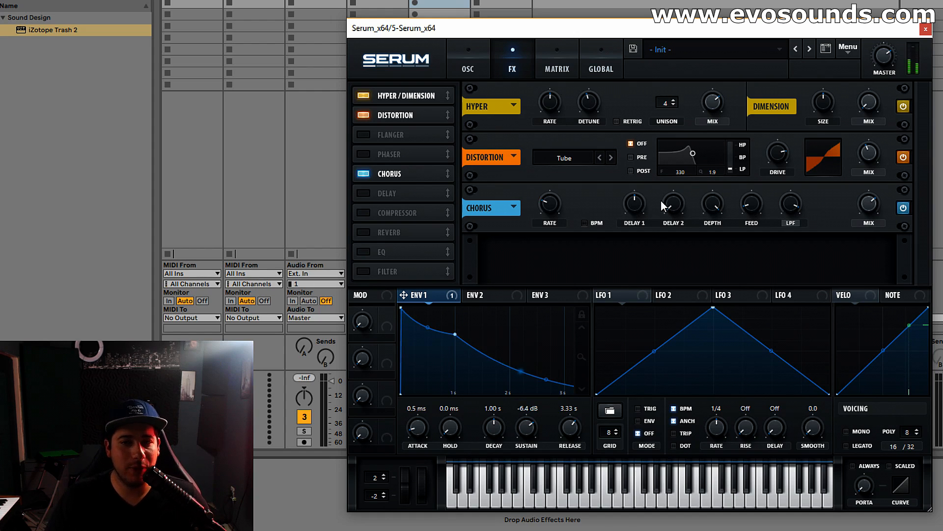
- Fine-tune the Chorus by lowering Delay 1, the low-pass cutoff, depth and mix, and slightly raising the feedback
left_click_drag(633, 204, 629, 214)
mouse_move(795, 209)
left_mouse_down()
mouse_move(785, 223)
mouse_move(791, 194)
mouse_move(787, 202)
left_mouse_up()
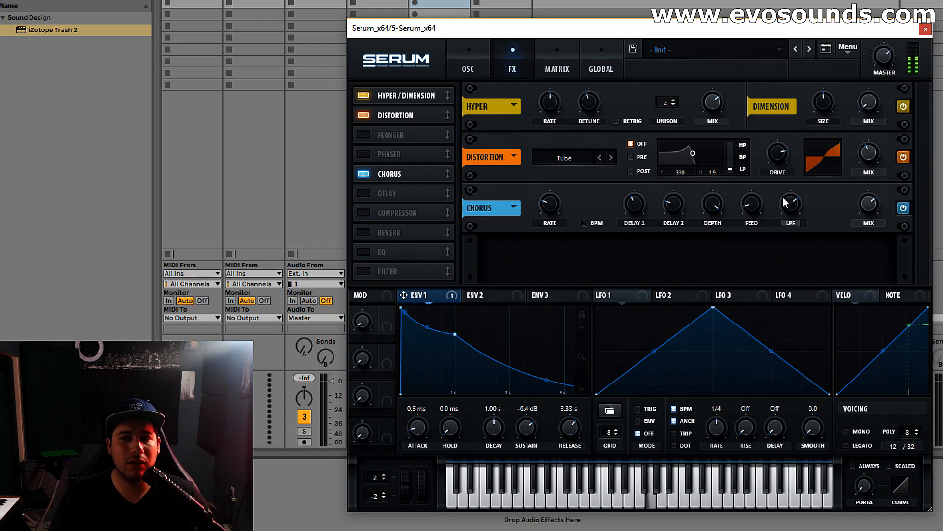
left_click_drag(877, 190, 838, 248)
left_click_drag(755, 217, 725, 202)
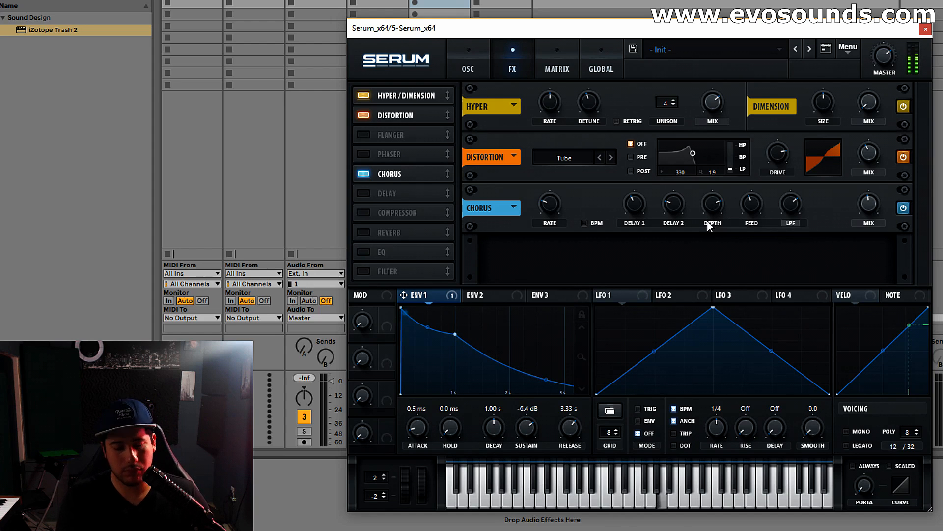
- Lower the MG Low 12 filter's cutoff and increase Envelope 1's modulation of it
left_click(479, 57)
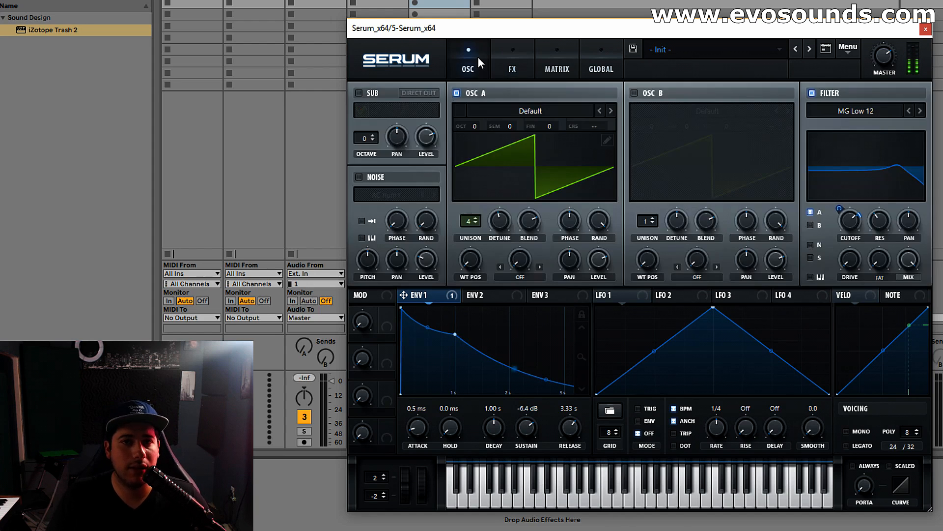
left_click_drag(841, 225, 812, 241)
left_click_drag(839, 209, 845, 196)
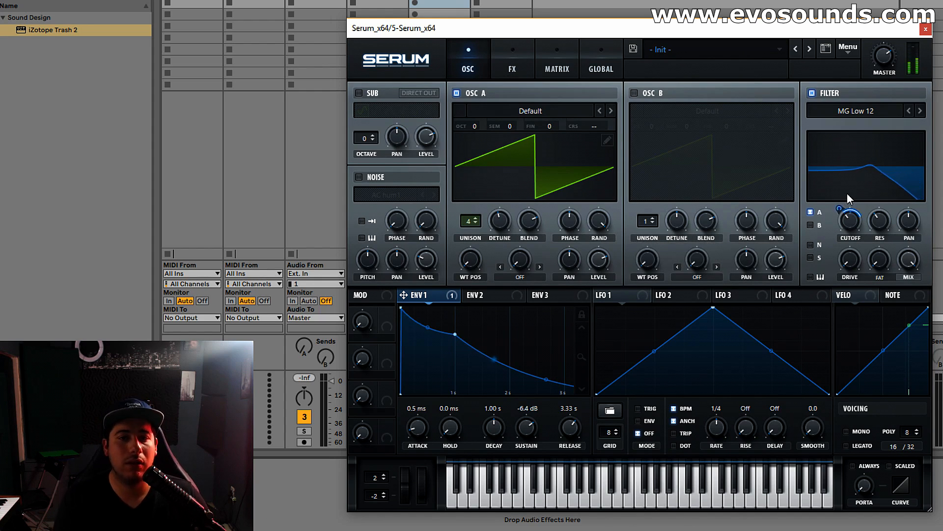
- Compare the patch with the Chorus effect bypassed and re-enabled
left_click(500, 69)
left_click(371, 175)
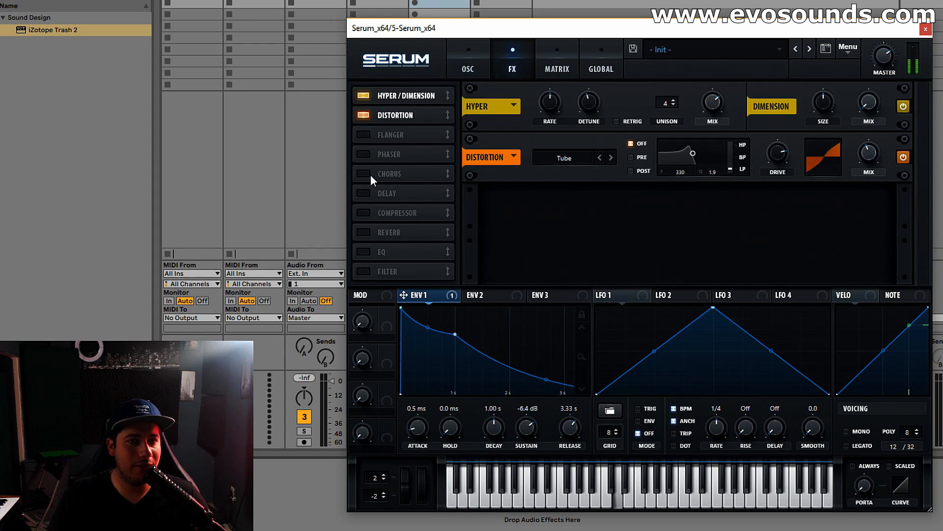
left_click(370, 174)
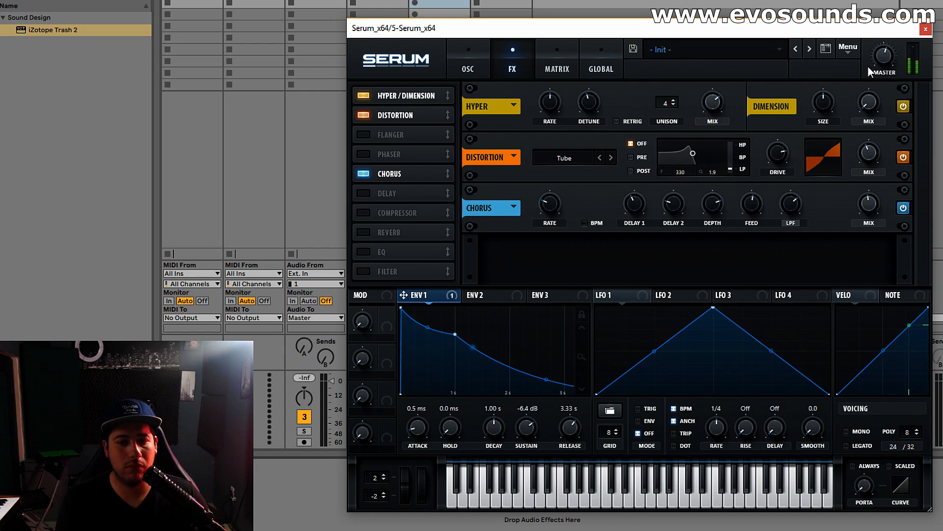
left_click(363, 173)
left_click(364, 173)
- Turn off the Distortion effect and raise Oscillator A's unison to 8 voices
left_click(362, 116)
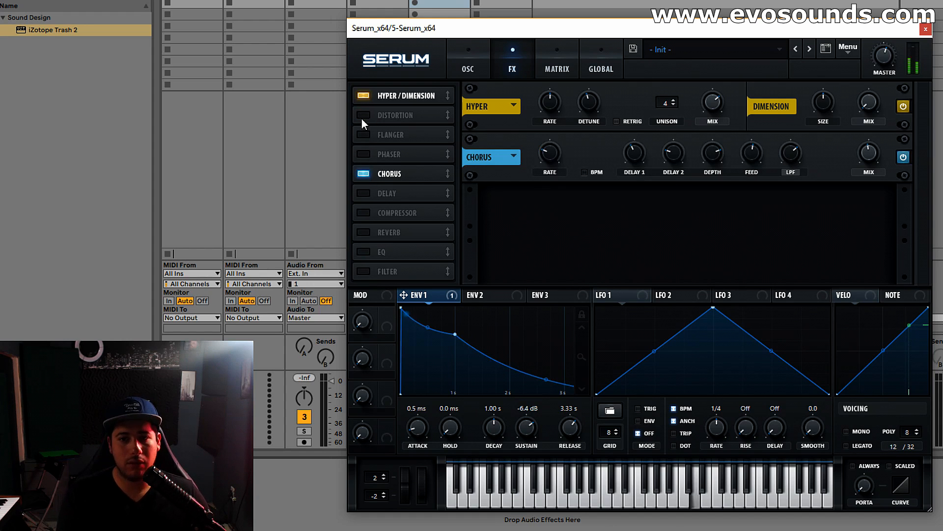
left_click(468, 55)
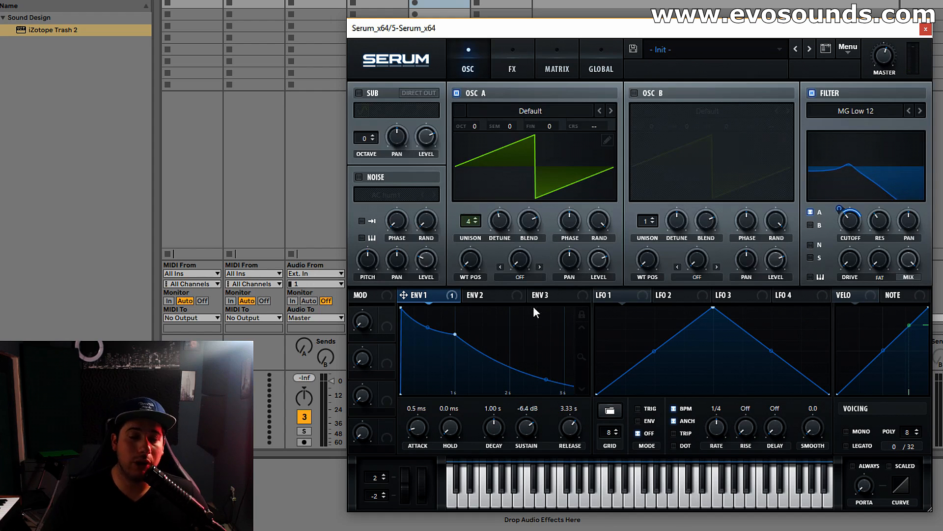
left_click_drag(470, 221, 471, 205)
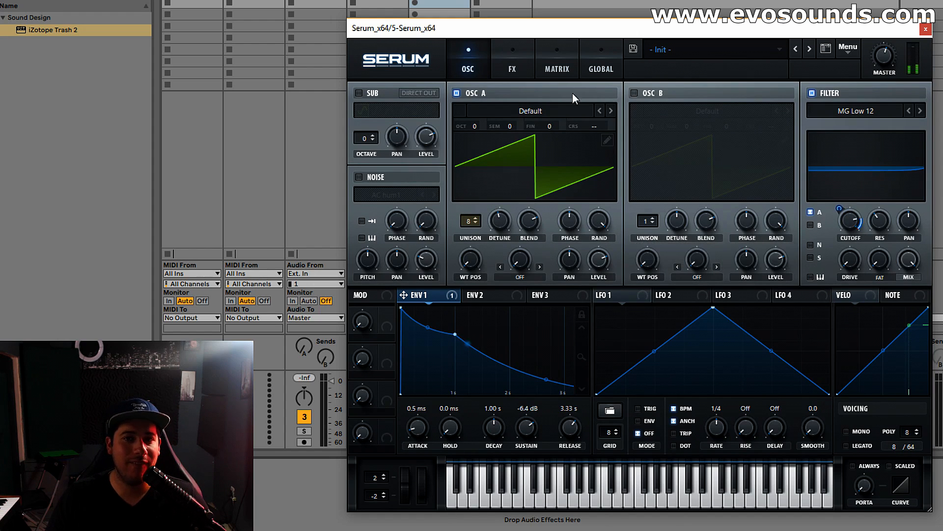
- Turn off Chorus and Hyper/Dimension, auditioning Hyper/Dimension alone with more detune and 7 unison voices in between
left_click(514, 62)
left_click(358, 95)
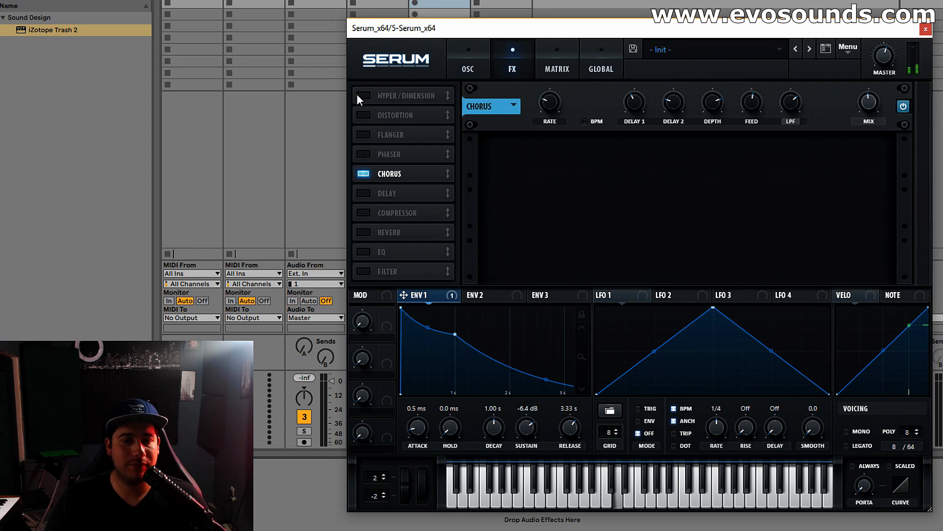
left_click(364, 173)
left_click(365, 92)
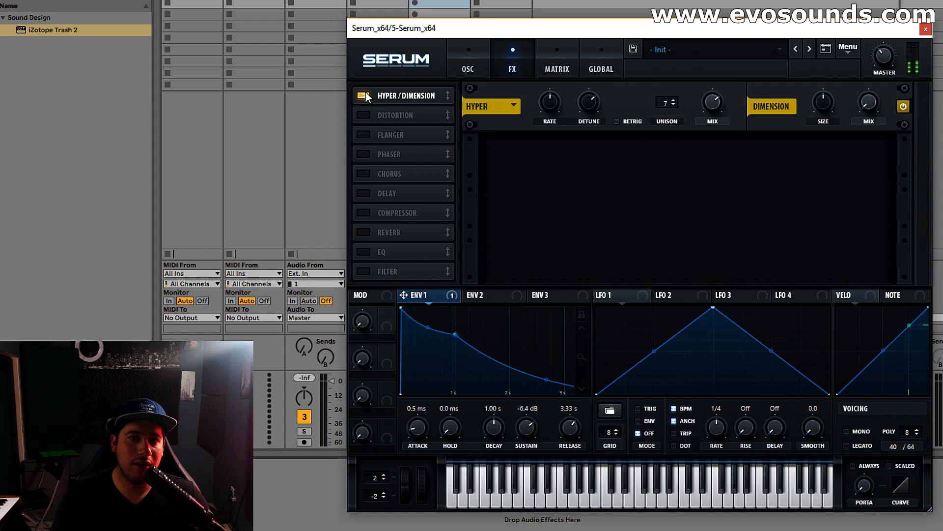
left_click(365, 92)
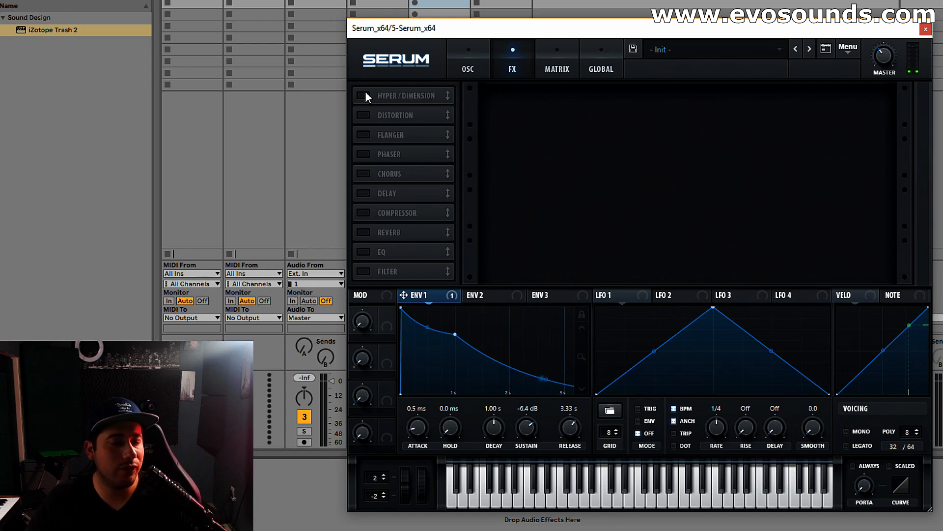
- Enable the Flanger and Phaser effects on the patch
left_click(486, 68)
left_click(491, 69)
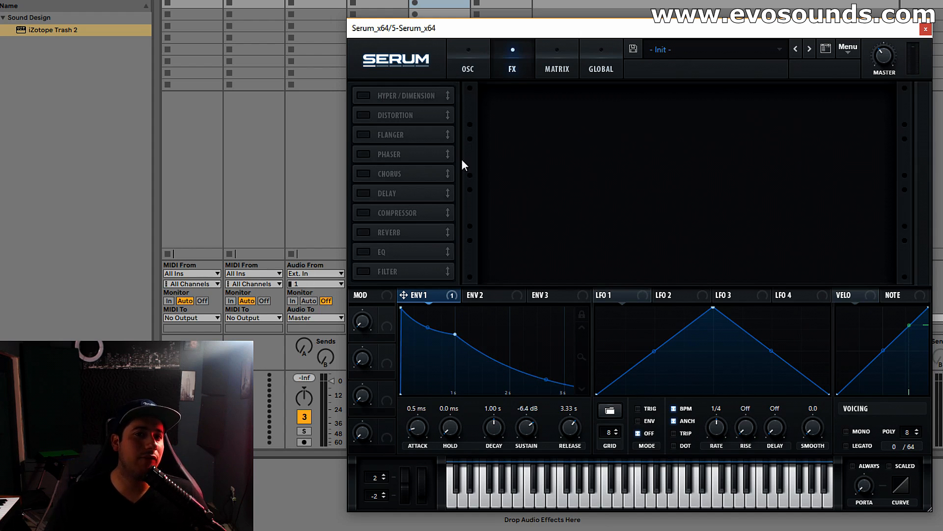
left_click(473, 66)
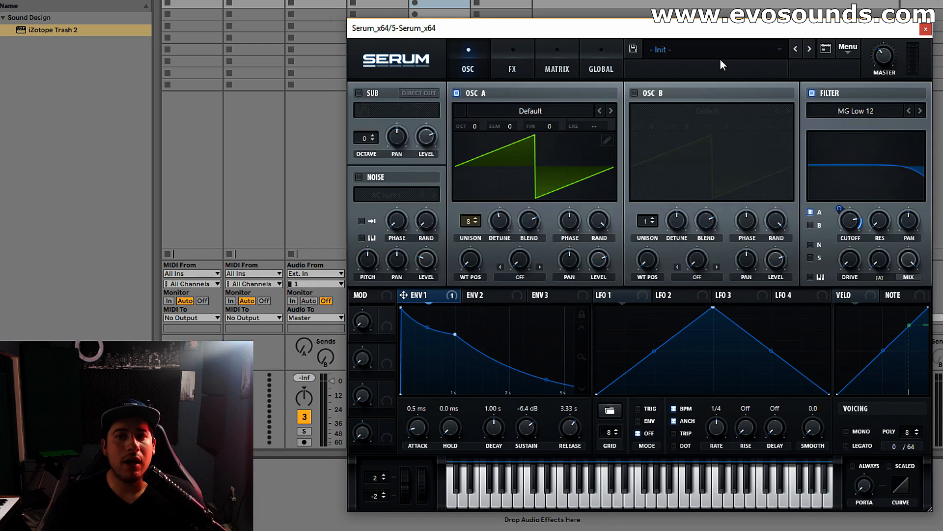
left_click(520, 67)
left_click(364, 134)
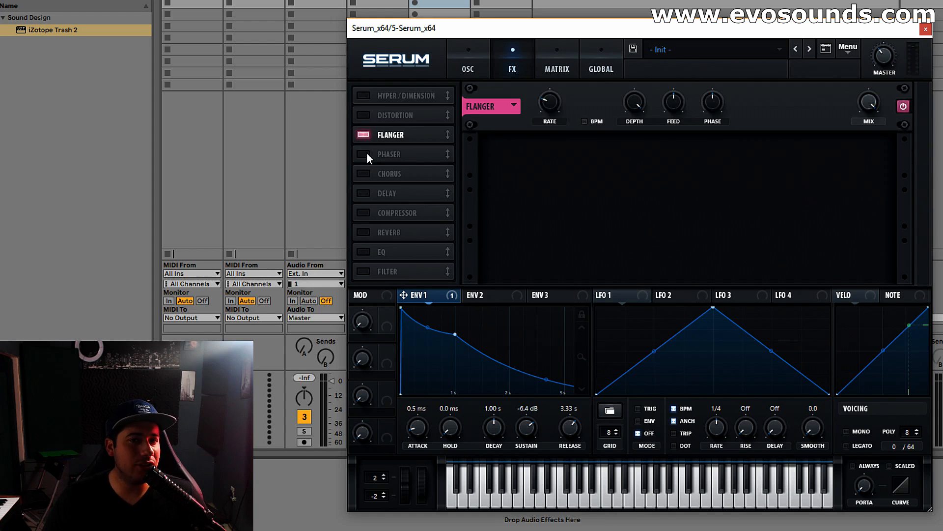
left_click(364, 154)
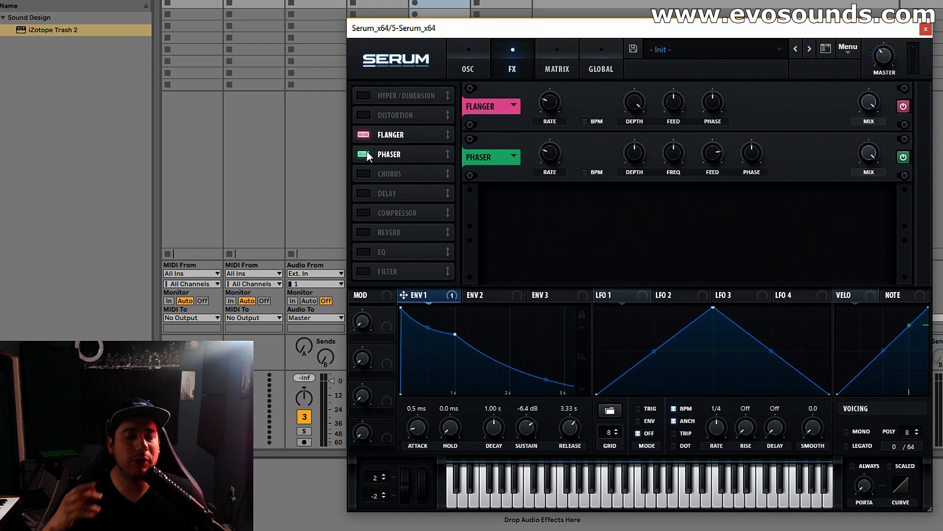